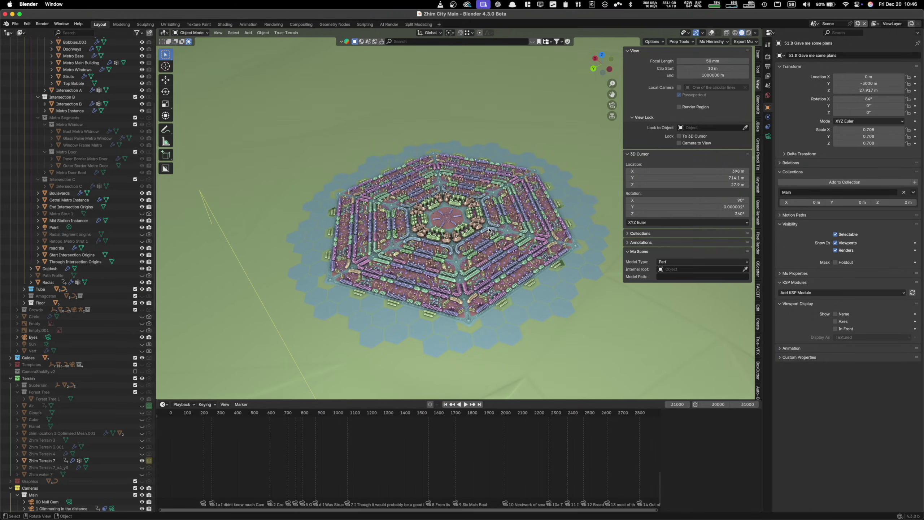
Examine the hexagonal city from a distance on its terrain, and the single populated sector within the road network
{"action": "middle_click_drag", "start_coordinate": [483, 215], "coordinate": [492, 223]}
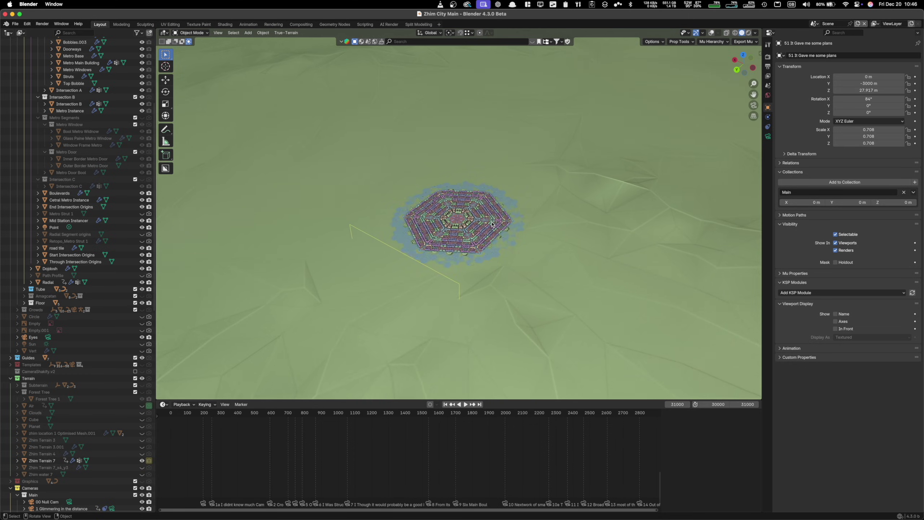
{"action": "scroll", "coordinate": [492, 224], "scroll_direction": "down", "scroll_amount": 8}
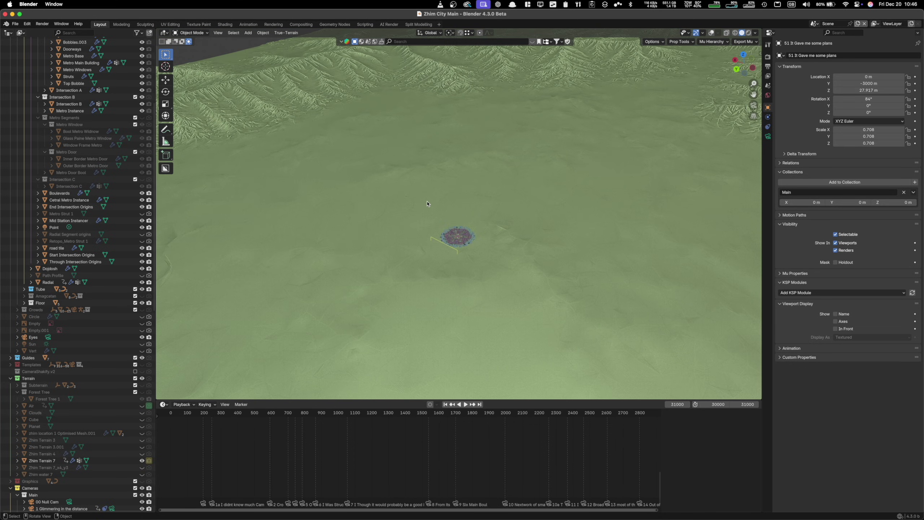
{"action": "middle_click_drag", "start_coordinate": [428, 204], "coordinate": [566, 125]}
{"action": "scroll", "coordinate": [471, 221], "scroll_direction": "down", "scroll_amount": 5}
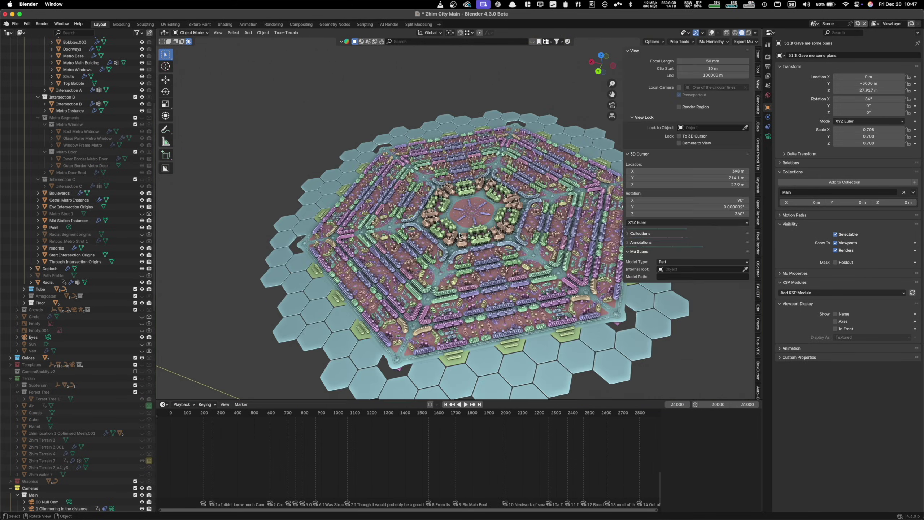
{"action": "scroll", "coordinate": [382, 243], "scroll_direction": "up", "scroll_amount": 5}
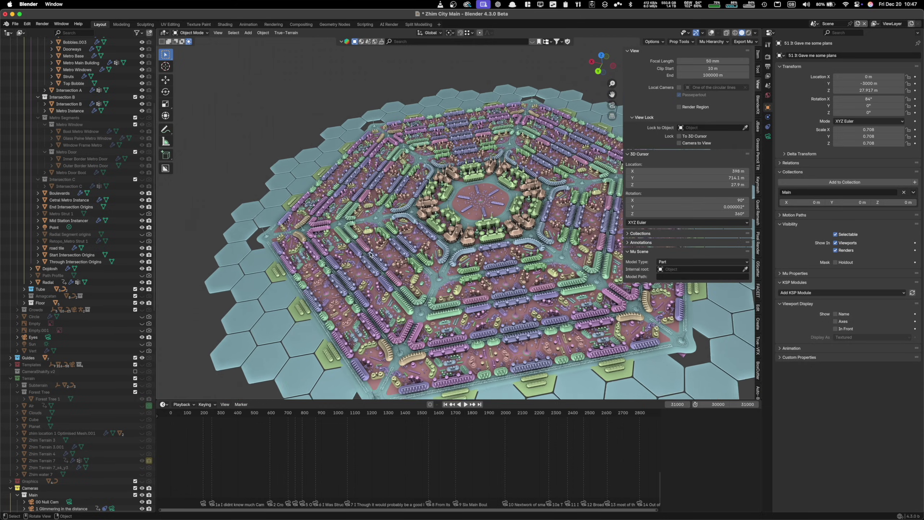
{"action": "middle_click_drag", "start_coordinate": [382, 244], "coordinate": [351, 287]}
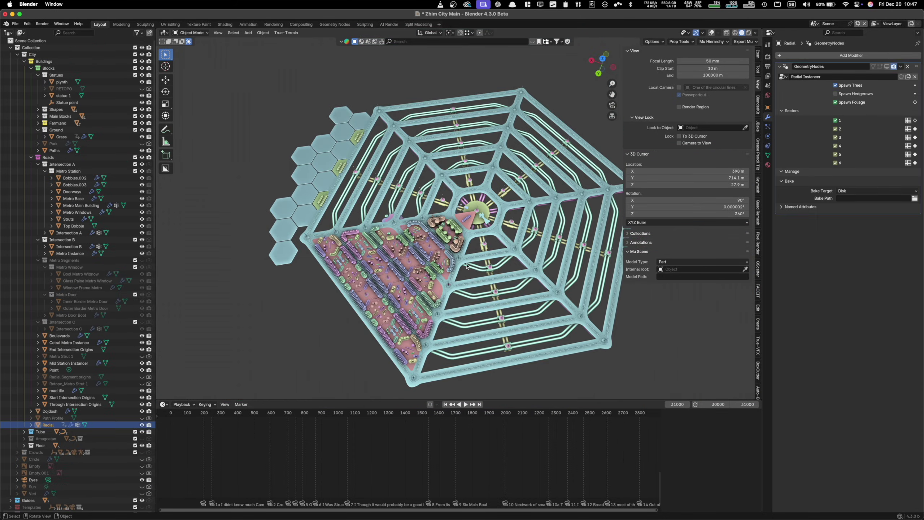
{"action": "middle_click_drag", "start_coordinate": [436, 237], "coordinate": [578, 278]}
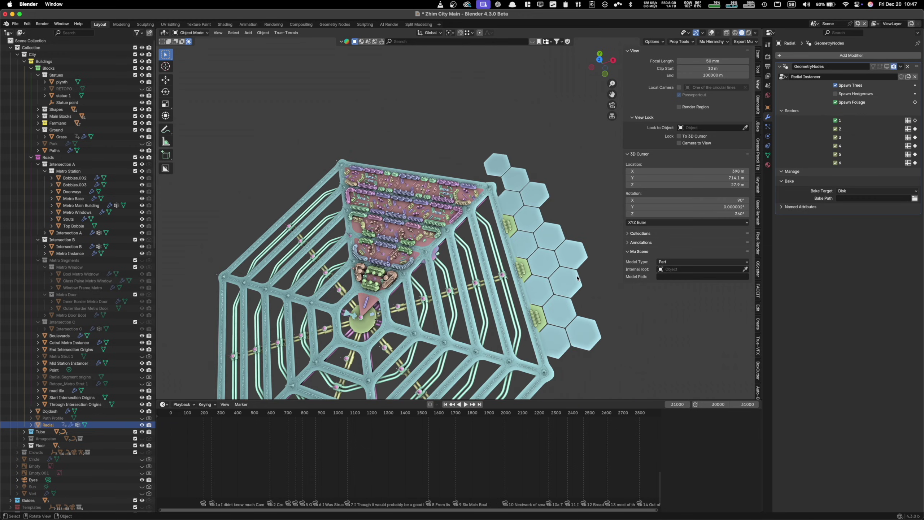
{"action": "middle_click_drag", "start_coordinate": [491, 168], "coordinate": [491, 208]}
{"action": "scroll", "coordinate": [538, 281], "scroll_direction": "down", "scroll_amount": 4}
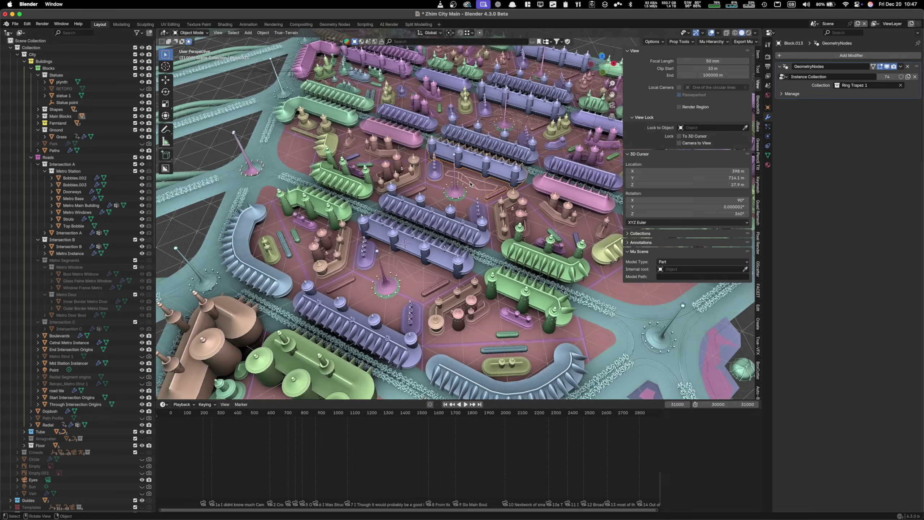
Inspect the building blocks inside the populated sector up close, selecting a green bent block beside the road
{"action": "middle_click_drag", "start_coordinate": [557, 160], "coordinate": [472, 181]}
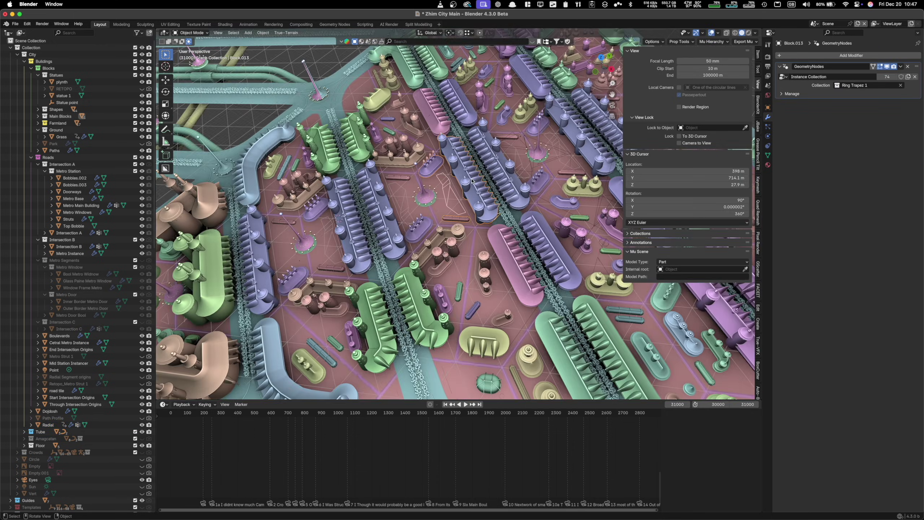
{"action": "scroll", "coordinate": [471, 181], "scroll_direction": "up", "scroll_amount": 3}
{"action": "middle_click_drag", "start_coordinate": [489, 219], "coordinate": [491, 193]}
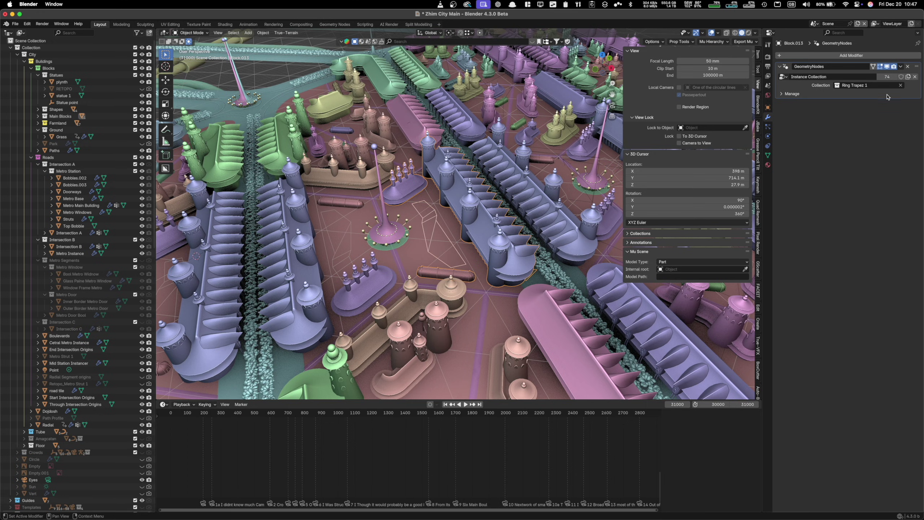
{"action": "middle_click_drag", "start_coordinate": [388, 234], "coordinate": [379, 240], "text": "shift"}
{"action": "scroll", "coordinate": [340, 260], "scroll_direction": "down", "scroll_amount": 3}
{"action": "left_click", "coordinate": [399, 337]}
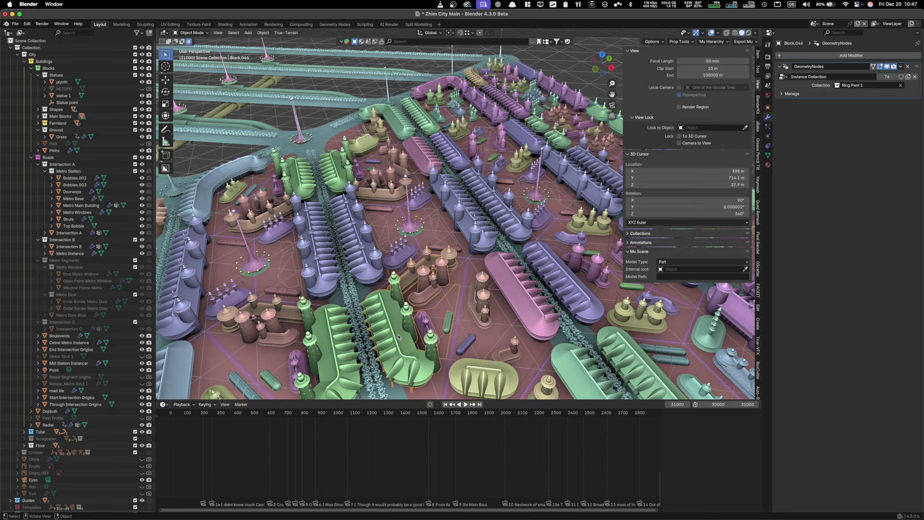
{"action": "middle_click_drag", "start_coordinate": [445, 303], "coordinate": [441, 283]}
{"action": "middle_click_drag", "start_coordinate": [413, 214], "coordinate": [522, 241]}
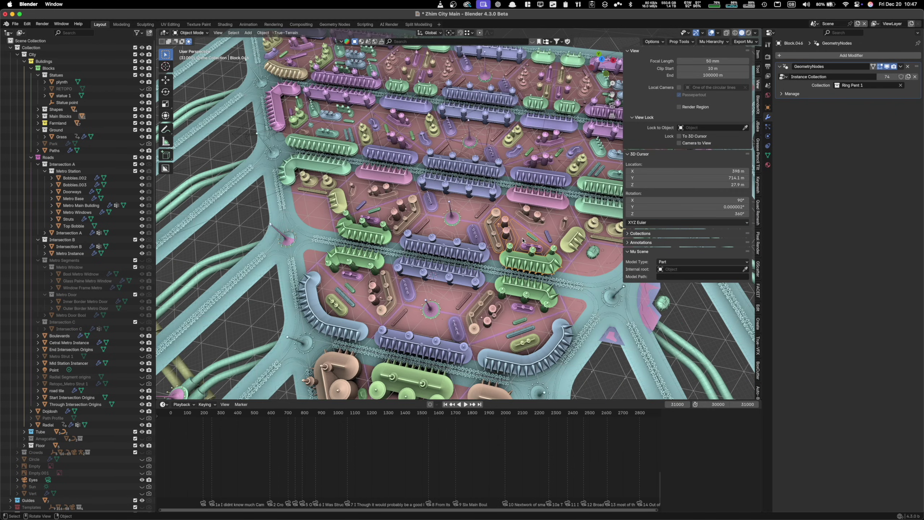
{"action": "scroll", "coordinate": [521, 239], "scroll_direction": "down", "scroll_amount": 6}
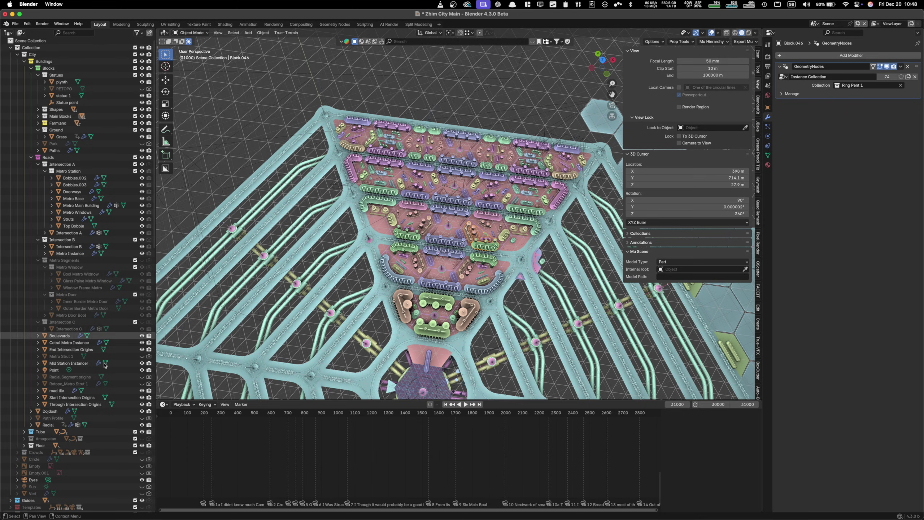
Turn on viewport display of the Radial object's GeometryNodes modifier so every city sector is generated
{"action": "left_click", "coordinate": [88, 424]}
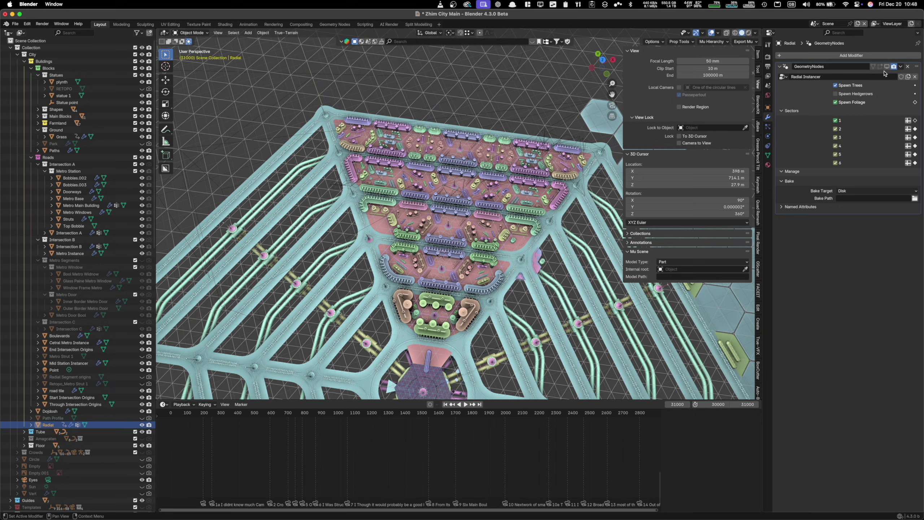
{"action": "left_click", "coordinate": [888, 67]}
{"action": "scroll", "coordinate": [413, 236], "scroll_direction": "down", "scroll_amount": 4}
{"action": "middle_click_drag", "start_coordinate": [413, 236], "coordinate": [423, 258]}
{"action": "scroll", "coordinate": [423, 258], "scroll_direction": "up", "scroll_amount": 4}
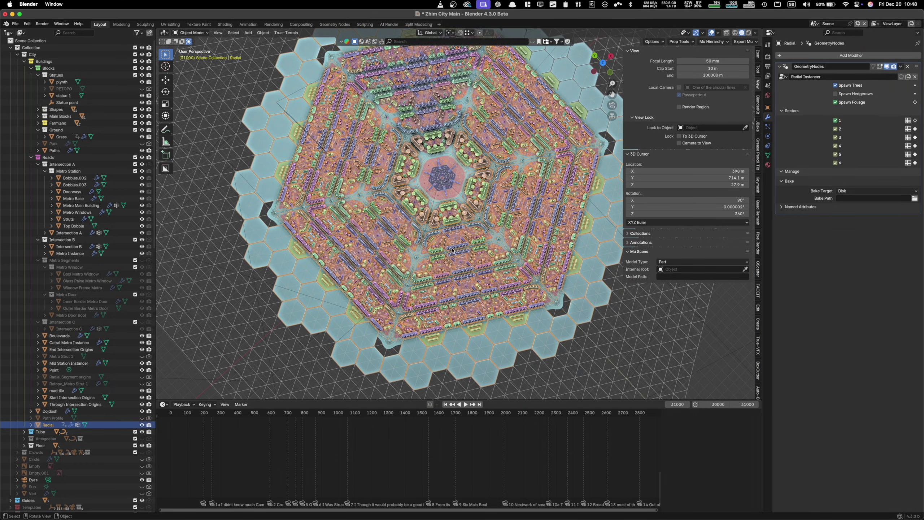
{"action": "scroll", "coordinate": [460, 276], "scroll_direction": "up", "scroll_amount": 3}
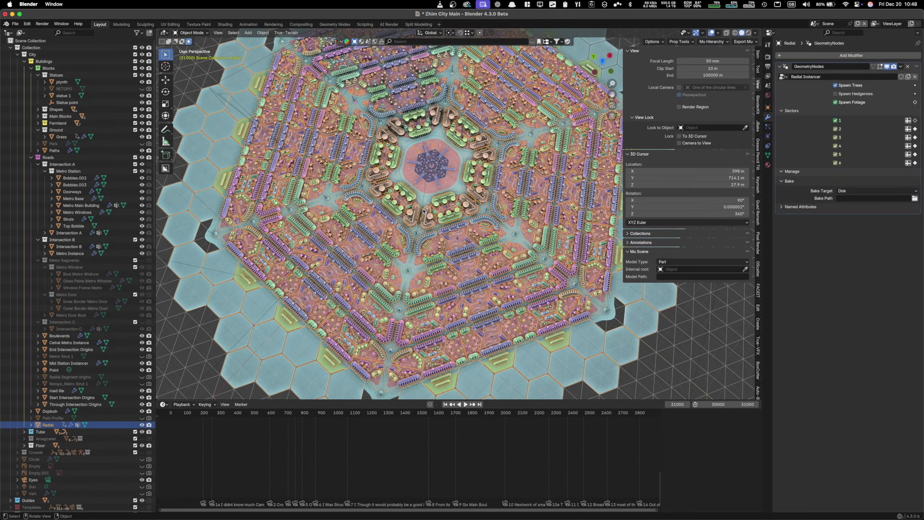
{"action": "left_click", "coordinate": [835, 138]}
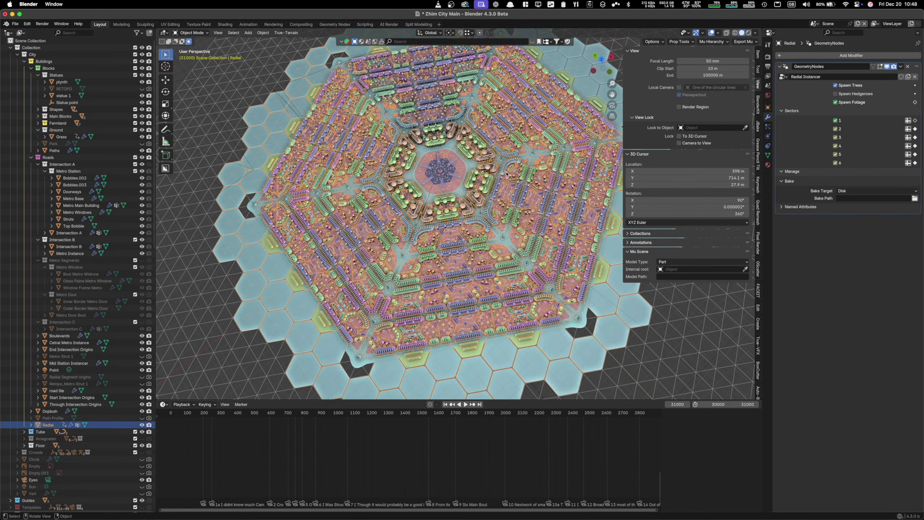
{"action": "middle_click_drag", "start_coordinate": [393, 127], "coordinate": [337, 123]}
{"action": "scroll", "coordinate": [337, 123], "scroll_direction": "up", "scroll_amount": 3}
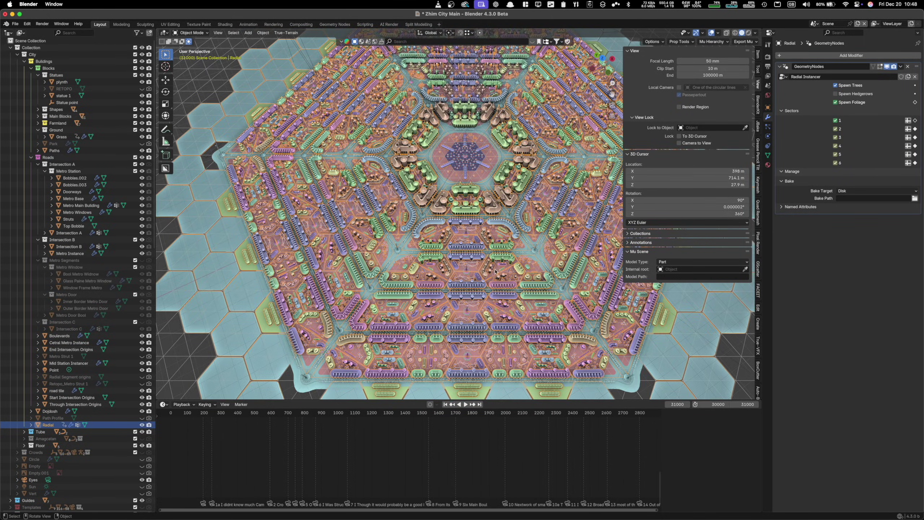
{"action": "scroll", "coordinate": [496, 271], "scroll_direction": "down", "scroll_amount": 3}
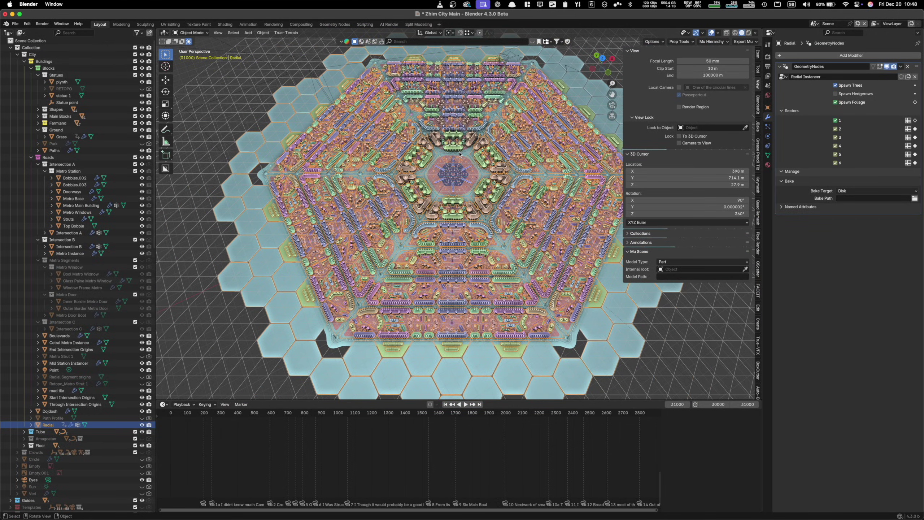
{"action": "scroll", "coordinate": [457, 155], "scroll_direction": "up", "scroll_amount": 2}
Find the Ring Pent 4 collection among the Blocks Templates and isolate its objects in local view
{"action": "scroll", "coordinate": [112, 371], "scroll_direction": "down", "scroll_amount": 10}
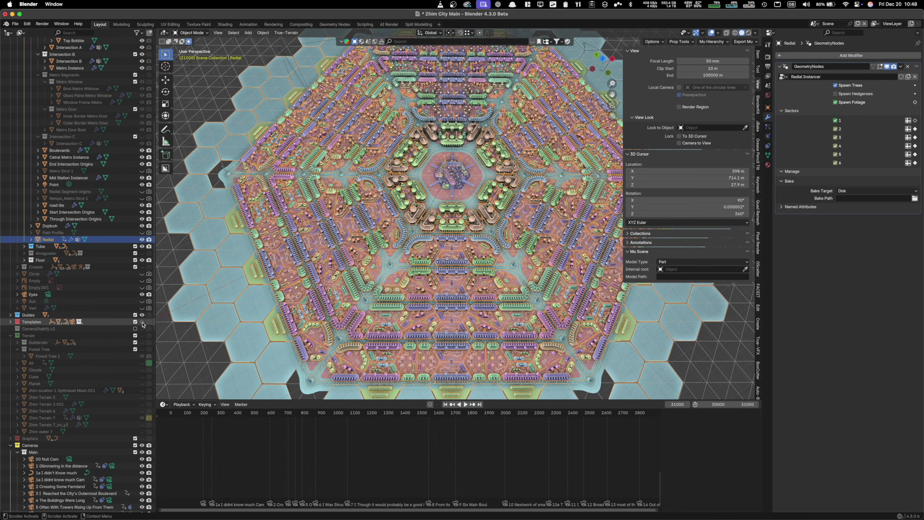
{"action": "scroll", "coordinate": [451, 201], "scroll_direction": "up", "scroll_amount": 5}
{"action": "scroll", "coordinate": [451, 201], "scroll_direction": "down", "scroll_amount": 7}
{"action": "scroll", "coordinate": [344, 272], "scroll_direction": "up", "scroll_amount": 3}
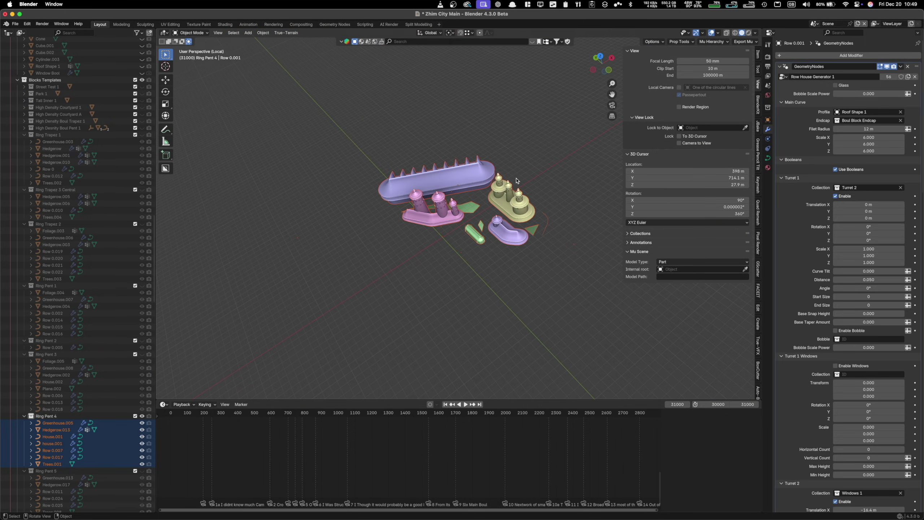
{"action": "scroll", "coordinate": [469, 131], "scroll_direction": "up", "scroll_amount": 5}
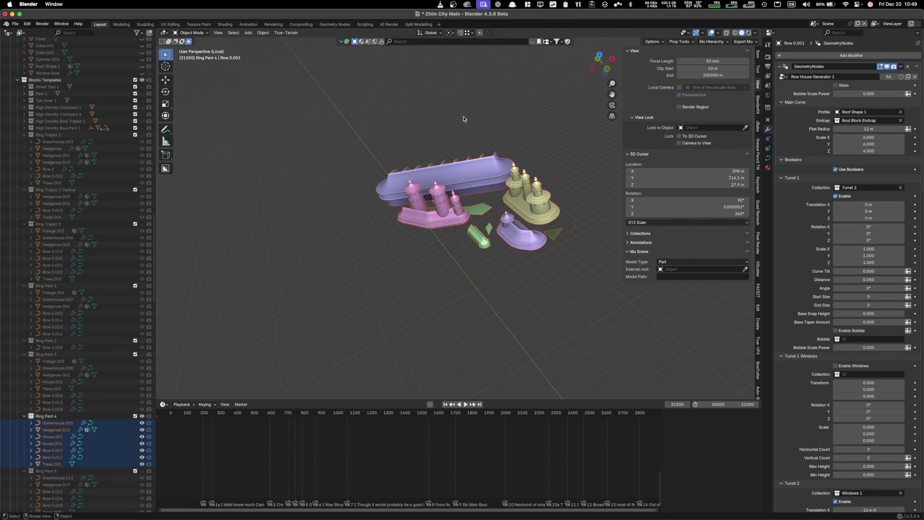
{"action": "middle_click_drag", "start_coordinate": [469, 131], "coordinate": [411, 128]}
Enter Edit Mode on the long row house Row 0.007 and review its Row House Generator turret settings
{"action": "left_click", "coordinate": [511, 182]}
{"action": "middle_click_drag", "start_coordinate": [511, 181], "coordinate": [484, 175]}
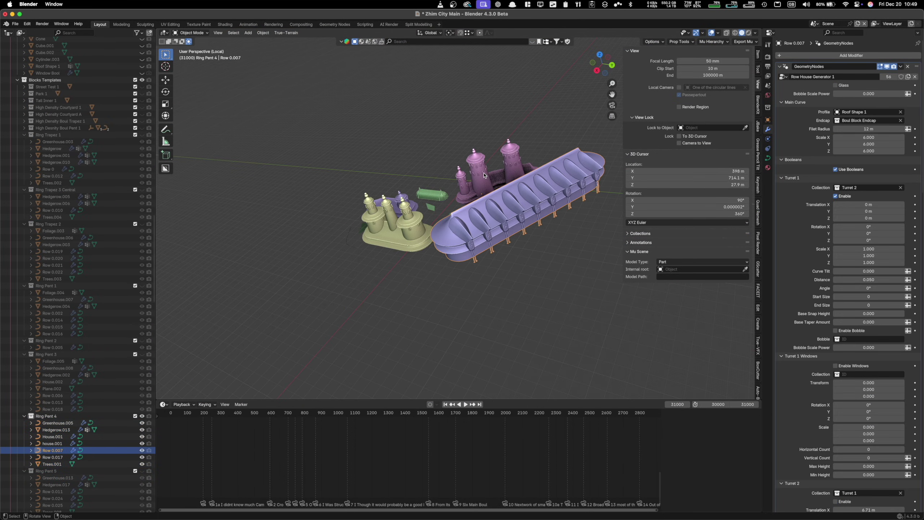
{"action": "scroll", "coordinate": [484, 175], "scroll_direction": "up", "scroll_amount": 2}
{"action": "scroll", "coordinate": [489, 189], "scroll_direction": "up", "scroll_amount": 2}
{"action": "key", "text": "Tab"}
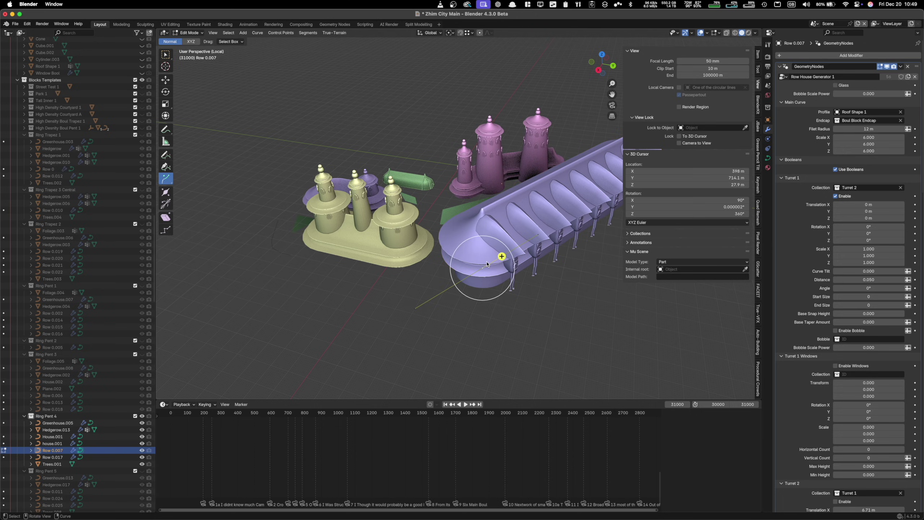
{"action": "middle_click_drag", "start_coordinate": [501, 258], "coordinate": [451, 222]}
{"action": "scroll", "coordinate": [814, 245], "scroll_direction": "down", "scroll_amount": 15}
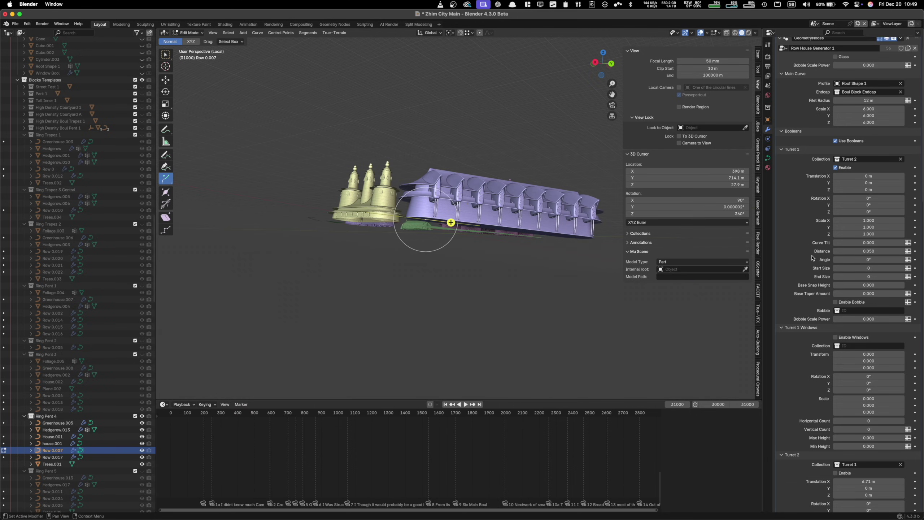
{"action": "scroll", "coordinate": [814, 245], "scroll_direction": "down", "scroll_amount": 5}
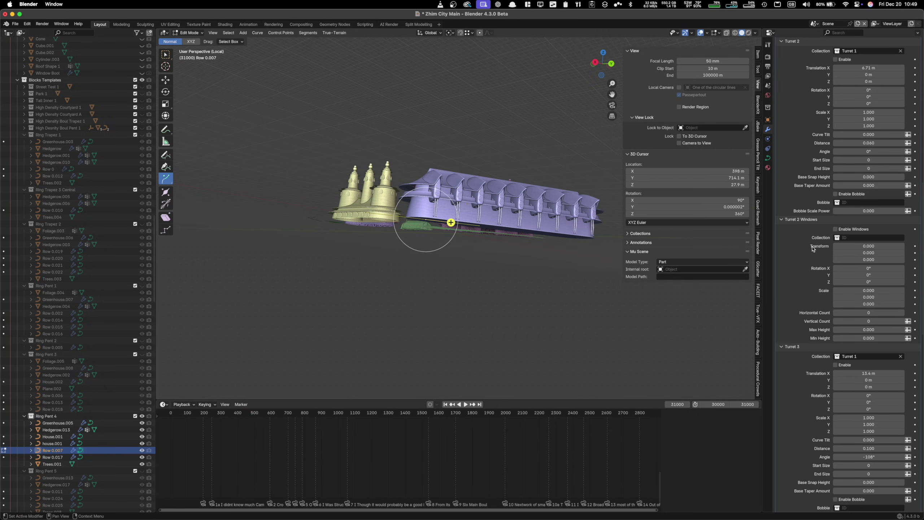
{"action": "scroll", "coordinate": [811, 252], "scroll_direction": "up", "scroll_amount": 18}
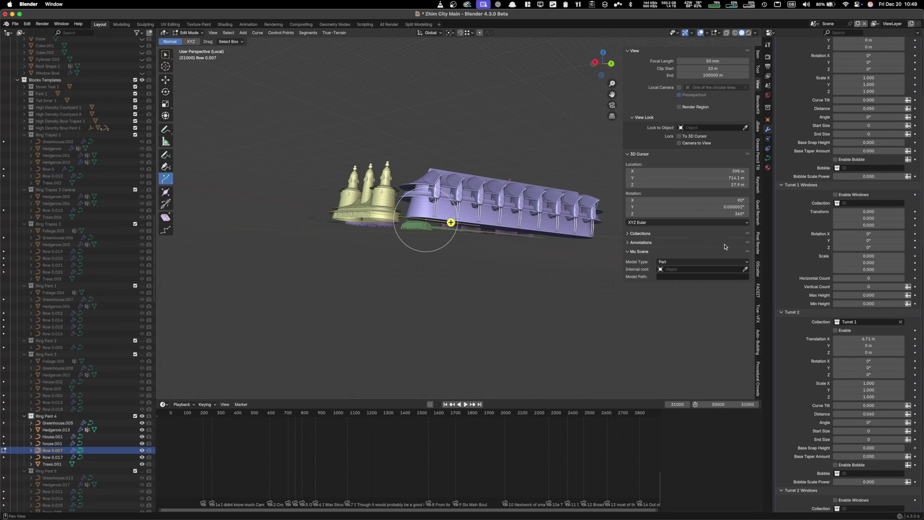
In top view, move the end point of the row house curve and extrude another segment from it to bend the building
{"action": "middle_click_drag", "start_coordinate": [455, 226], "coordinate": [604, 59]}
{"action": "left_click", "coordinate": [602, 54]}
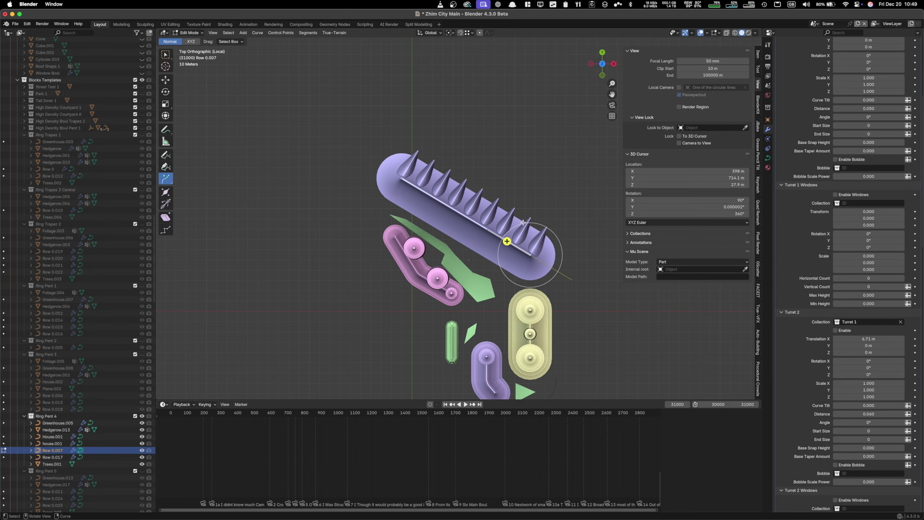
{"action": "key", "text": "g"}
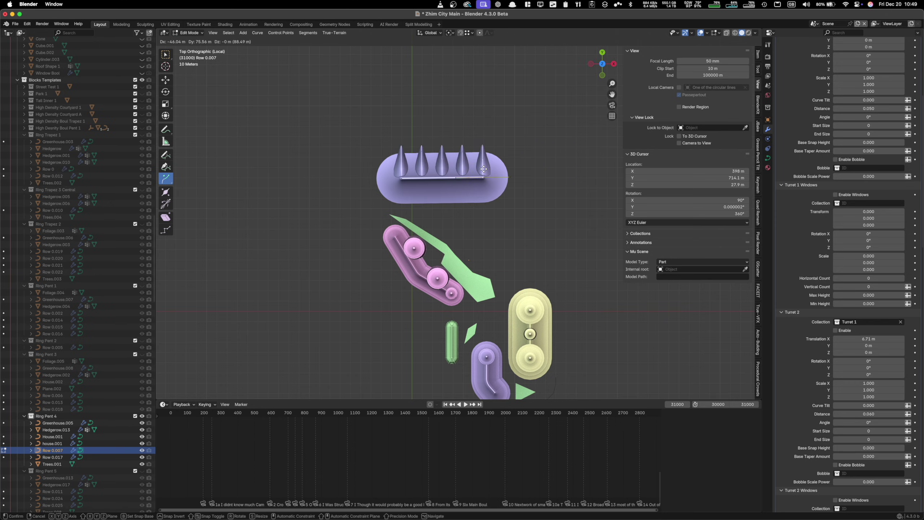
{"action": "left_click", "coordinate": [497, 181]}
{"action": "key", "text": "e"}
{"action": "left_click", "coordinate": [535, 240]}
{"action": "middle_click_drag", "start_coordinate": [534, 240], "coordinate": [497, 175]}
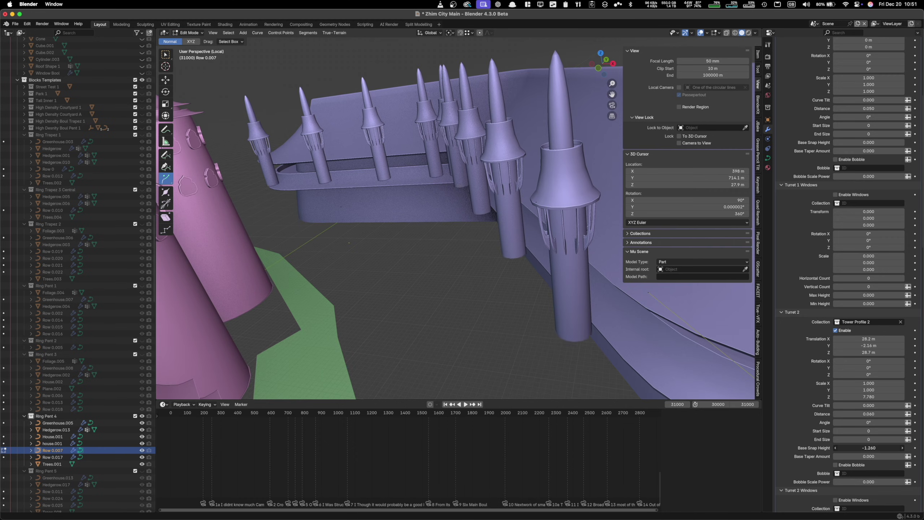
Set Turret 2's base snap height to -7.520, its translation to 26, 0 and 29.9 m, and its X rotation to 0°
{"action": "left_click_drag", "start_coordinate": [869, 447], "coordinate": [840, 447]}
{"action": "left_click_drag", "start_coordinate": [866, 339], "coordinate": [895, 361]}
{"action": "key", "text": "Return"}
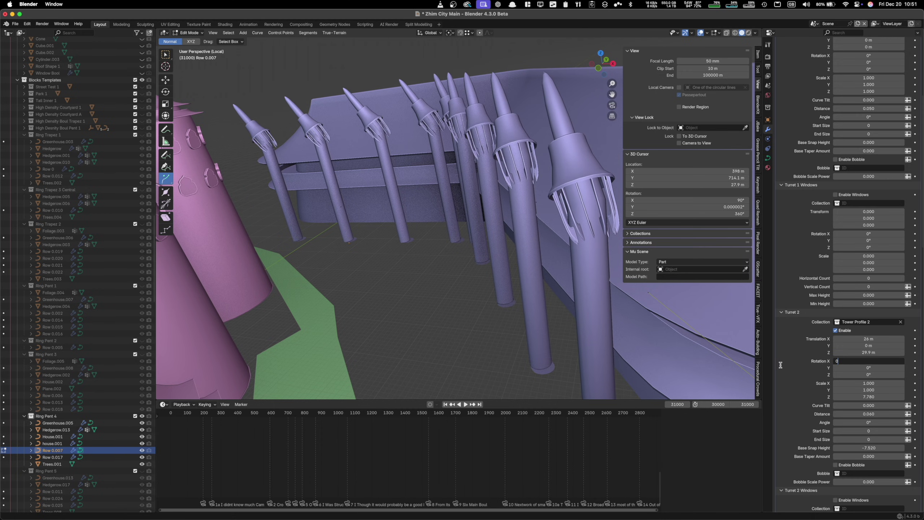
{"action": "type", "text": "0"}
{"action": "key", "text": "Return"}
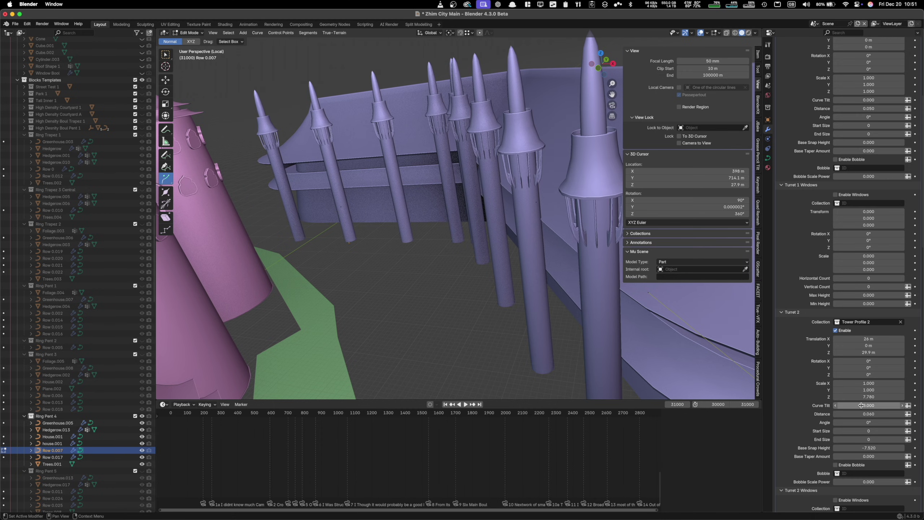
Try a different curve tilt for Turret 2 and undo it
{"action": "left_click_drag", "start_coordinate": [861, 405], "coordinate": [875, 405]}
{"action": "middle_click_drag", "start_coordinate": [529, 287], "coordinate": [501, 295]}
{"action": "key", "text": "super+z"}
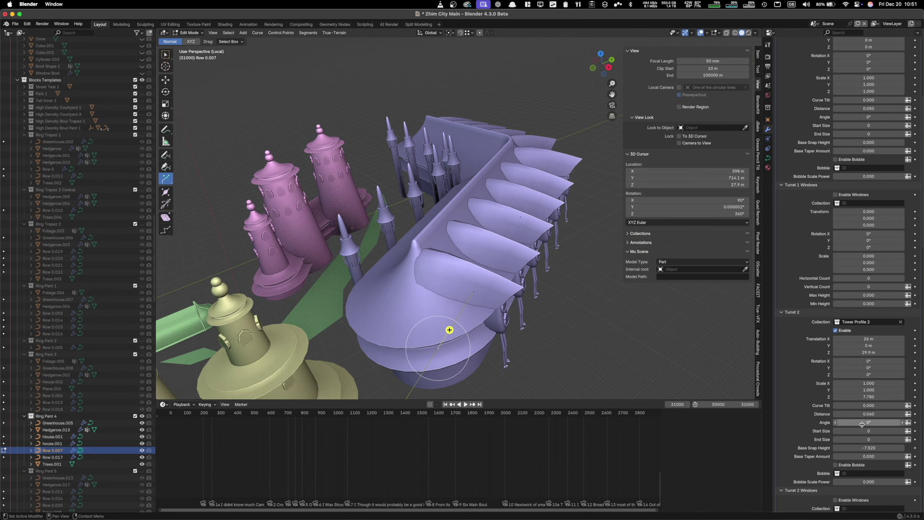
Set Turret 2's start and end size to 2 and its scale to 2.700 on X and Y and 10.520 on Z
{"action": "left_click", "coordinate": [902, 440]}
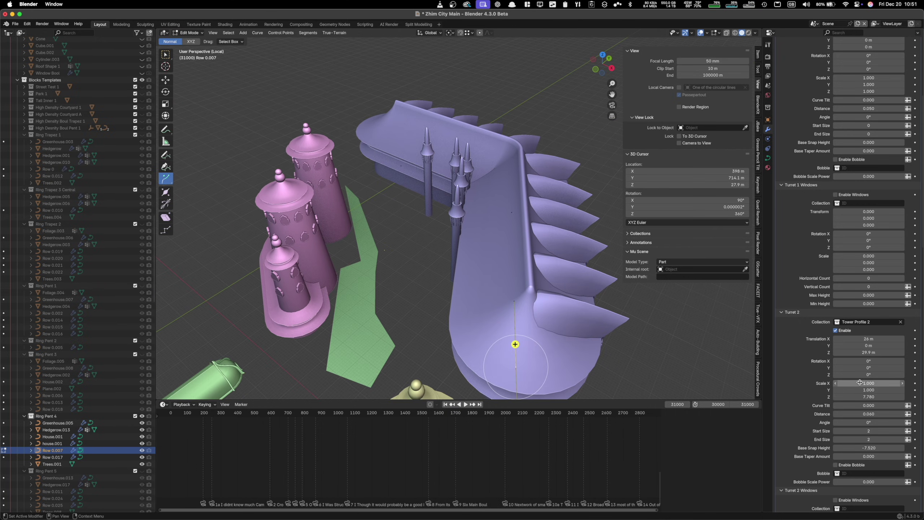
{"action": "left_click_drag", "start_coordinate": [860, 383], "coordinate": [921, 389]}
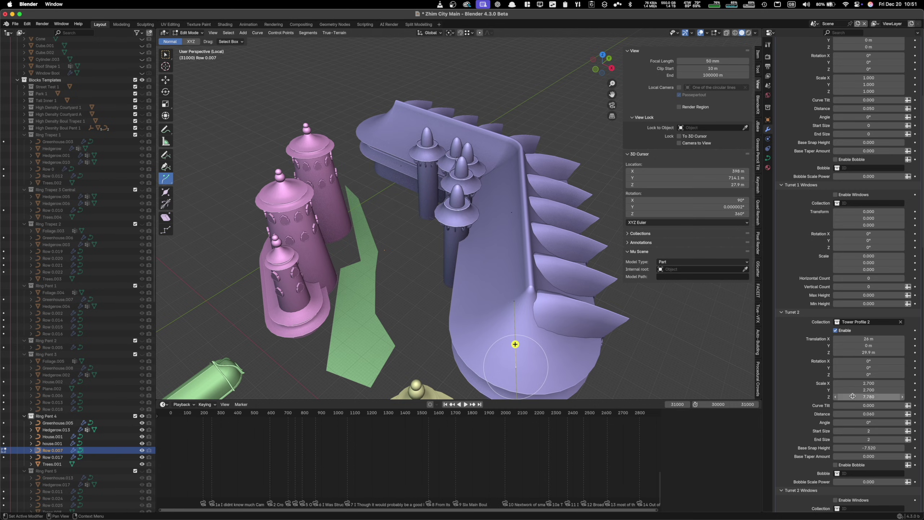
{"action": "left_click_drag", "start_coordinate": [859, 397], "coordinate": [909, 397]}
{"action": "middle_click_drag", "start_coordinate": [509, 248], "coordinate": [574, 233]}
{"action": "scroll", "coordinate": [575, 233], "scroll_direction": "up", "scroll_amount": 4}
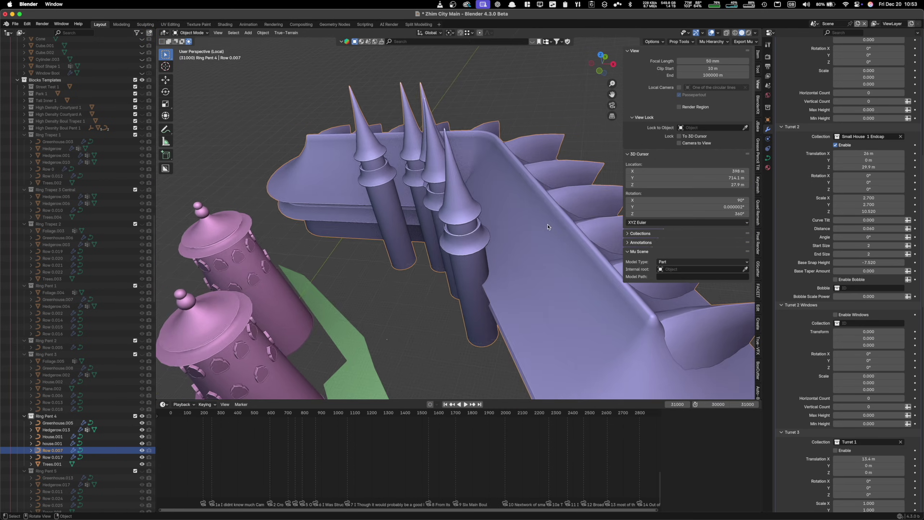
Set Turret 2's X and Y scale to 3.140, its distance to 0.070 and its start size to 0
{"action": "middle_click_drag", "start_coordinate": [509, 197], "coordinate": [458, 220]}
{"action": "scroll", "coordinate": [458, 220], "scroll_direction": "down", "scroll_amount": 3}
{"action": "scroll", "coordinate": [457, 220], "scroll_direction": "up", "scroll_amount": 3}
{"action": "left_click_drag", "start_coordinate": [869, 197], "coordinate": [831, 245]}
{"action": "middle_click_drag", "start_coordinate": [367, 204], "coordinate": [426, 230]}
Set Turret 2's base taper amount to 1.020 and its base snap height to -5.720
{"action": "left_click_drag", "start_coordinate": [877, 271], "coordinate": [890, 271]}
{"action": "scroll", "coordinate": [461, 329], "scroll_direction": "up", "scroll_amount": 3}
{"action": "mouse_move", "coordinate": [509, 339]}
{"action": "middle_mouse_down"}
{"action": "mouse_move", "coordinate": [517, 326]}
{"action": "mouse_move", "coordinate": [492, 340]}
{"action": "middle_mouse_up"}
{"action": "scroll", "coordinate": [433, 317], "scroll_direction": "down", "scroll_amount": 2}
{"action": "middle_click_drag", "start_coordinate": [436, 318], "coordinate": [444, 339]}
{"action": "mouse_move", "coordinate": [873, 262]}
{"action": "left_mouse_down"}
{"action": "mouse_move", "coordinate": [855, 263]}
{"action": "mouse_move", "coordinate": [884, 262]}
{"action": "left_mouse_up"}
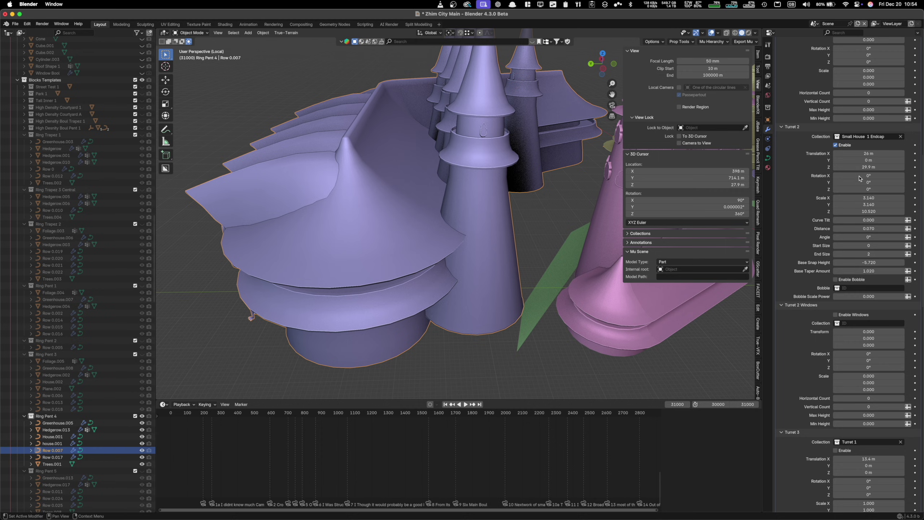
Set Turret 2's X translation to 11.2 m, Z scale to 16.260, base snap height to -2.640 and base taper amount to 0.540
{"action": "left_click_drag", "start_coordinate": [864, 153], "coordinate": [855, 153]}
{"action": "middle_click_drag", "start_coordinate": [479, 296], "coordinate": [465, 277]}
{"action": "left_click_drag", "start_coordinate": [877, 263], "coordinate": [898, 262]}
{"action": "middle_click_drag", "start_coordinate": [516, 175], "coordinate": [560, 204]}
{"action": "scroll", "coordinate": [523, 210], "scroll_direction": "down", "scroll_amount": 5}
{"action": "scroll", "coordinate": [524, 204], "scroll_direction": "up", "scroll_amount": 5}
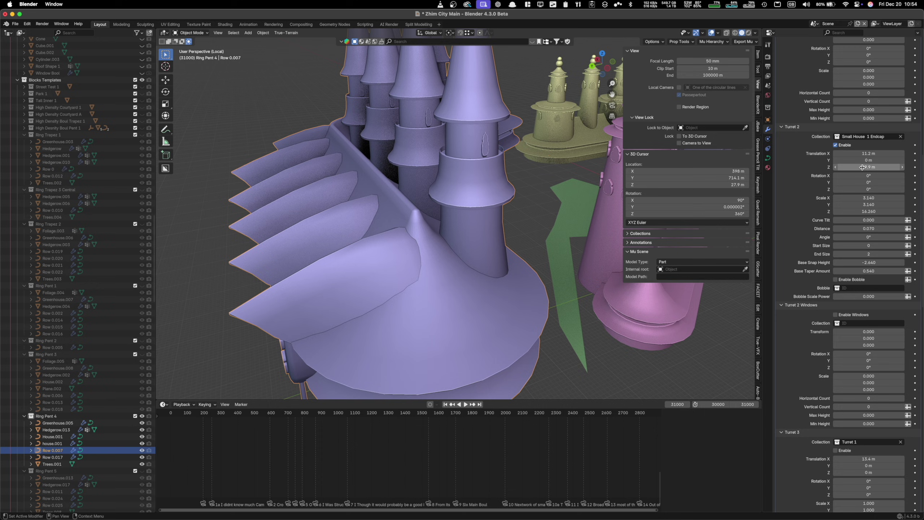
Raise the Turret 2 towers by setting their Z translation to 59.7 m
{"action": "left_click_drag", "start_coordinate": [862, 167], "coordinate": [883, 167]}
{"action": "middle_click_drag", "start_coordinate": [480, 241], "coordinate": [382, 220]}
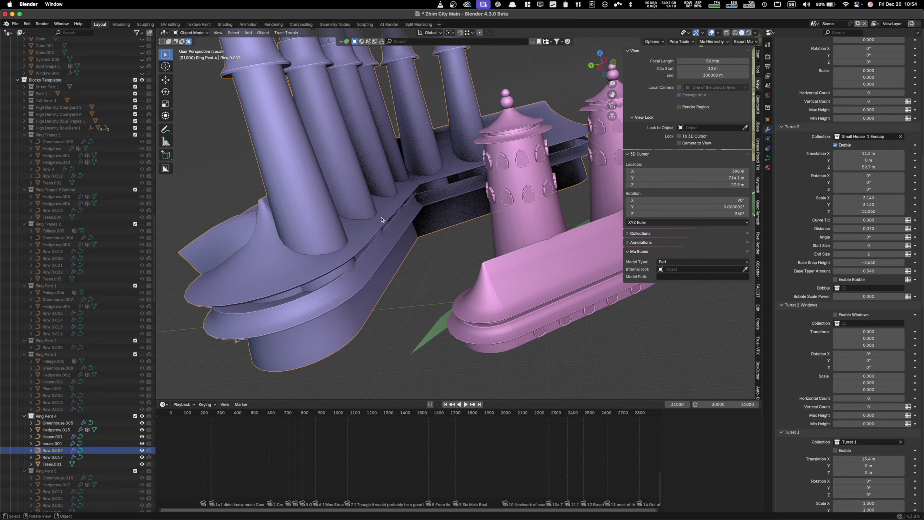
{"action": "middle_click_drag", "start_coordinate": [307, 262], "coordinate": [328, 241]}
Enable Turret 2's bobble using the Bobble 1 collection with a scale power of 0.900, and enable the turret windows
{"action": "middle_click_drag", "start_coordinate": [578, 205], "coordinate": [602, 262], "text": "shift"}
{"action": "scroll", "coordinate": [602, 262], "scroll_direction": "up", "scroll_amount": 2}
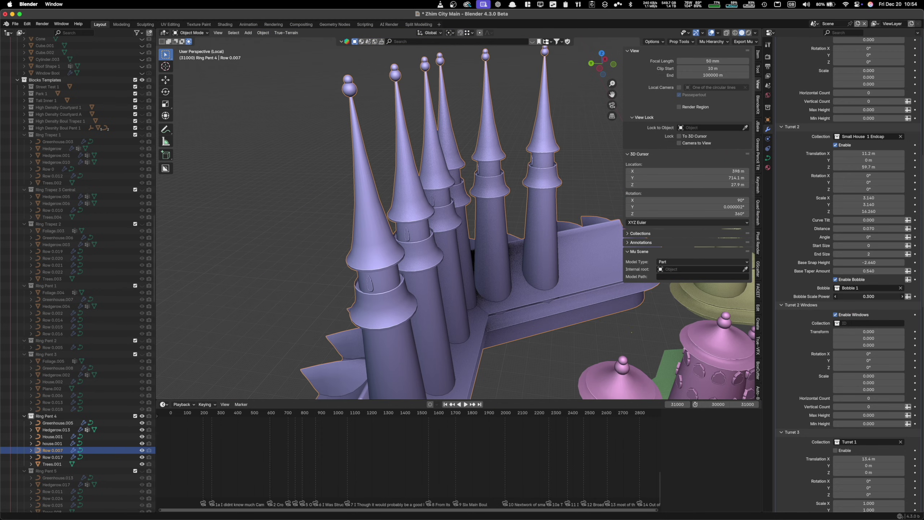
{"action": "left_click_drag", "start_coordinate": [868, 296], "coordinate": [880, 297]}
{"action": "middle_click_drag", "start_coordinate": [500, 160], "coordinate": [518, 161]}
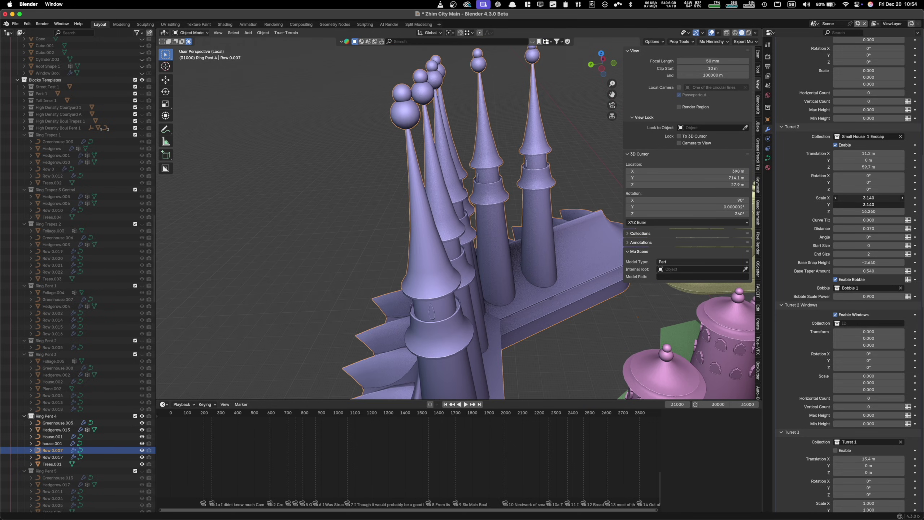
Set Turret 2's scale to 3.040 on X and Y and 3.460 on Z
{"action": "left_click_drag", "start_coordinate": [868, 198], "coordinate": [833, 197]}
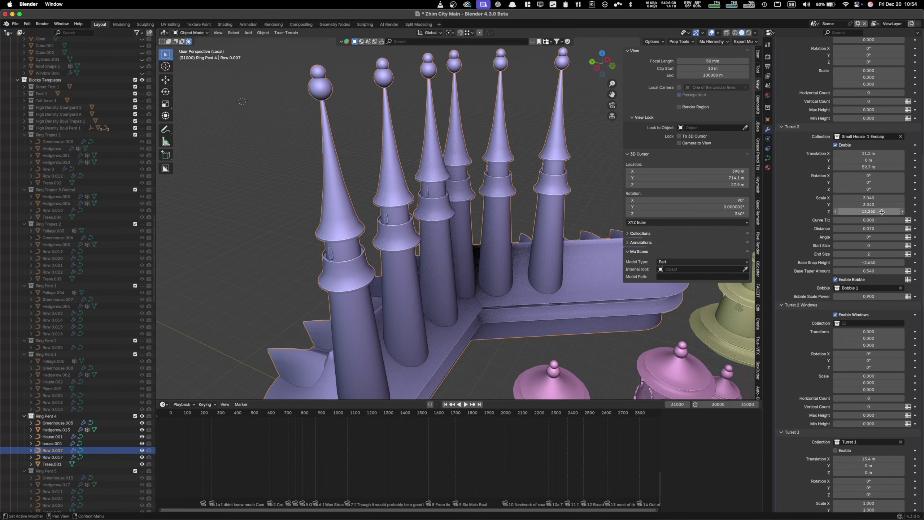
{"action": "left_click_drag", "start_coordinate": [869, 211], "coordinate": [838, 211]}
{"action": "middle_click_drag", "start_coordinate": [561, 231], "coordinate": [542, 205]}
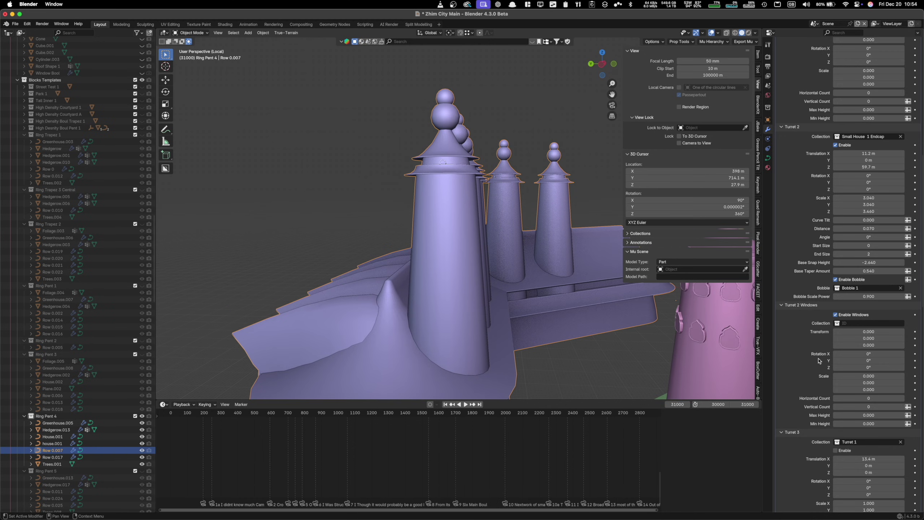
Assign the Windows 1 collection to Turret 2's windows, rotated 90° on X and Z and scaled to 1.500
{"action": "left_click", "coordinate": [850, 324]}
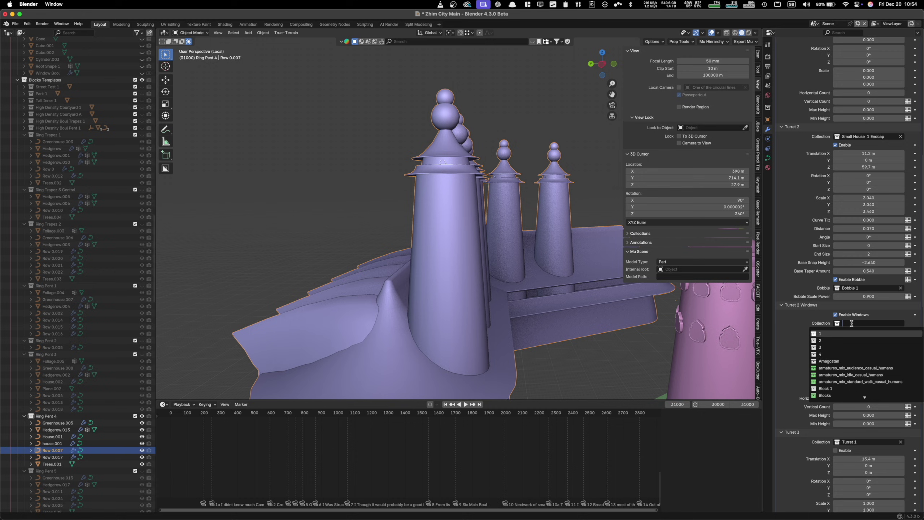
{"action": "type", "text": "win"}
{"action": "key", "text": "Return"}
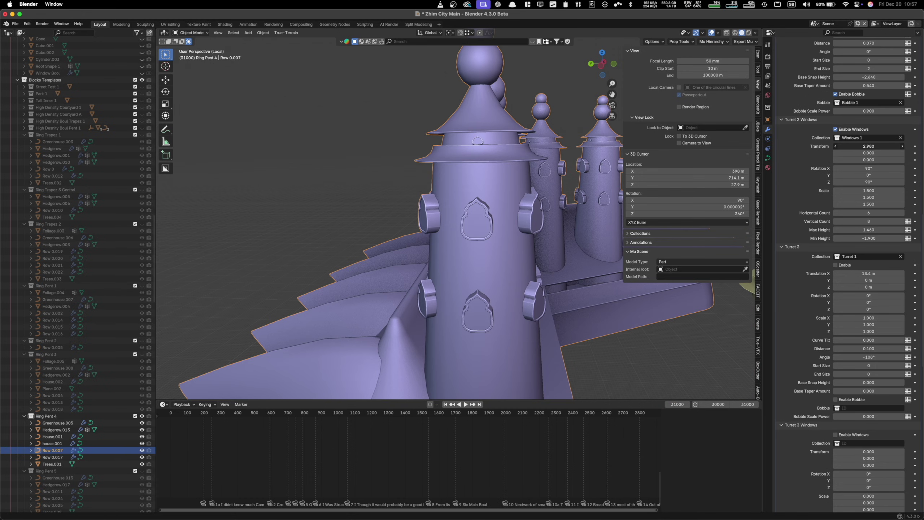
Set the Turret 2 windows' X transform to 0.940, their max height to 0.260 and their min height to -1.940
{"action": "left_click_drag", "start_coordinate": [869, 146], "coordinate": [844, 146]}
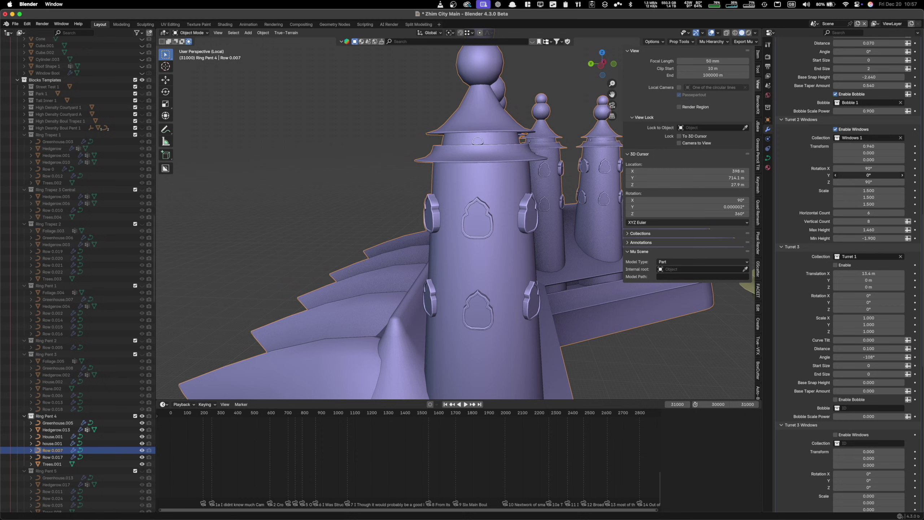
{"action": "key", "text": "Escape"}
{"action": "mouse_move", "coordinate": [871, 199]}
{"action": "left_mouse_down"}
{"action": "mouse_move", "coordinate": [898, 199]}
{"action": "mouse_move", "coordinate": [884, 199]}
{"action": "left_mouse_up"}
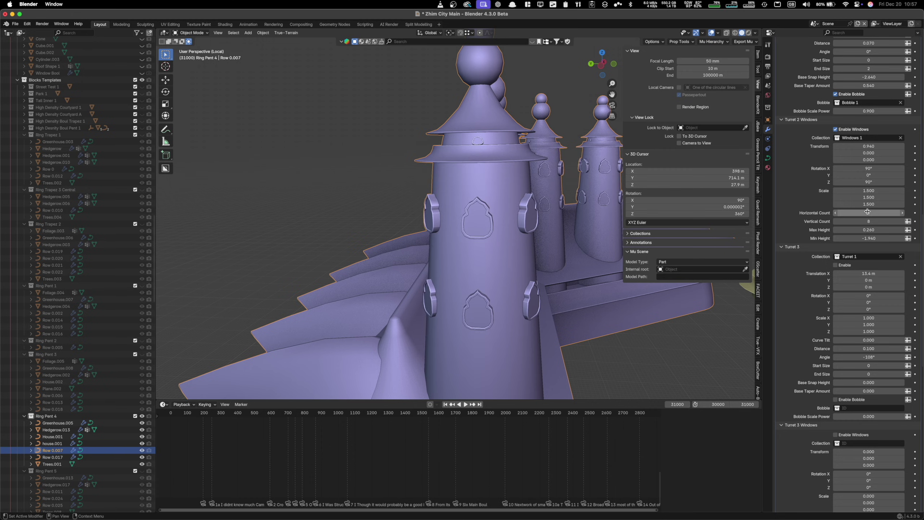
Try a horizontal window count of 14 on Turret 2, return it to 6, and set the vertical count to 11
{"action": "mouse_move", "coordinate": [868, 212]}
{"action": "left_mouse_down"}
{"action": "mouse_move", "coordinate": [898, 213]}
{"action": "mouse_move", "coordinate": [884, 213]}
{"action": "left_mouse_up"}
{"action": "left_click", "coordinate": [903, 222]}
{"action": "left_click", "coordinate": [903, 222]}
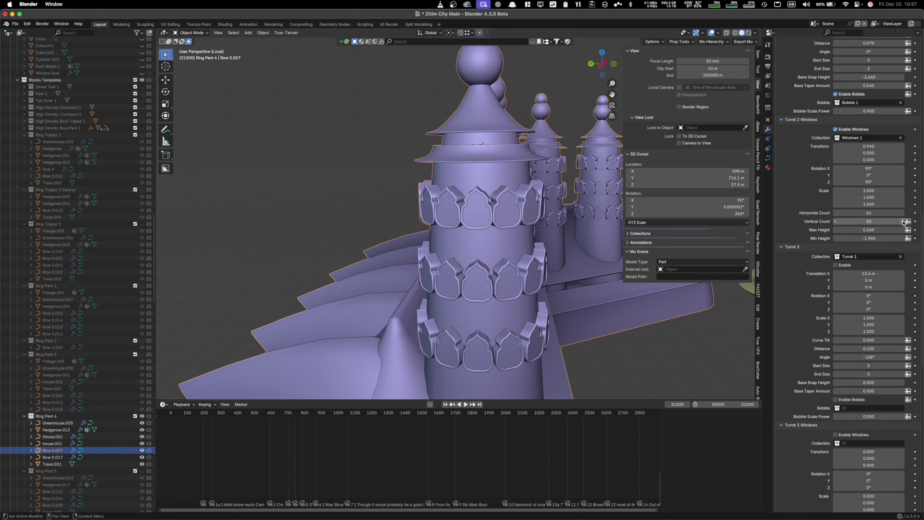
{"action": "left_click", "coordinate": [903, 221]}
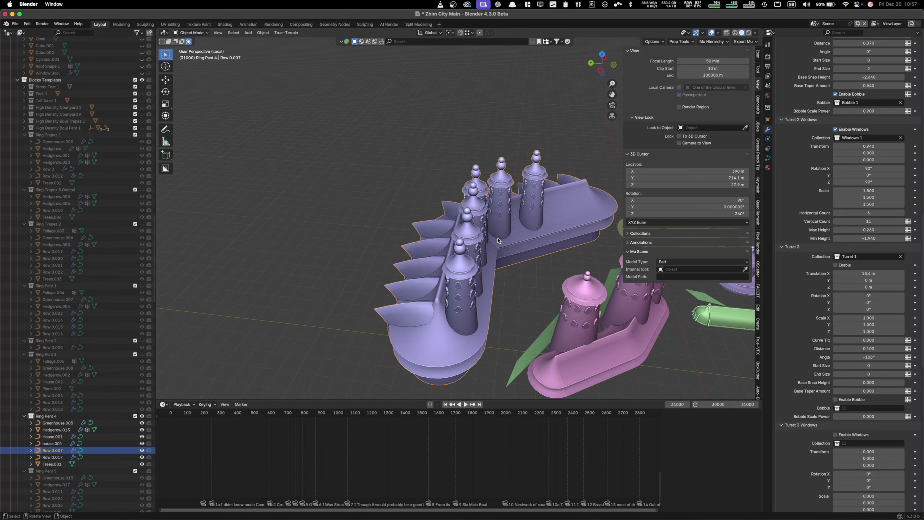
{"action": "mouse_move", "coordinate": [499, 241]}
{"action": "middle_mouse_down"}
{"action": "mouse_move", "coordinate": [498, 219]}
{"action": "mouse_move", "coordinate": [498, 240]}
{"action": "mouse_move", "coordinate": [489, 237]}
{"action": "middle_mouse_up"}
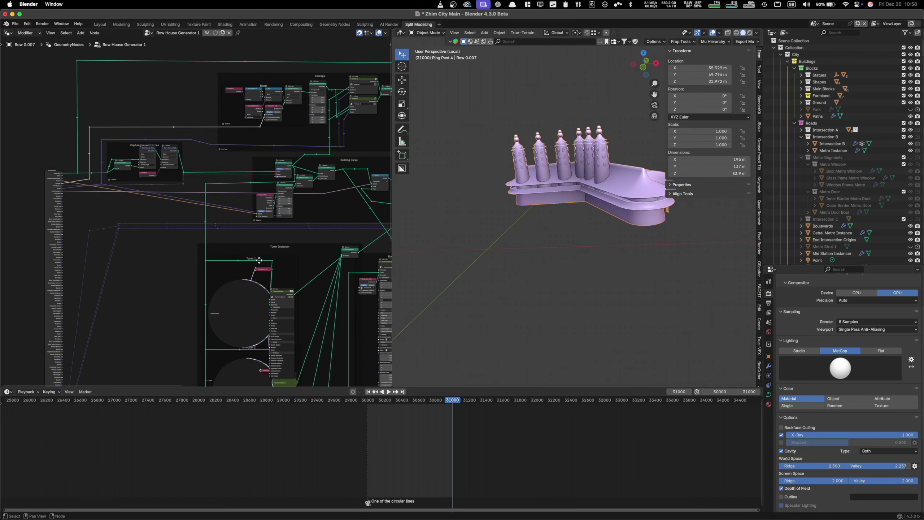
Examine the Turret Instancer frame in the Row House Generator 1 node tree
{"action": "middle_click_drag", "start_coordinate": [264, 309], "coordinate": [235, 206]}
{"action": "scroll", "coordinate": [262, 243], "scroll_direction": "down", "scroll_amount": 8}
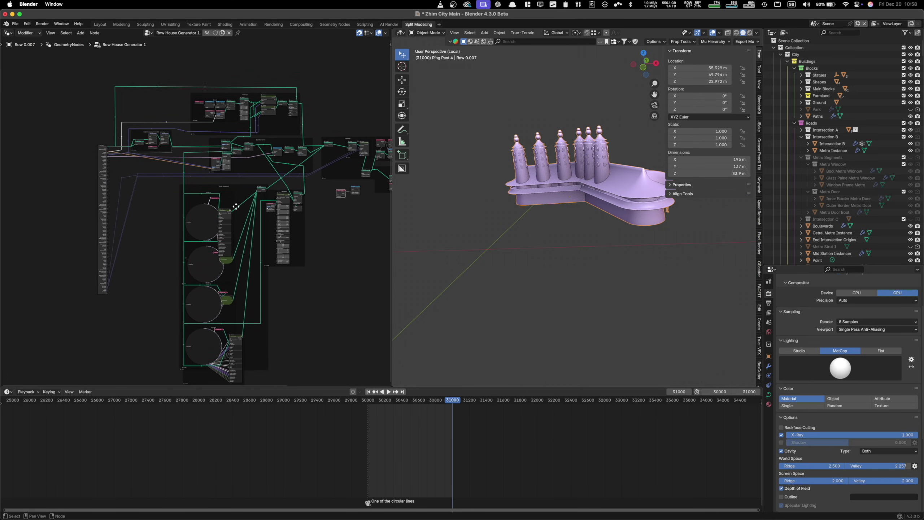
{"action": "scroll", "coordinate": [236, 207], "scroll_direction": "up", "scroll_amount": 6}
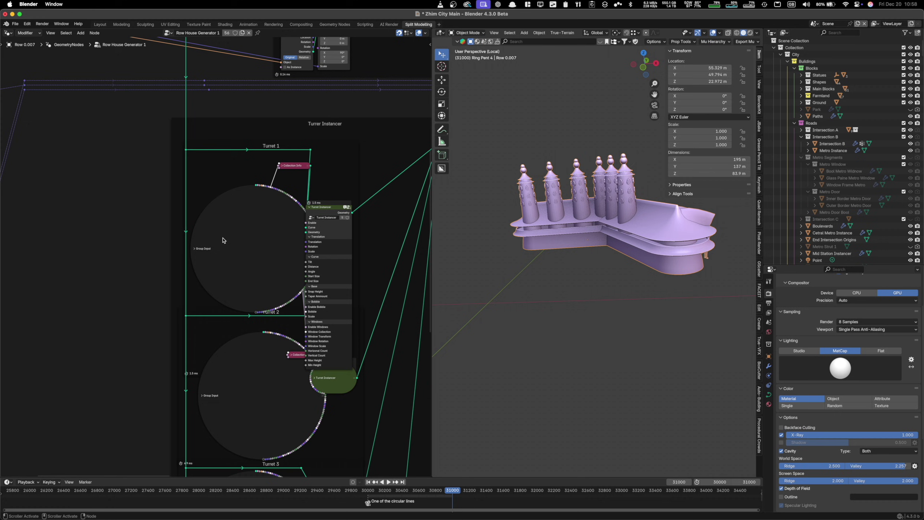
{"action": "scroll", "coordinate": [223, 239], "scroll_direction": "up", "scroll_amount": 5}
{"action": "scroll", "coordinate": [254, 221], "scroll_direction": "down", "scroll_amount": 5}
Reveal all sockets of Turret 1's Group Input node, show the modifier settings for comparison, and undo the node change
{"action": "left_click", "coordinate": [195, 250]}
{"action": "scroll", "coordinate": [226, 248], "scroll_direction": "down", "scroll_amount": 6}
{"action": "middle_click_drag", "start_coordinate": [232, 283], "coordinate": [232, 177]}
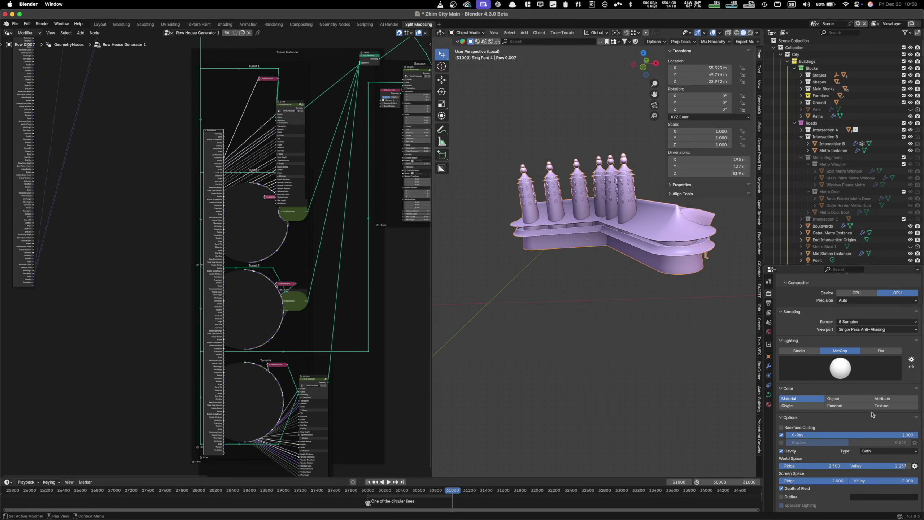
{"action": "left_click", "coordinate": [769, 366]}
{"action": "scroll", "coordinate": [870, 403], "scroll_direction": "down", "scroll_amount": 15}
{"action": "key", "text": "super+z"}
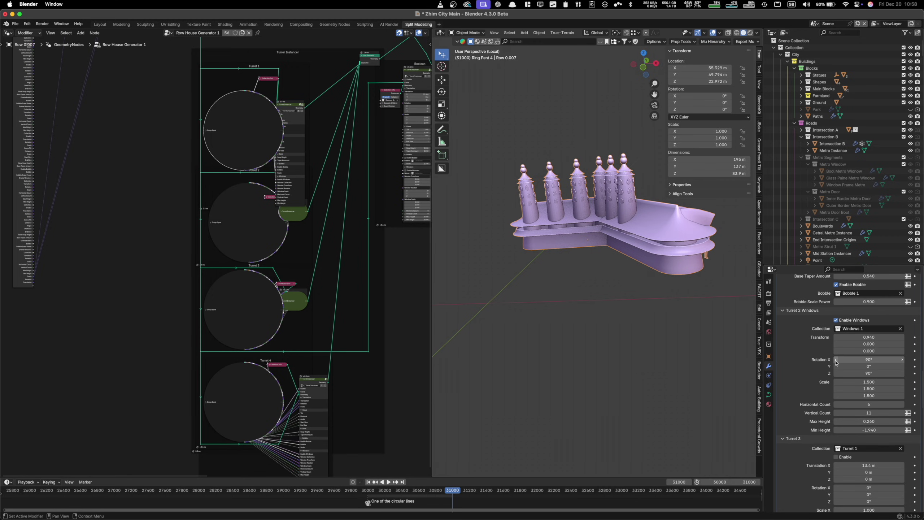
Compare the Turret 2 modifier settings with the main Group Input and the Turret 1 instancer node in the node tree
{"action": "scroll", "coordinate": [835, 362], "scroll_direction": "up", "scroll_amount": 5}
{"action": "scroll", "coordinate": [165, 207], "scroll_direction": "up", "scroll_amount": 8}
{"action": "scroll", "coordinate": [165, 206], "scroll_direction": "left", "scroll_amount": 5}
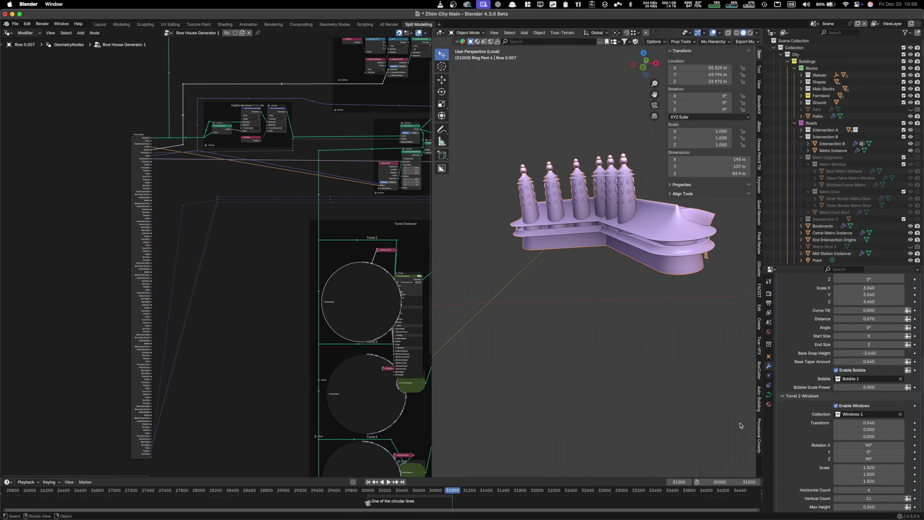
{"action": "middle_click_drag", "start_coordinate": [586, 222], "coordinate": [657, 218]}
{"action": "middle_click_drag", "start_coordinate": [357, 247], "coordinate": [225, 200]}
{"action": "scroll", "coordinate": [291, 258], "scroll_direction": "up", "scroll_amount": 3}
{"action": "middle_click_drag", "start_coordinate": [291, 257], "coordinate": [281, 242]}
{"action": "scroll", "coordinate": [205, 253], "scroll_direction": "up", "scroll_amount": 4}
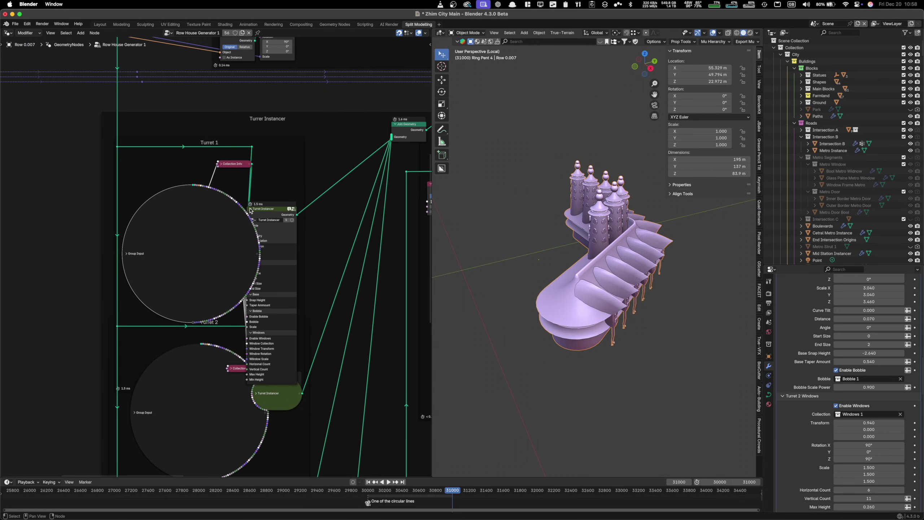
Extrude the end of the row house curve by 28.671 m on X and -184.57 m on Y
{"action": "scroll", "coordinate": [250, 212], "scroll_direction": "down", "scroll_amount": 3}
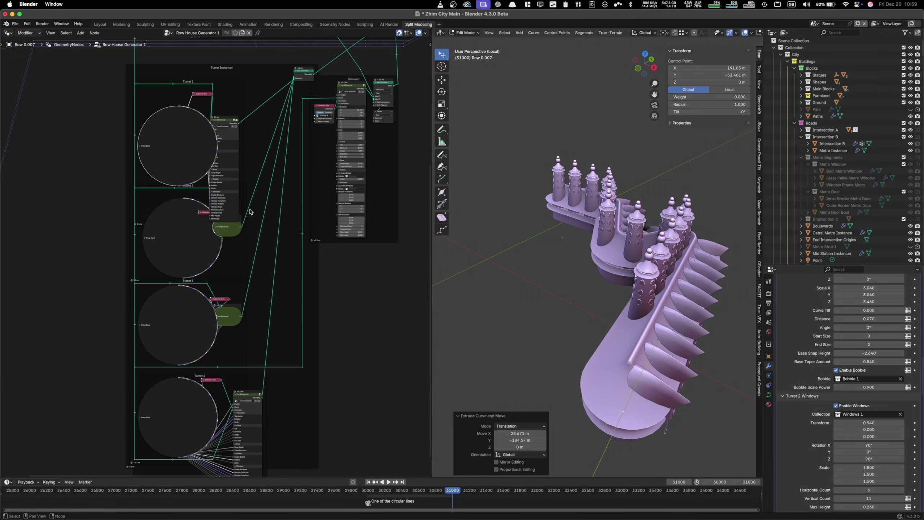
{"action": "mouse_move", "coordinate": [604, 313]}
{"action": "middle_mouse_down"}
{"action": "mouse_move", "coordinate": [629, 274]}
{"action": "mouse_move", "coordinate": [604, 306]}
{"action": "middle_mouse_up"}
Examine the remaining turret nodes and the Building Curve and Endcaps frames of the row house generator
{"action": "middle_click_drag", "start_coordinate": [286, 355], "coordinate": [283, 225]}
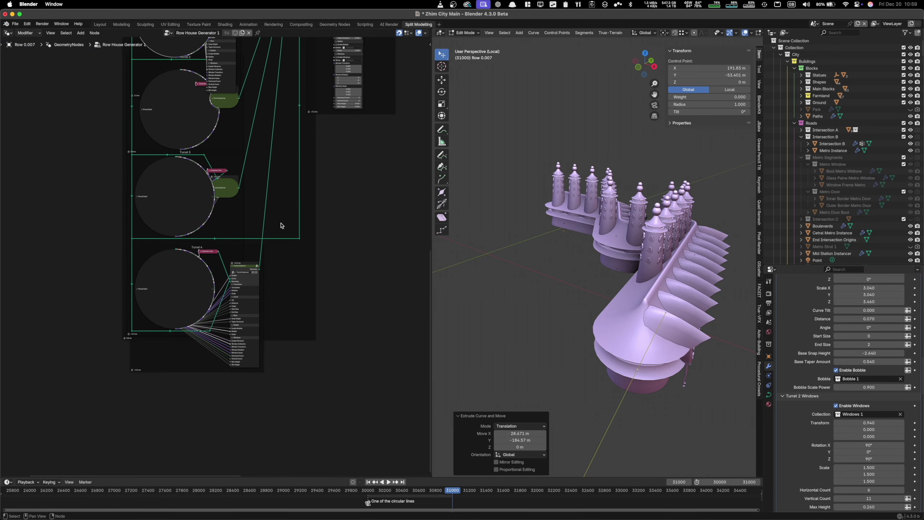
{"action": "middle_click_drag", "start_coordinate": [181, 132], "coordinate": [193, 265]}
{"action": "scroll", "coordinate": [244, 186], "scroll_direction": "up", "scroll_amount": 10}
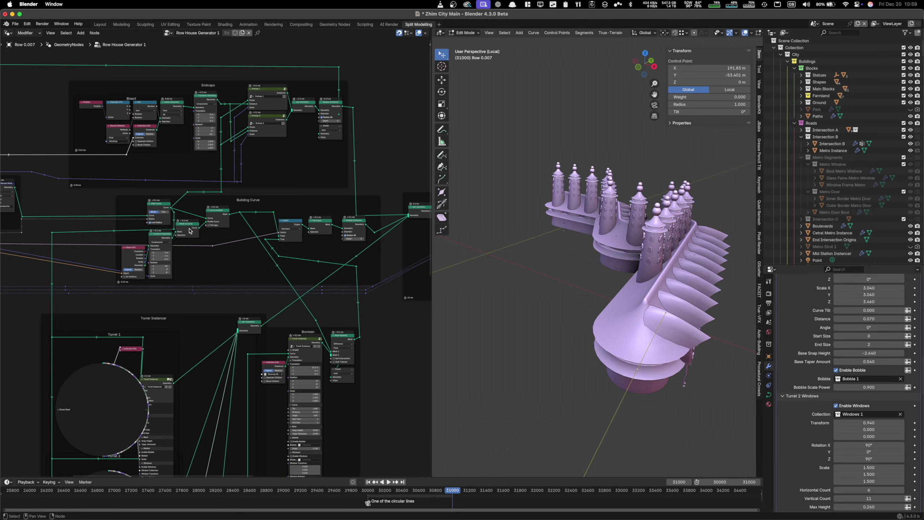
{"action": "scroll", "coordinate": [189, 229], "scroll_direction": "up", "scroll_amount": 4}
{"action": "middle_click_drag", "start_coordinate": [352, 205], "coordinate": [244, 262]}
{"action": "middle_click_drag", "start_coordinate": [100, 185], "coordinate": [170, 184]}
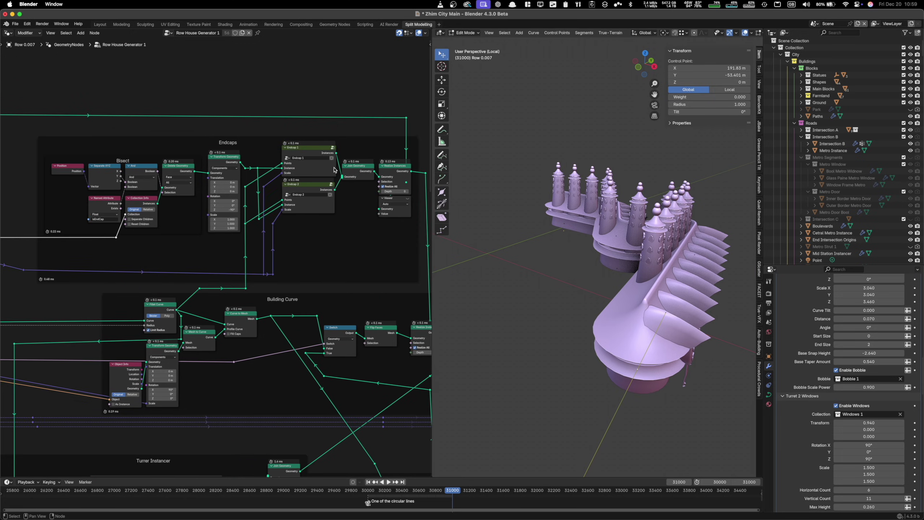
Open the Endcap 1 node group, leave curve editing, and inspect the building's rounded end
{"action": "left_click", "coordinate": [333, 147]}
{"action": "scroll", "coordinate": [637, 379], "scroll_direction": "up", "scroll_amount": 4}
{"action": "middle_click_drag", "start_coordinate": [637, 379], "coordinate": [625, 264]}
{"action": "key", "text": "Tab"}
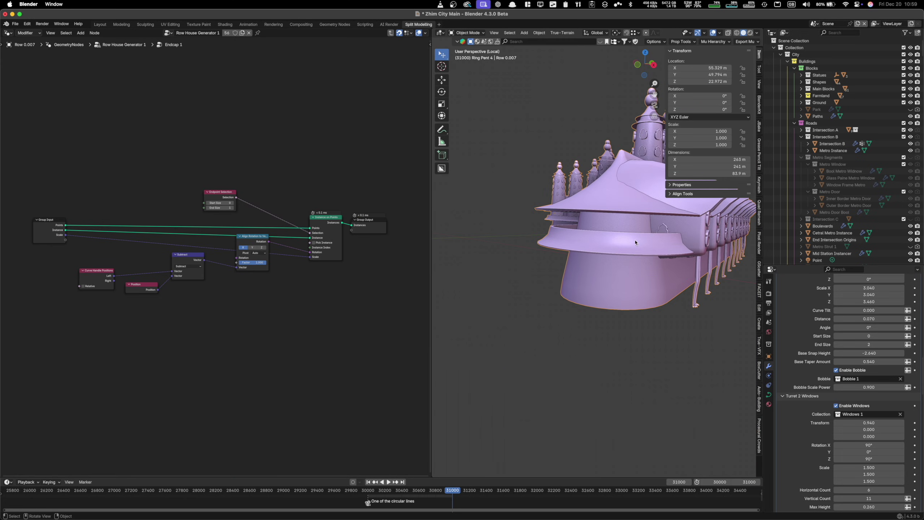
{"action": "middle_click_drag", "start_coordinate": [594, 217], "coordinate": [371, 223]}
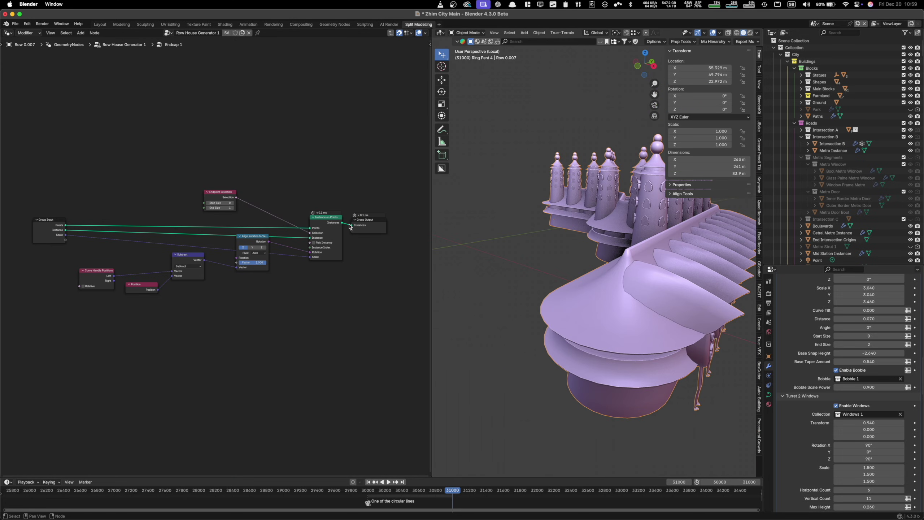
Try disconnecting Instance on Points from the Endcap 1 group output, restore the link, and exit the group
{"action": "left_click_drag", "start_coordinate": [352, 226], "coordinate": [345, 229]}
{"action": "scroll", "coordinate": [673, 277], "scroll_direction": "down", "scroll_amount": 5}
{"action": "middle_click_drag", "start_coordinate": [672, 276], "coordinate": [387, 179]}
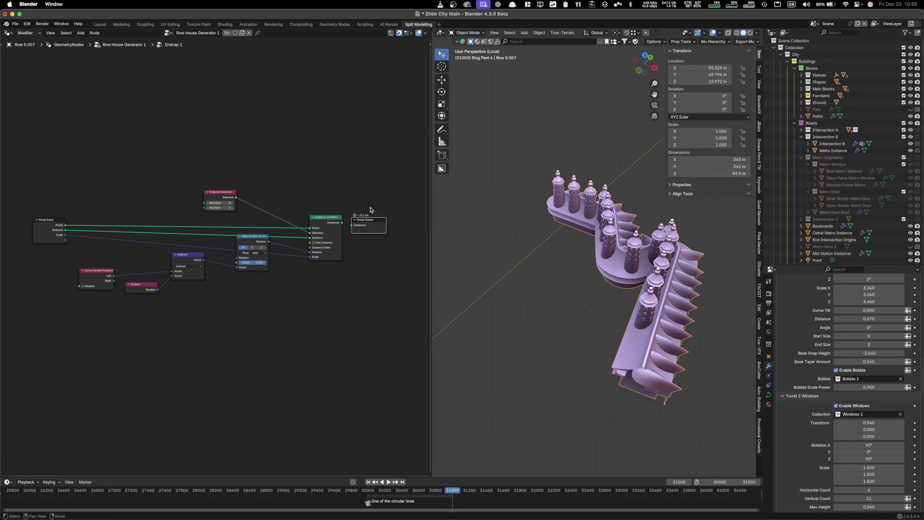
{"action": "scroll", "coordinate": [370, 211], "scroll_direction": "down", "scroll_amount": 2}
{"action": "key", "text": "Tab"}
Examine the Set Materials frame of the node tree alongside a close view of the building's end
{"action": "middle_click_drag", "start_coordinate": [358, 233], "coordinate": [280, 232]}
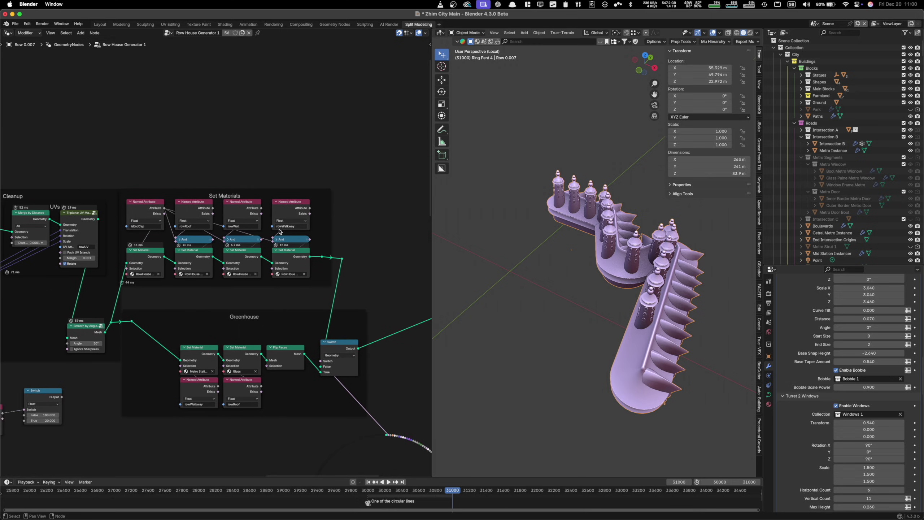
{"action": "scroll", "coordinate": [182, 260], "scroll_direction": "up", "scroll_amount": 2}
{"action": "middle_click_drag", "start_coordinate": [615, 344], "coordinate": [524, 267]}
{"action": "middle_click_drag", "start_coordinate": [524, 267], "coordinate": [516, 247], "text": "shift"}
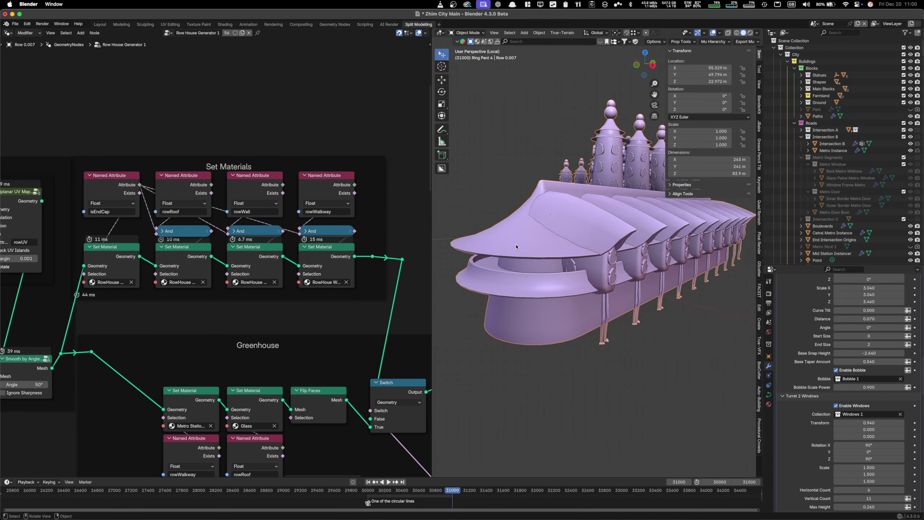
Preview the row house in rendered shading from several angles, and return the viewport to solid shading
{"action": "left_click", "coordinate": [749, 33]}
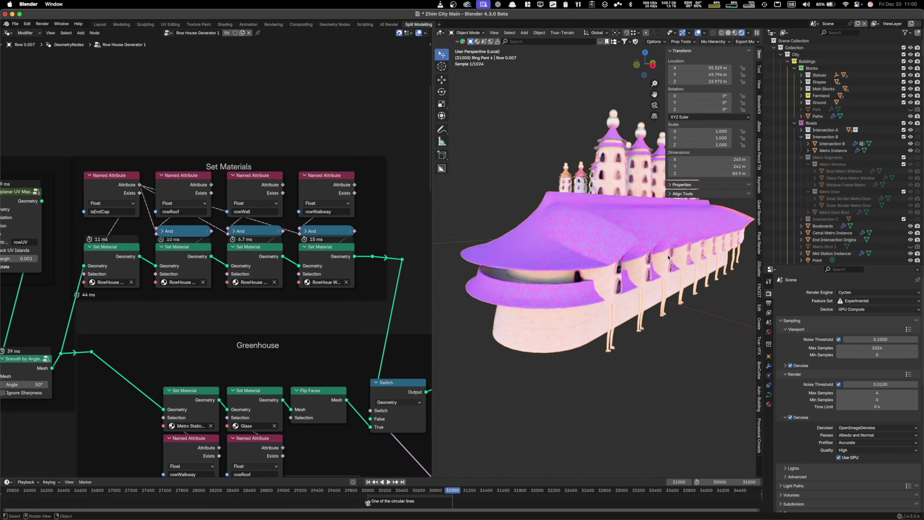
{"action": "middle_click_drag", "start_coordinate": [668, 257], "coordinate": [583, 174]}
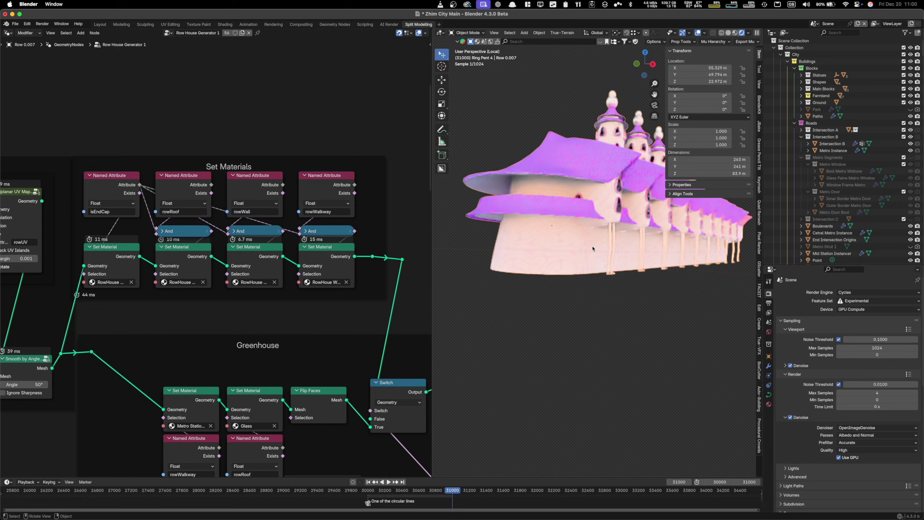
{"action": "middle_click_drag", "start_coordinate": [593, 249], "coordinate": [581, 217]}
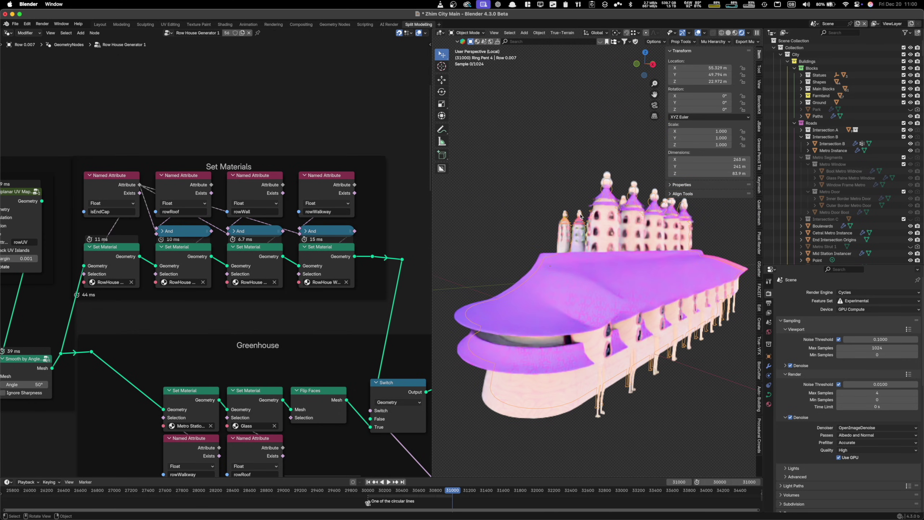
{"action": "left_click", "coordinate": [728, 33]}
{"action": "mouse_move", "coordinate": [555, 261]}
{"action": "middle_mouse_down"}
{"action": "mouse_move", "coordinate": [546, 309]}
{"action": "mouse_move", "coordinate": [533, 315]}
{"action": "mouse_move", "coordinate": [550, 276]}
{"action": "middle_mouse_up"}
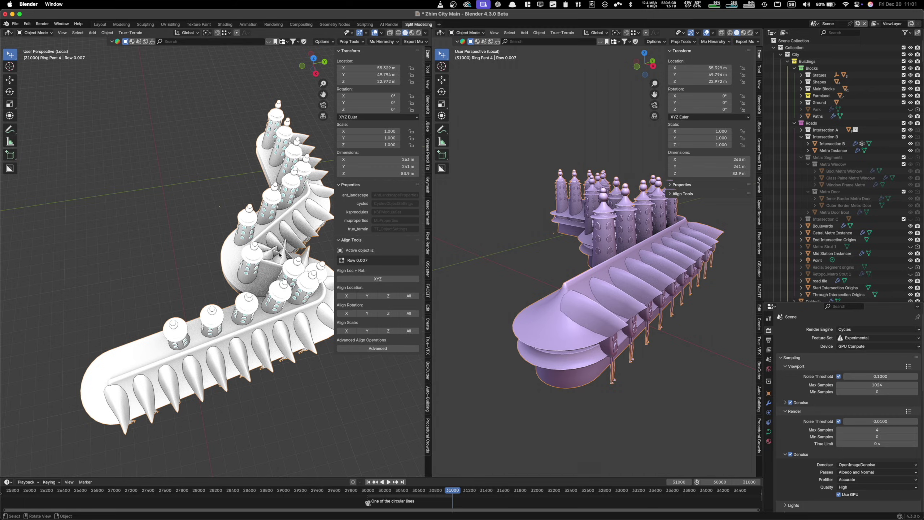
Exit local view in a second 3D viewport and inspect the whole hexagonal city from above
{"action": "key", "text": "KP_Divide"}
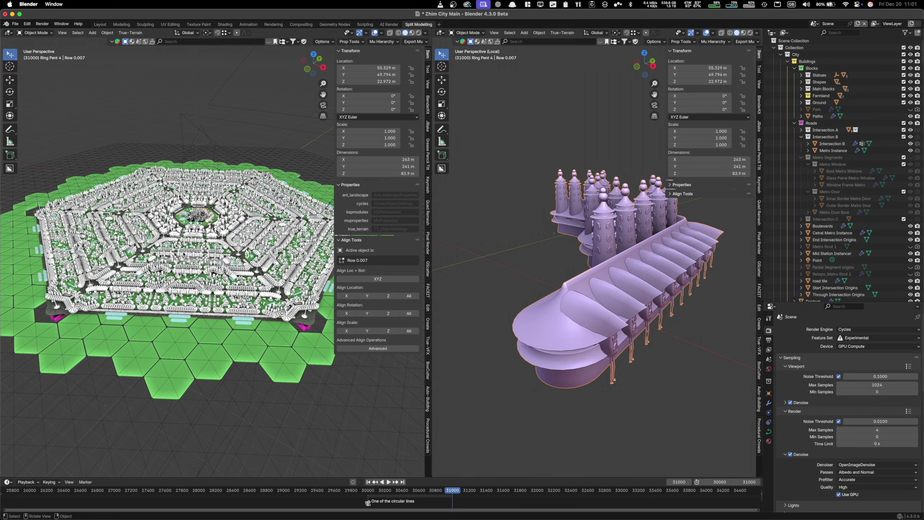
{"action": "middle_click_drag", "start_coordinate": [185, 269], "coordinate": [184, 322]}
{"action": "scroll", "coordinate": [183, 337], "scroll_direction": "up", "scroll_amount": 2}
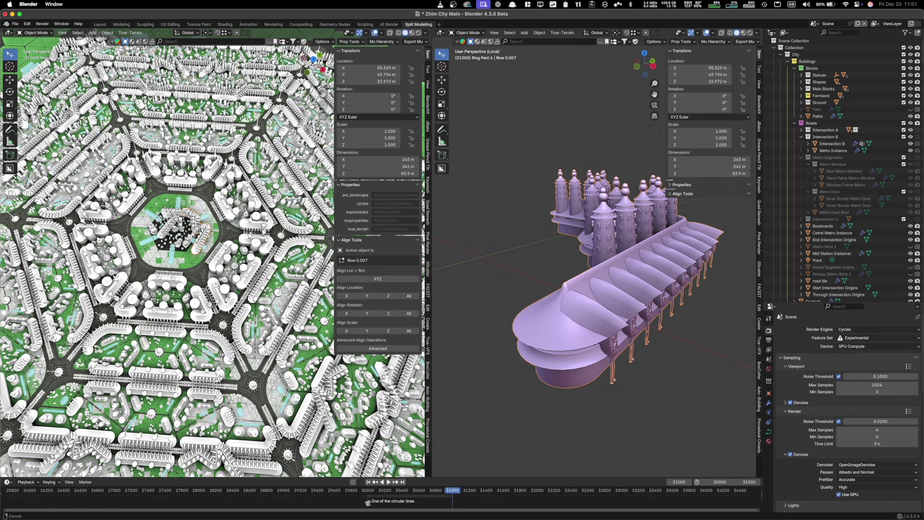
Examine the dense row houses in the city's outer hexagonal blocks up close
{"action": "middle_click_drag", "start_coordinate": [226, 404], "coordinate": [112, 305], "text": "shift"}
{"action": "scroll", "coordinate": [223, 290], "scroll_direction": "up", "scroll_amount": 5}
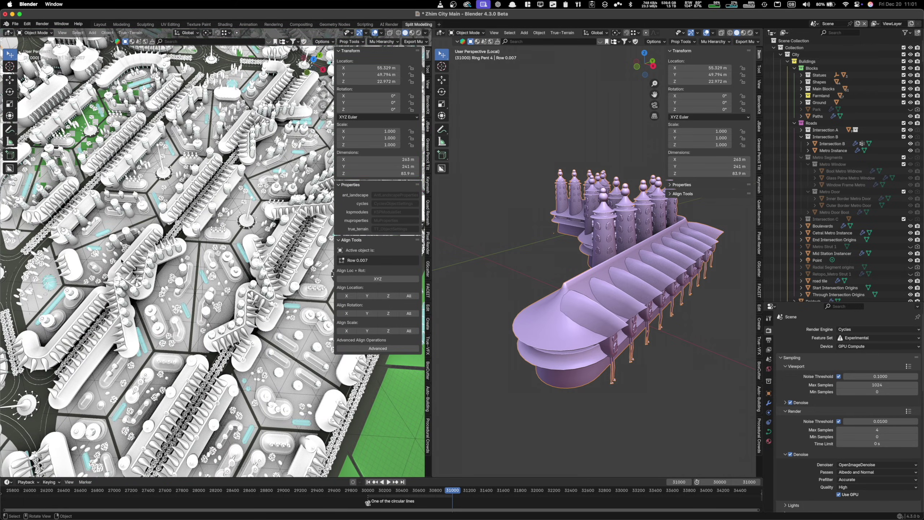
{"action": "left_click", "coordinate": [651, 299]}
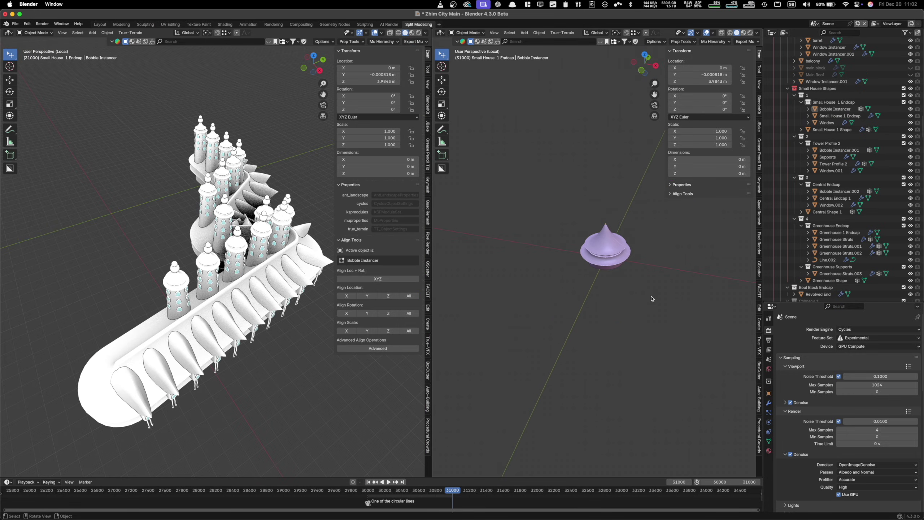
Inspect the isolated Small House 1 Endcap from the side and compare it with the end of the generated row house
{"action": "scroll", "coordinate": [650, 296], "scroll_direction": "up", "scroll_amount": 3}
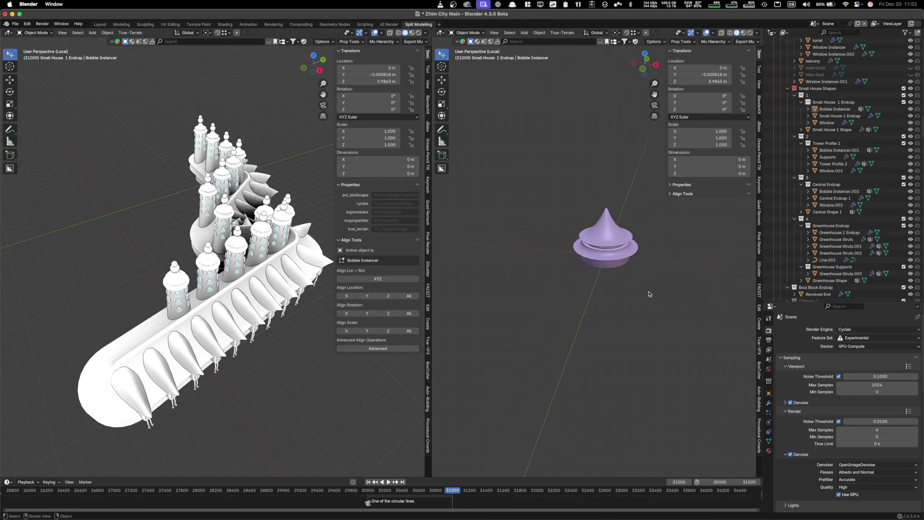
{"action": "scroll", "coordinate": [647, 262], "scroll_direction": "up", "scroll_amount": 4}
{"action": "middle_click_drag", "start_coordinate": [649, 293], "coordinate": [645, 224]}
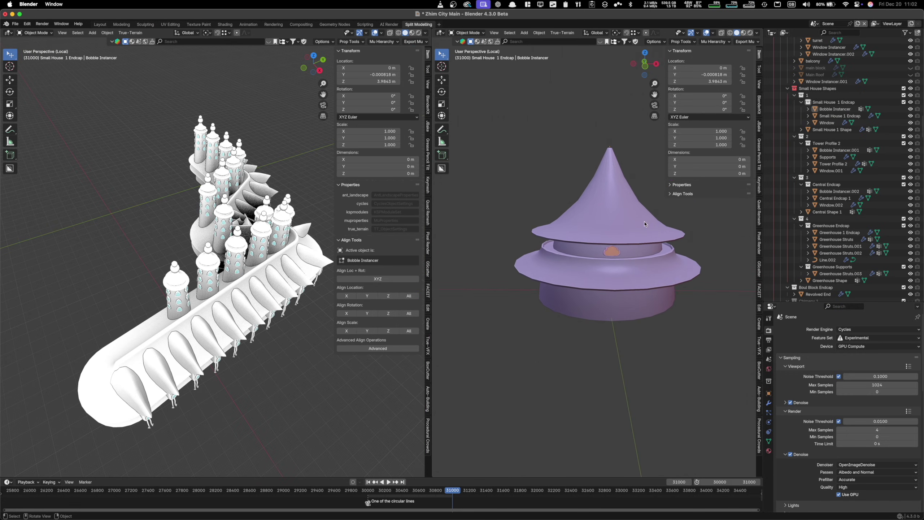
{"action": "left_click", "coordinate": [645, 67]}
{"action": "middle_click_drag", "start_coordinate": [134, 307], "coordinate": [187, 283]}
{"action": "scroll", "coordinate": [229, 189], "scroll_direction": "up", "scroll_amount": 6}
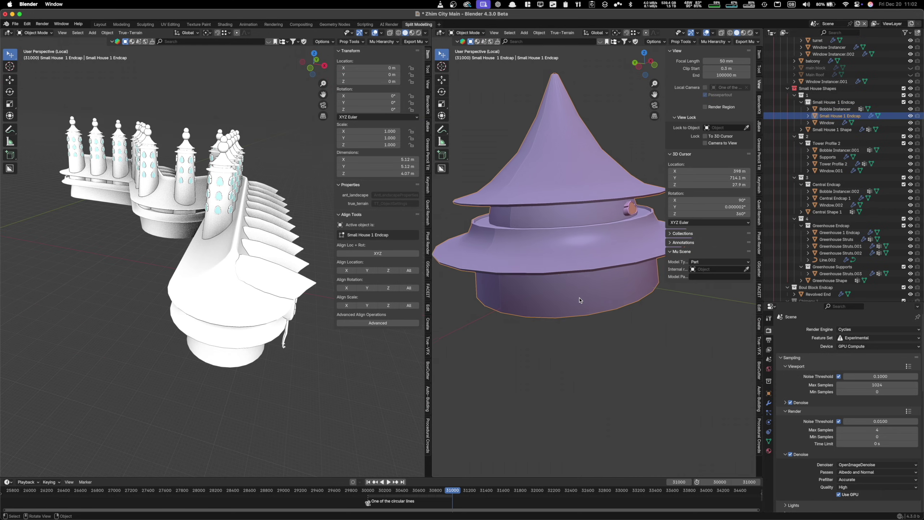
Examine the endcap's Bobble Instancer and roof tip alongside a close view of the row house turrets
{"action": "middle_click_drag", "start_coordinate": [150, 357], "coordinate": [308, 342]}
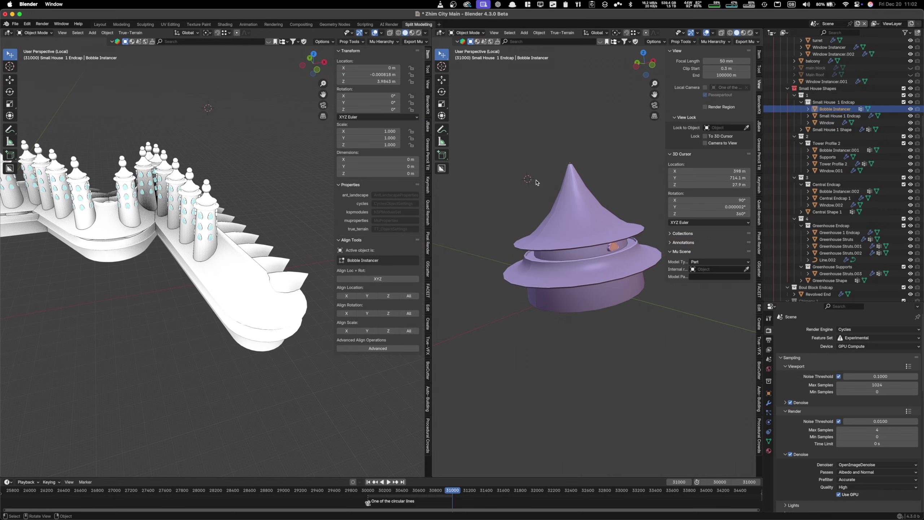
{"action": "middle_click_drag", "start_coordinate": [537, 181], "coordinate": [586, 162]}
{"action": "scroll", "coordinate": [588, 186], "scroll_direction": "up", "scroll_amount": 2}
{"action": "scroll", "coordinate": [582, 145], "scroll_direction": "up", "scroll_amount": 2}
{"action": "middle_click_drag", "start_coordinate": [207, 225], "coordinate": [211, 233]}
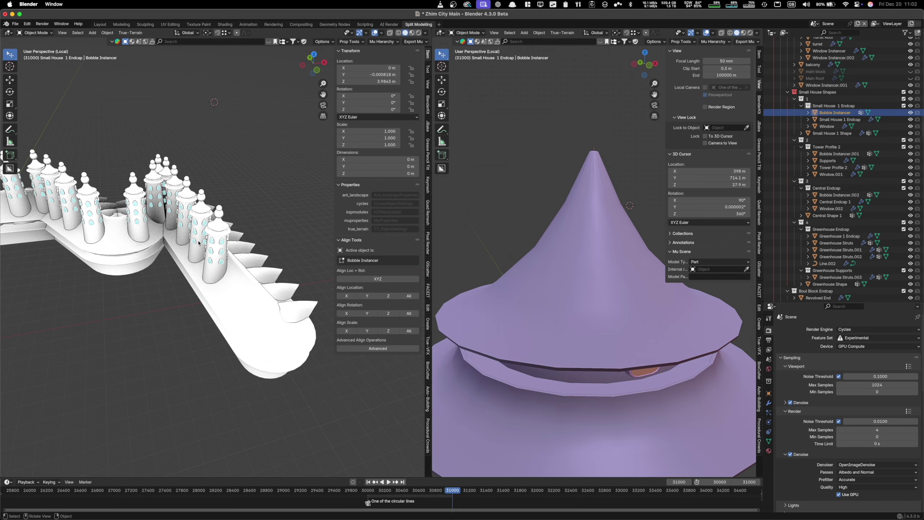
{"action": "scroll", "coordinate": [212, 241], "scroll_direction": "up", "scroll_amount": 6}
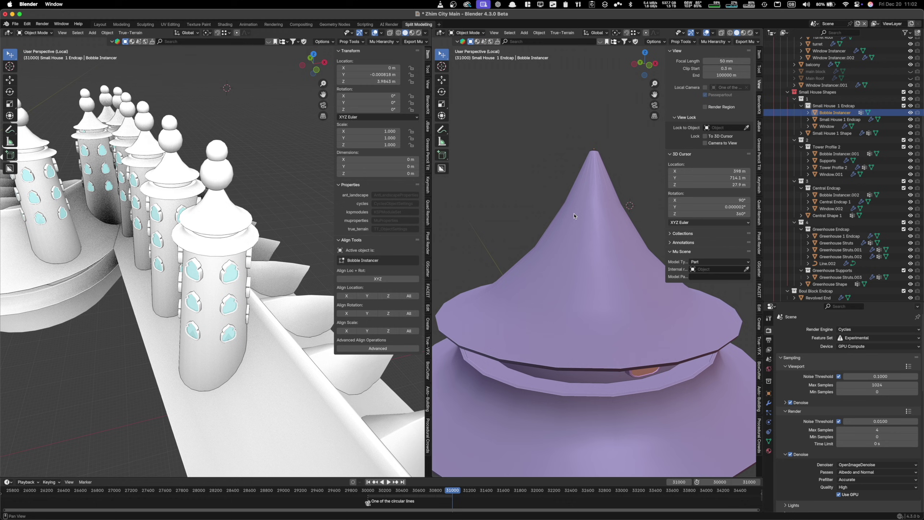
Select Small House 1 Shape, expand its contents, and inspect its profile outline in Edit Mode
{"action": "scroll", "coordinate": [574, 216], "scroll_direction": "down", "scroll_amount": 2}
{"action": "left_click", "coordinate": [831, 134]}
{"action": "left_click", "coordinate": [800, 133]}
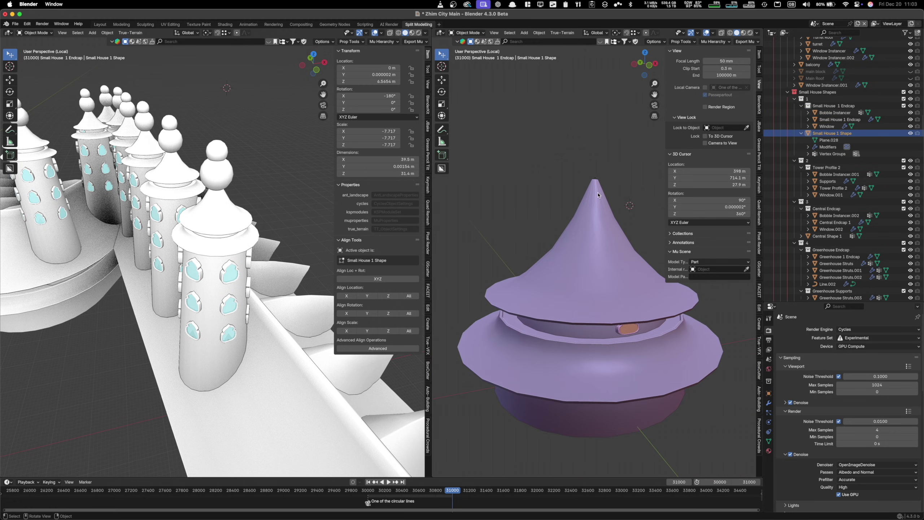
{"action": "key", "text": "Tab"}
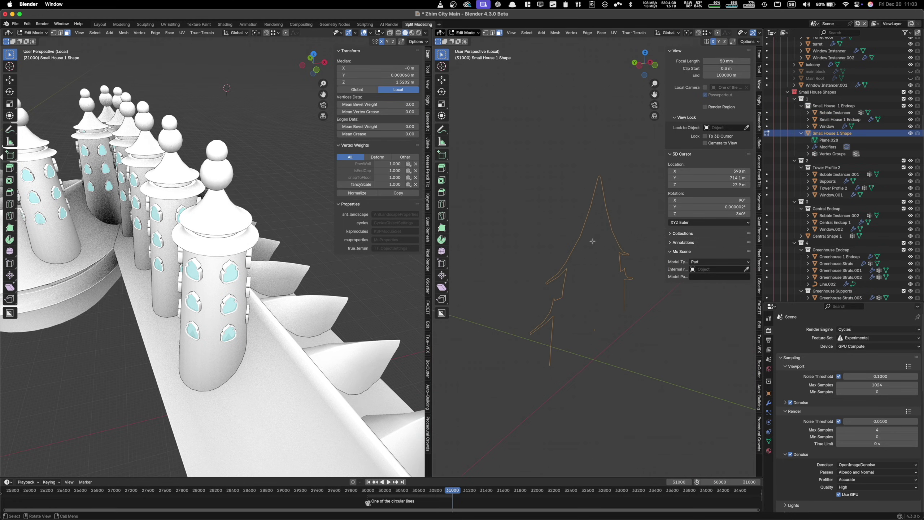
{"action": "middle_click_drag", "start_coordinate": [593, 241], "coordinate": [629, 239]}
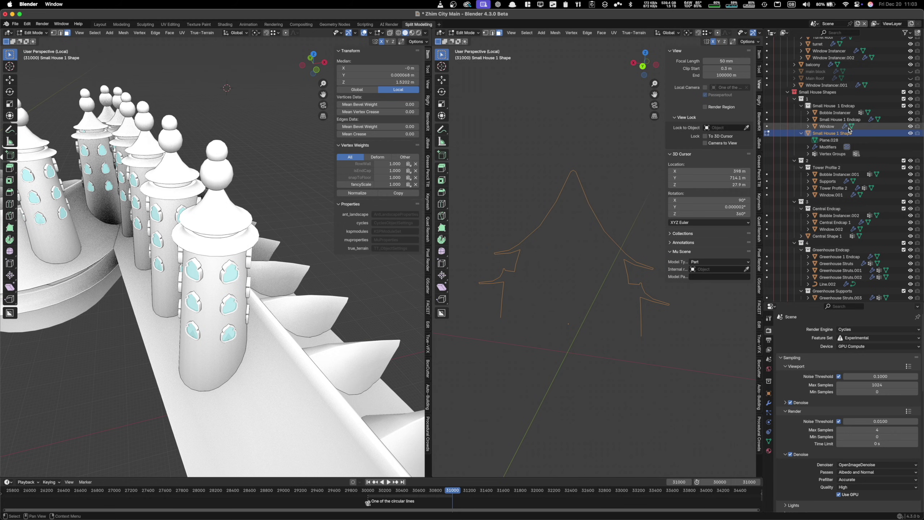
Return to the revolved Small House 1 Endcap in Object Mode and review the Screw modifier settings
{"action": "left_click", "coordinate": [840, 120]}
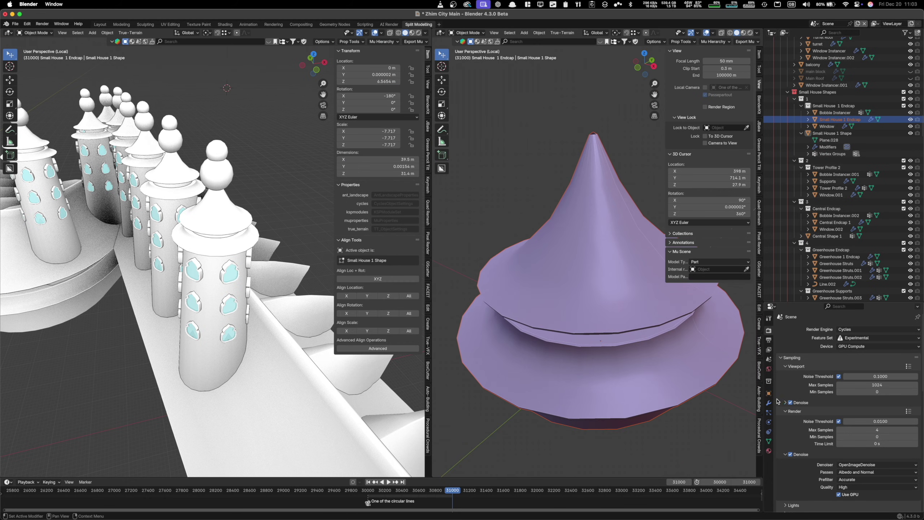
{"action": "left_click", "coordinate": [769, 402]}
{"action": "scroll", "coordinate": [679, 356], "scroll_direction": "down", "scroll_amount": 5}
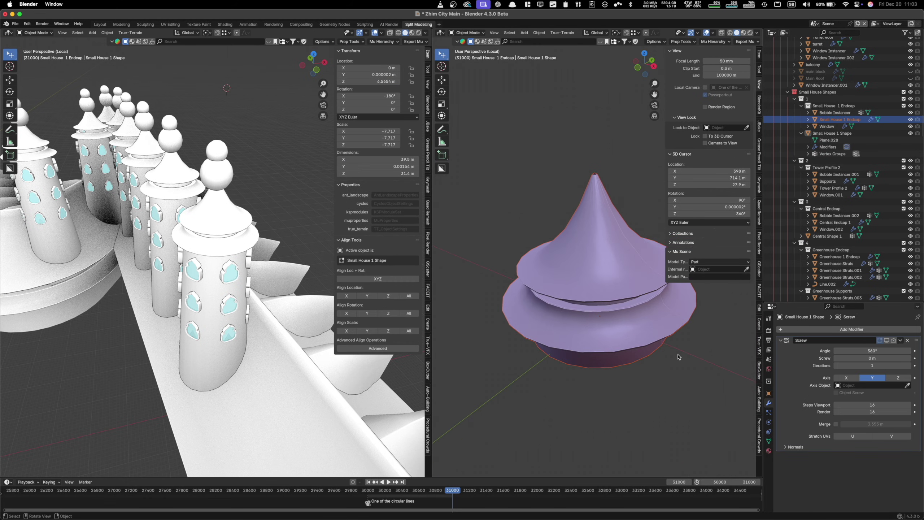
Try moving a roof-slope vertex of the Small House 1 Shape profile in front view
{"action": "key", "text": "Tab"}
{"action": "key", "text": "KP_1"}
{"action": "key", "text": "g"}
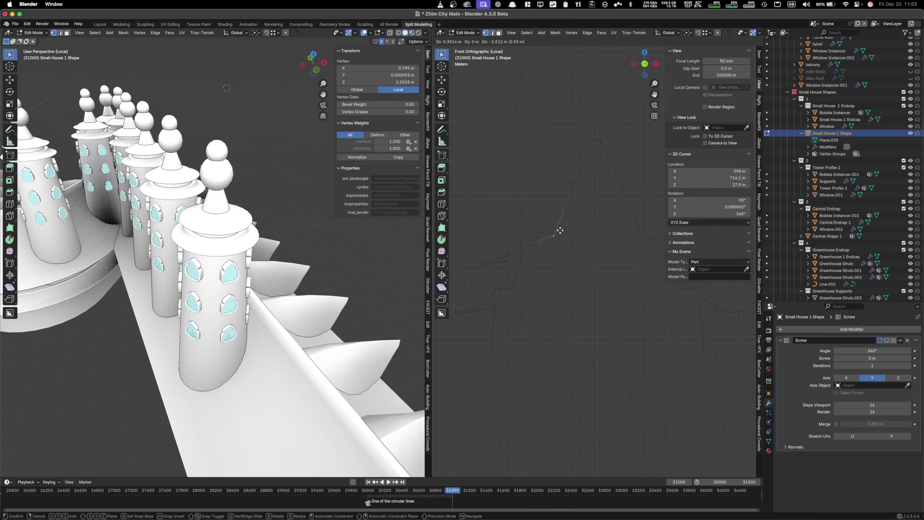
{"action": "left_click", "coordinate": [526, 203]}
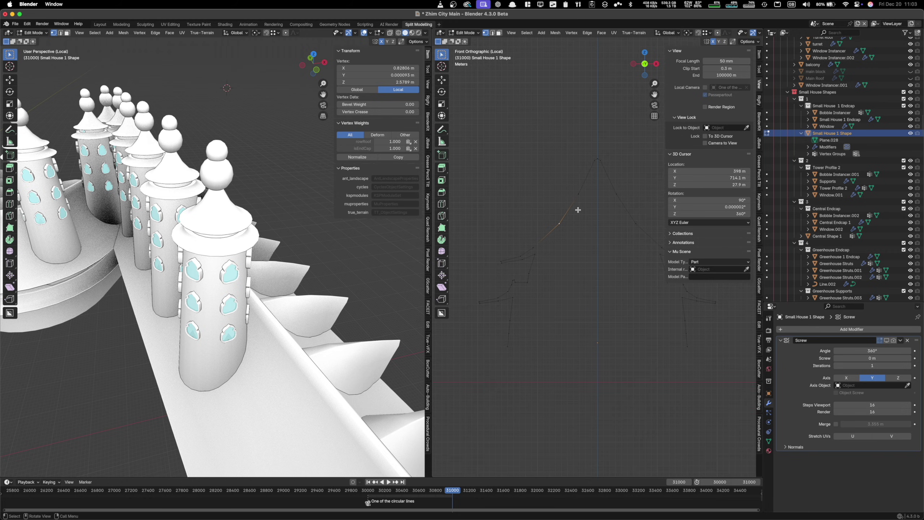
{"action": "key", "text": "Tab"}
Check which profile vertices belong to the isEndCap and RowWall vertex groups by selecting each group's members in Edit Mode
{"action": "left_click", "coordinate": [769, 441]}
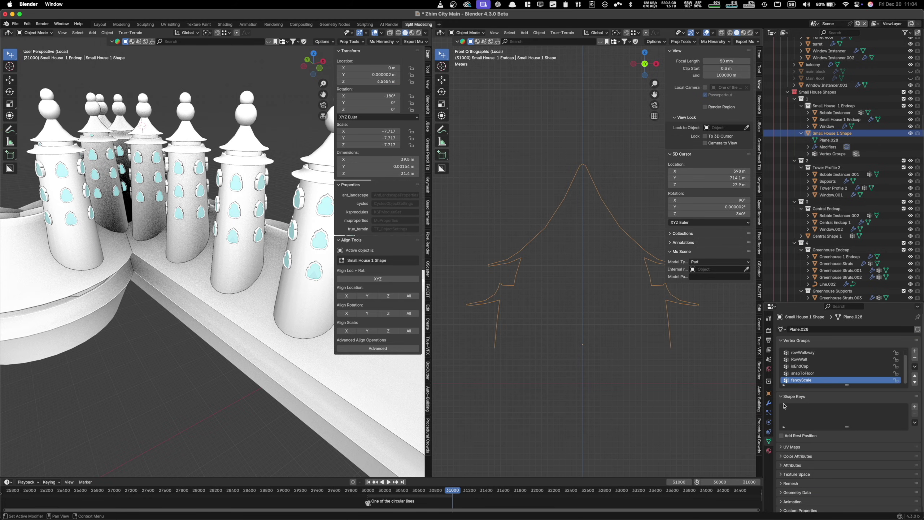
{"action": "key", "text": "Tab"}
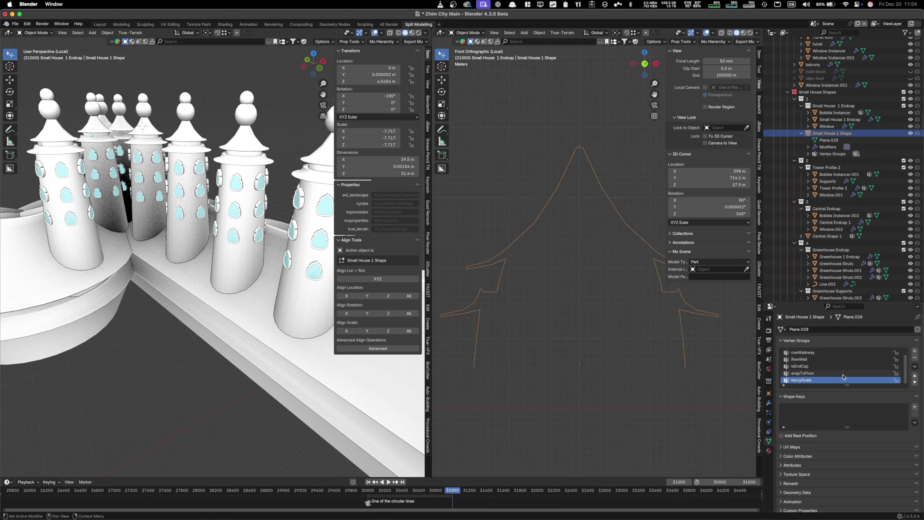
{"action": "left_click", "coordinate": [815, 366]}
{"action": "left_click", "coordinate": [876, 398]}
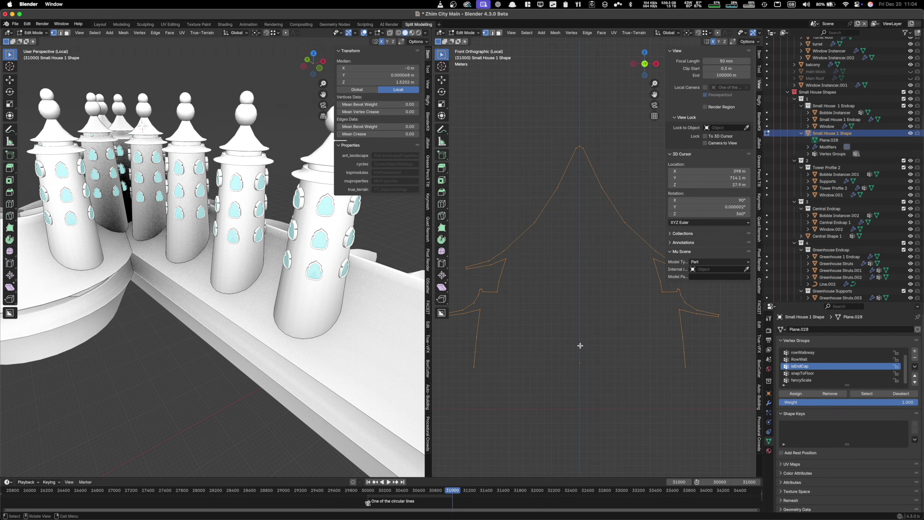
{"action": "left_click", "coordinate": [854, 352]}
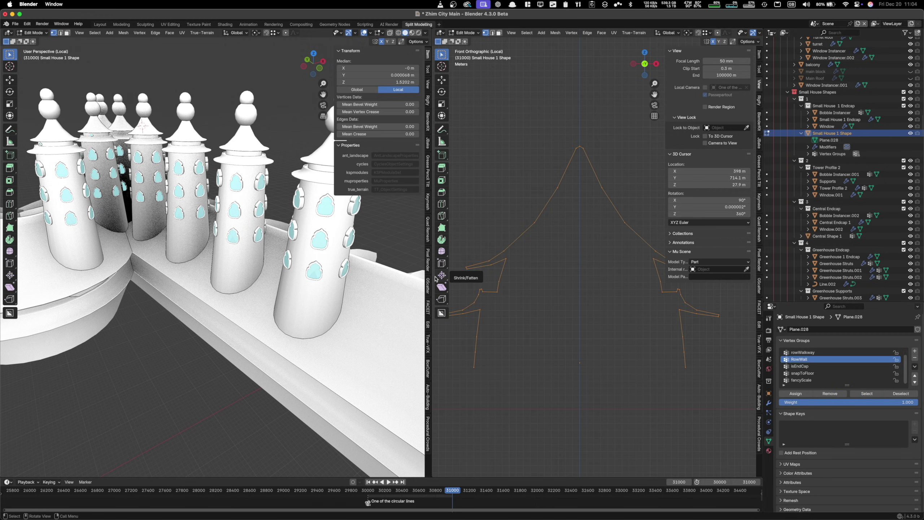
{"action": "left_click", "coordinate": [628, 307]}
{"action": "left_click", "coordinate": [804, 359]}
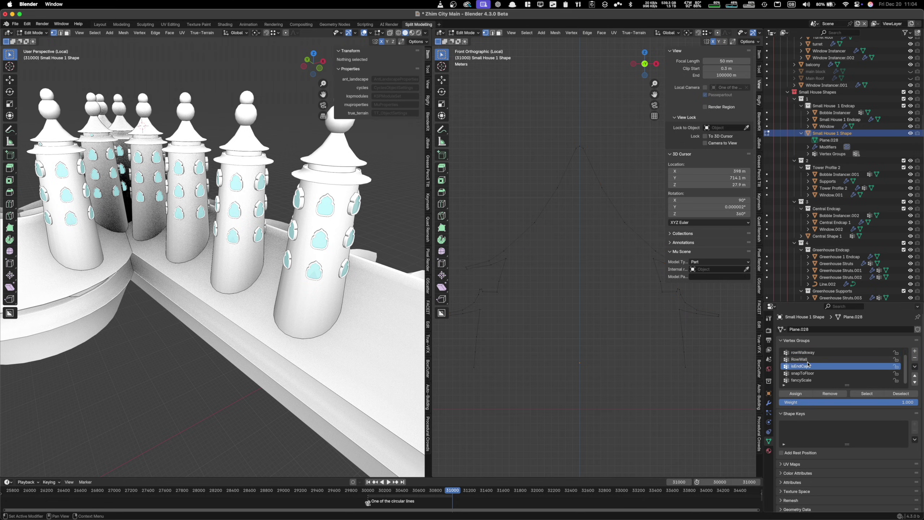
{"action": "left_click", "coordinate": [861, 394]}
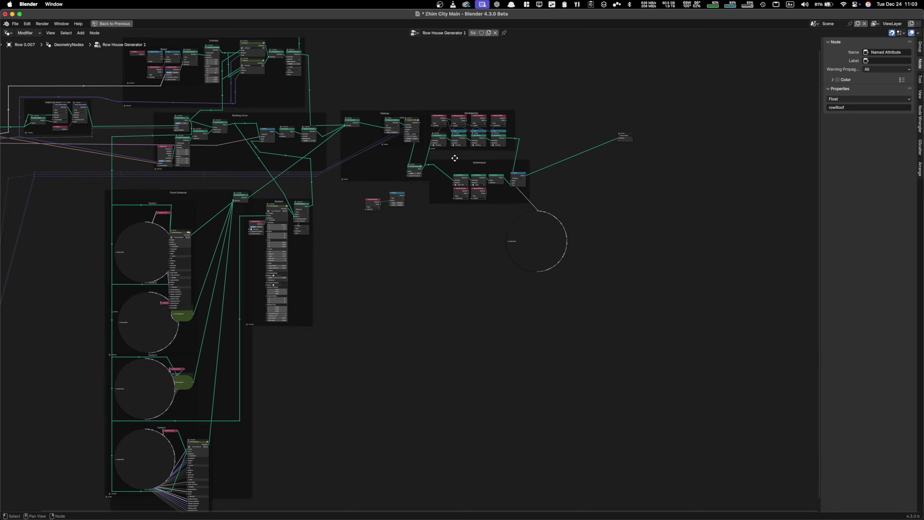
Move the rowRoof attribute node and its And node slightly up in the Set Materials frame, and nudge the isEndCap node
{"action": "scroll", "coordinate": [460, 179], "scroll_direction": "up", "scroll_amount": 5}
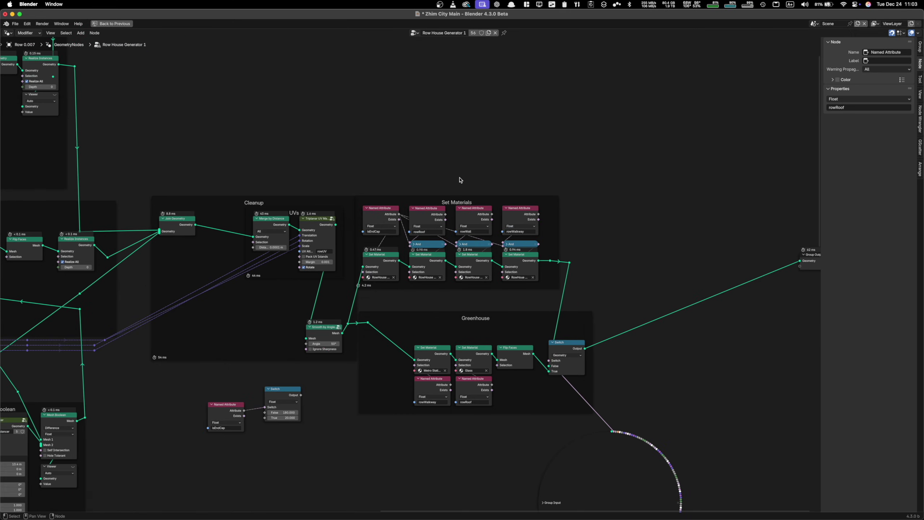
{"action": "scroll", "coordinate": [460, 180], "scroll_direction": "up", "scroll_amount": 4}
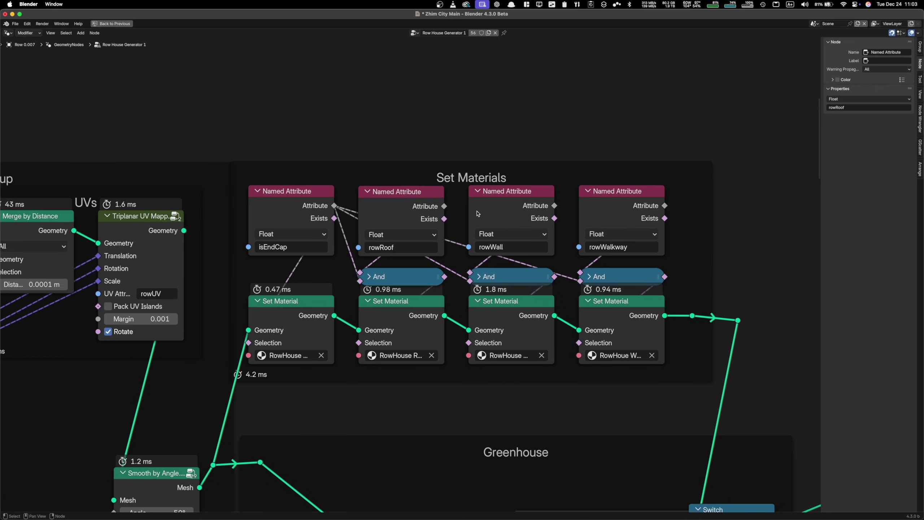
{"action": "mouse_move", "coordinate": [390, 196]}
{"action": "left_mouse_down"}
{"action": "mouse_move", "coordinate": [398, 41]}
{"action": "mouse_move", "coordinate": [306, 117]}
{"action": "mouse_move", "coordinate": [280, 100]}
{"action": "mouse_move", "coordinate": [380, 165]}
{"action": "mouse_move", "coordinate": [396, 187]}
{"action": "left_mouse_up"}
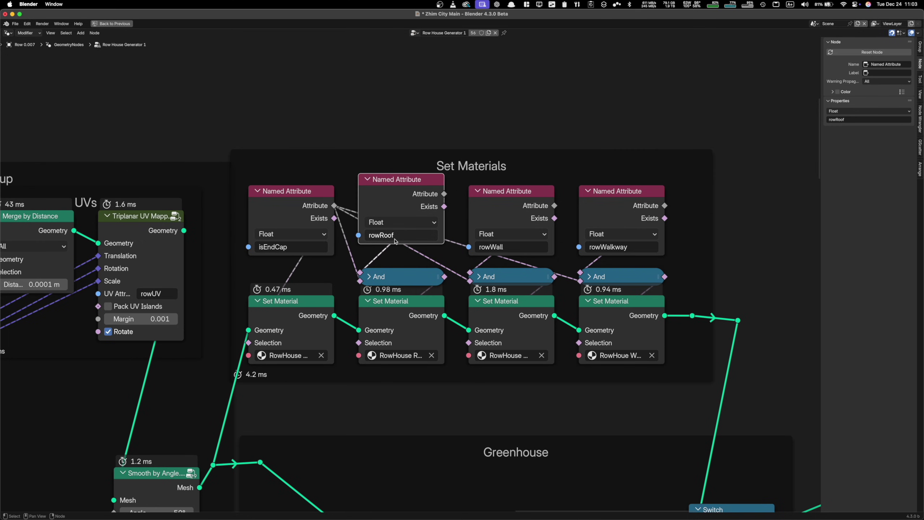
{"action": "left_click", "coordinate": [395, 235]}
{"action": "left_click_drag", "start_coordinate": [413, 279], "coordinate": [413, 267]}
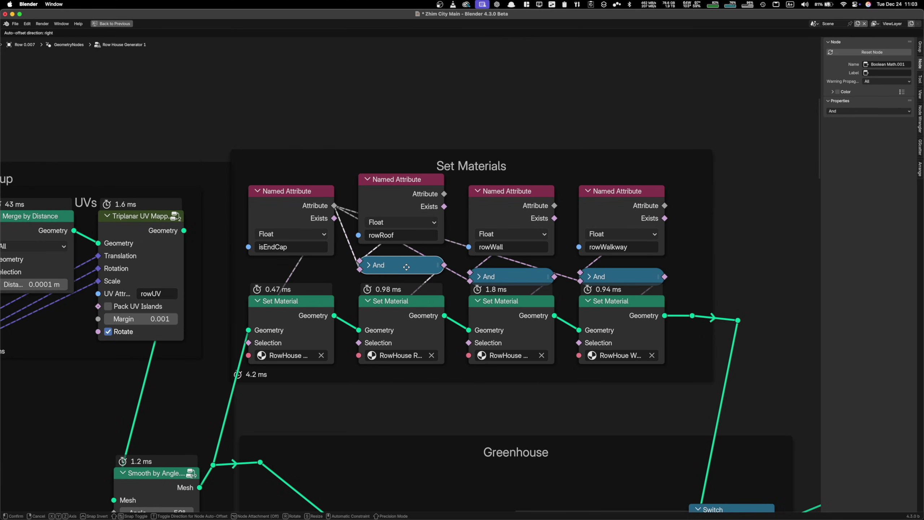
{"action": "left_click", "coordinate": [371, 268]}
{"action": "left_click", "coordinate": [371, 269]}
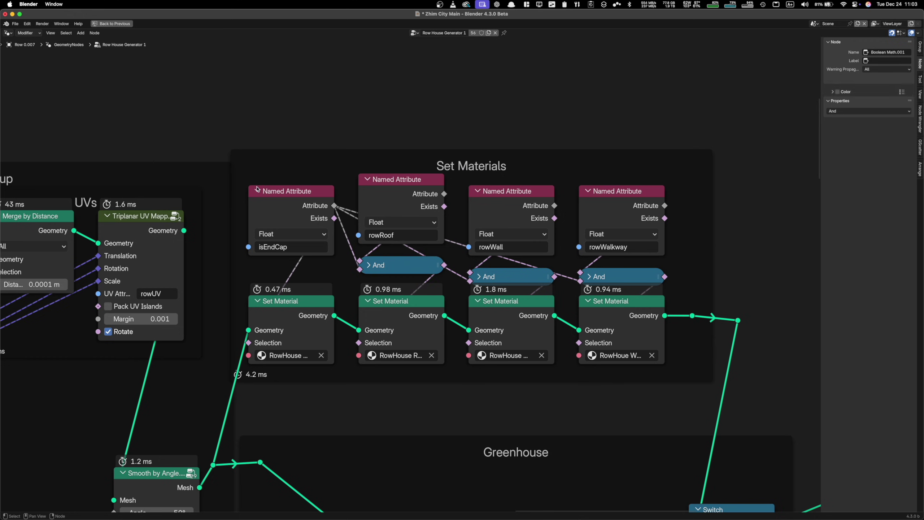
{"action": "mouse_move", "coordinate": [287, 192]}
{"action": "left_mouse_down"}
{"action": "mouse_move", "coordinate": [206, 190]}
{"action": "mouse_move", "coordinate": [290, 191]}
{"action": "left_mouse_up"}
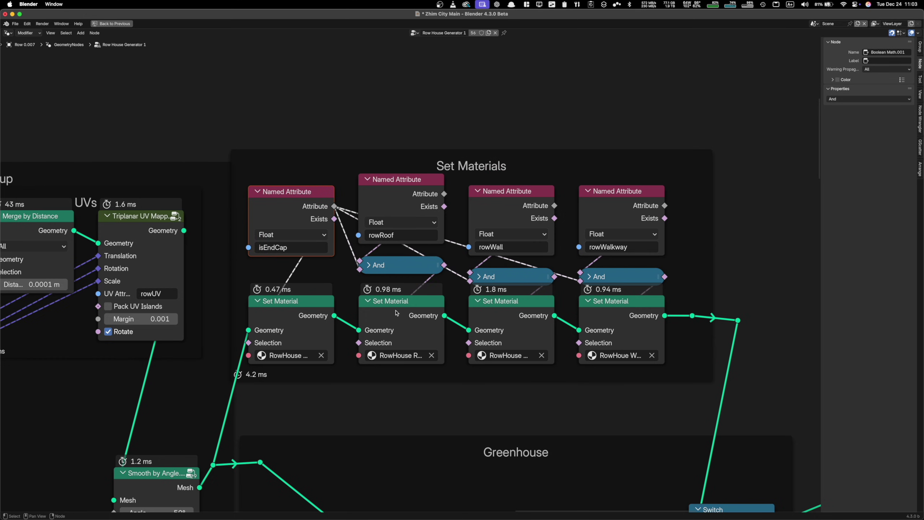
Try moving the RowHouse Roof Procedural Set Material node below the other material nodes, and undo the move
{"action": "left_click_drag", "start_coordinate": [381, 325], "coordinate": [527, 398]}
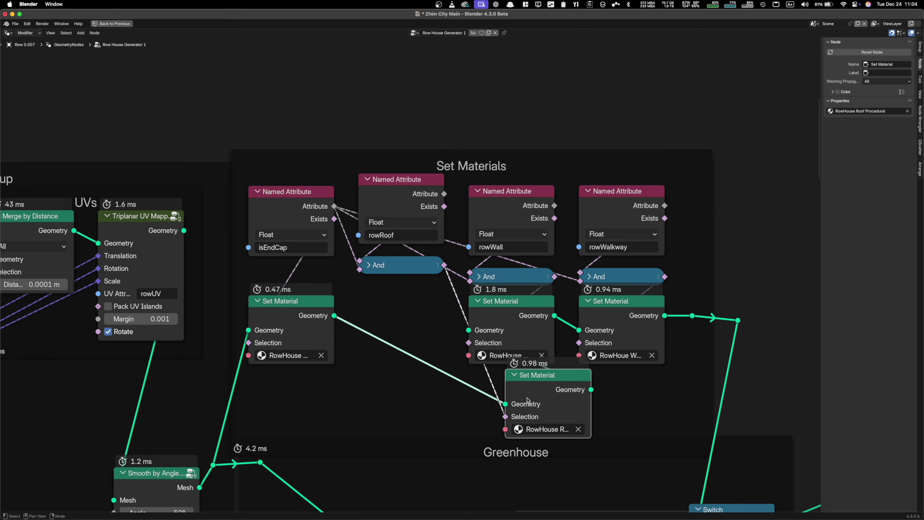
{"action": "key", "text": "super+z"}
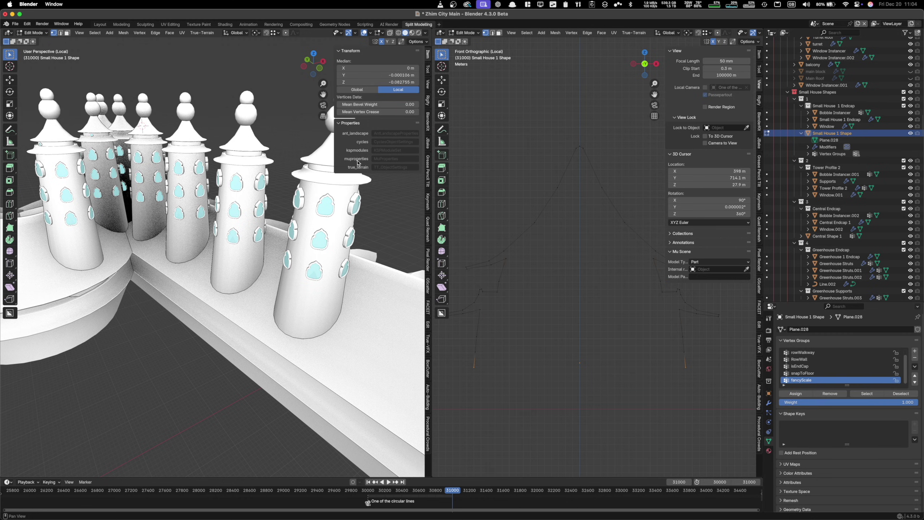
Examine the base of the row house and its supports from ground level
{"action": "scroll", "coordinate": [334, 241], "scroll_direction": "down", "scroll_amount": 5}
{"action": "middle_click_drag", "start_coordinate": [334, 242], "coordinate": [281, 177]}
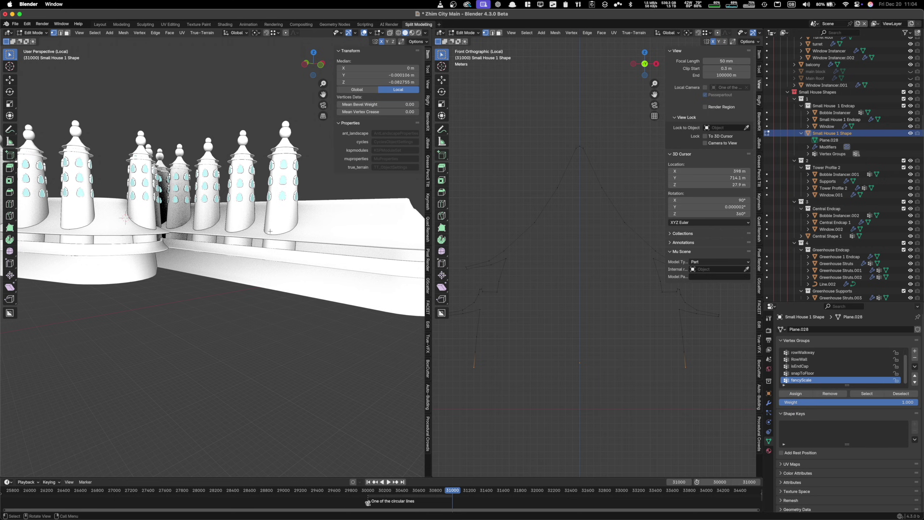
{"action": "middle_click_drag", "start_coordinate": [270, 231], "coordinate": [148, 262]}
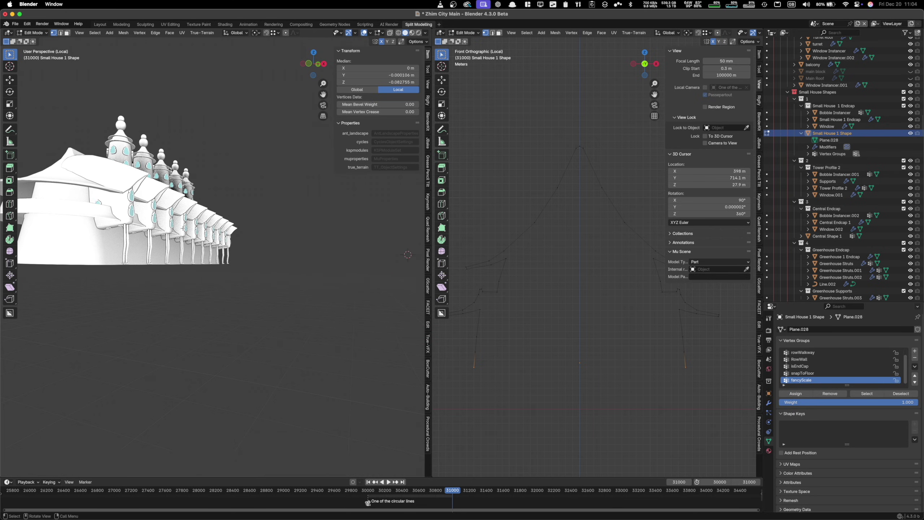
{"action": "middle_click_drag", "start_coordinate": [182, 228], "coordinate": [163, 236]}
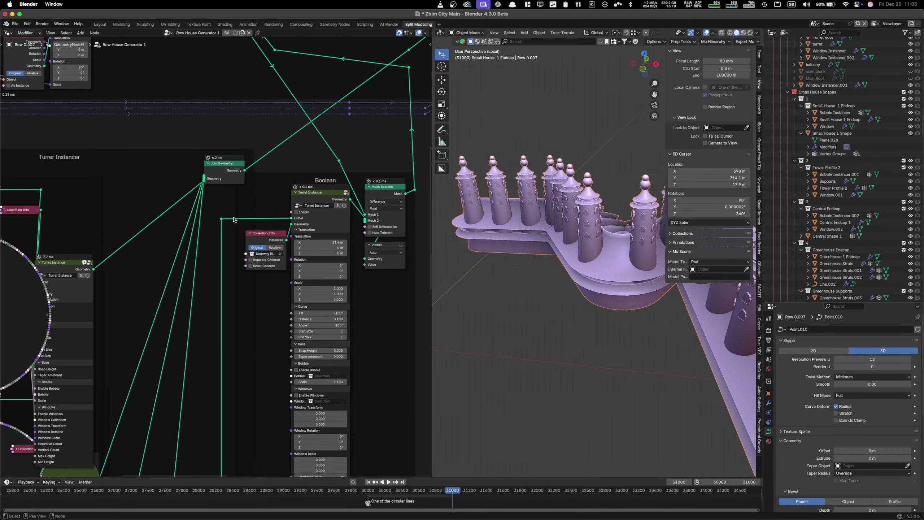
Open the Turret Instancer node group and examine its Snap to Floor, Instance Windows, Taper Bottom and cylinder-generation frames
{"action": "scroll", "coordinate": [63, 255], "scroll_direction": "up", "scroll_amount": 1}
{"action": "middle_click_drag", "start_coordinate": [62, 255], "coordinate": [205, 252]}
{"action": "left_click", "coordinate": [196, 257]}
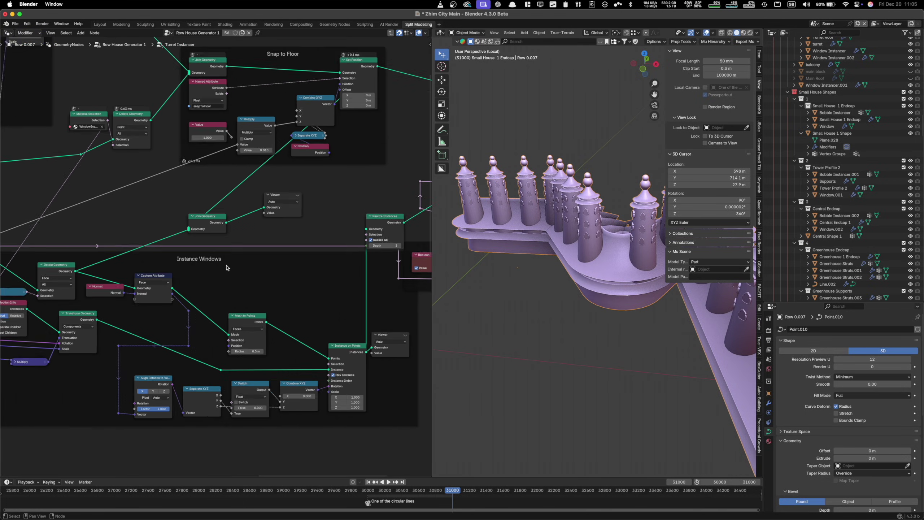
{"action": "scroll", "coordinate": [195, 289], "scroll_direction": "down", "scroll_amount": 5}
{"action": "scroll", "coordinate": [195, 290], "scroll_direction": "up", "scroll_amount": 2}
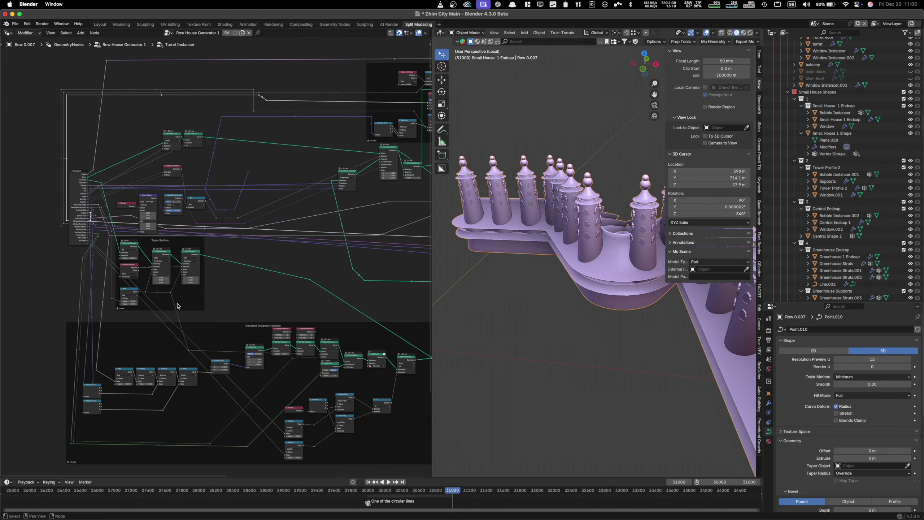
{"action": "middle_click_drag", "start_coordinate": [215, 226], "coordinate": [156, 273]}
{"action": "middle_click_drag", "start_coordinate": [409, 205], "coordinate": [396, 215]}
{"action": "scroll", "coordinate": [396, 216], "scroll_direction": "up", "scroll_amount": 3}
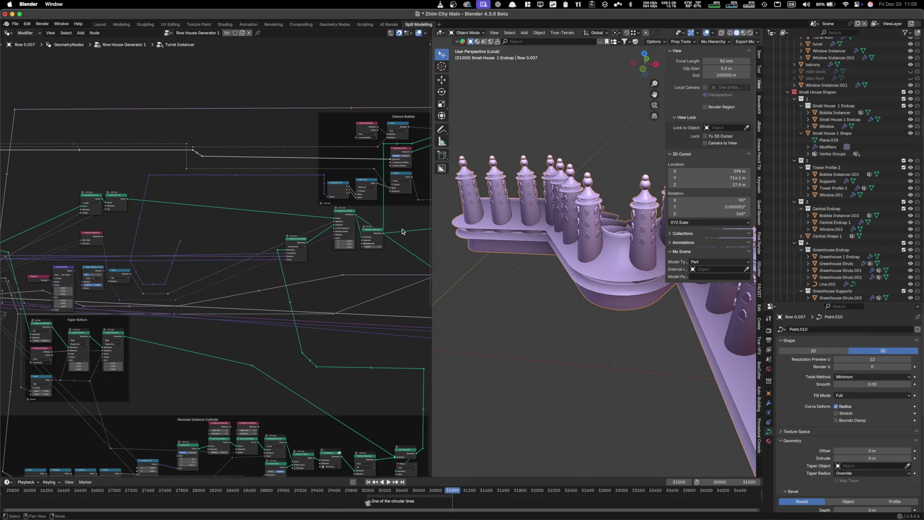
Examine the row house turrets from above together with the Taper Bottom and Generate Instance Cylinder node frames
{"action": "scroll", "coordinate": [215, 255], "scroll_direction": "up", "scroll_amount": 1}
{"action": "middle_click_drag", "start_coordinate": [551, 256], "coordinate": [586, 230]}
{"action": "middle_click_drag", "start_coordinate": [611, 283], "coordinate": [656, 271]}
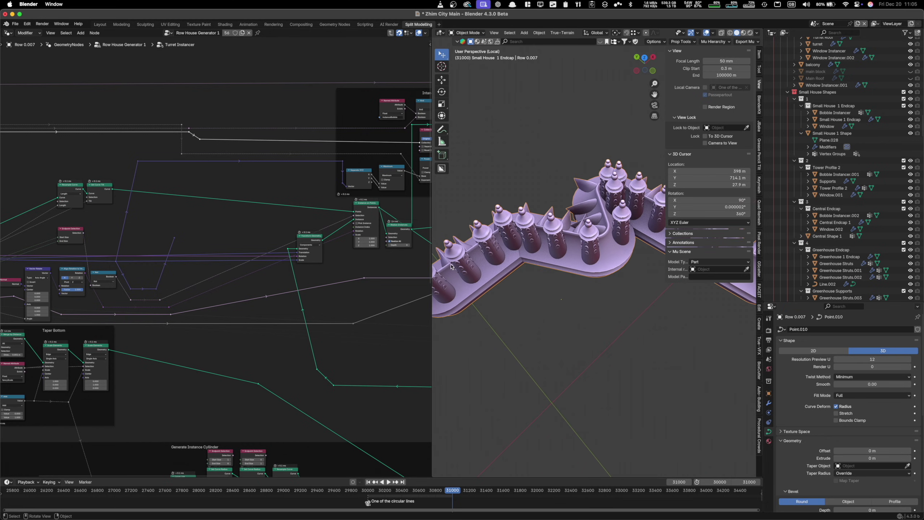
{"action": "middle_click_drag", "start_coordinate": [198, 321], "coordinate": [228, 259]}
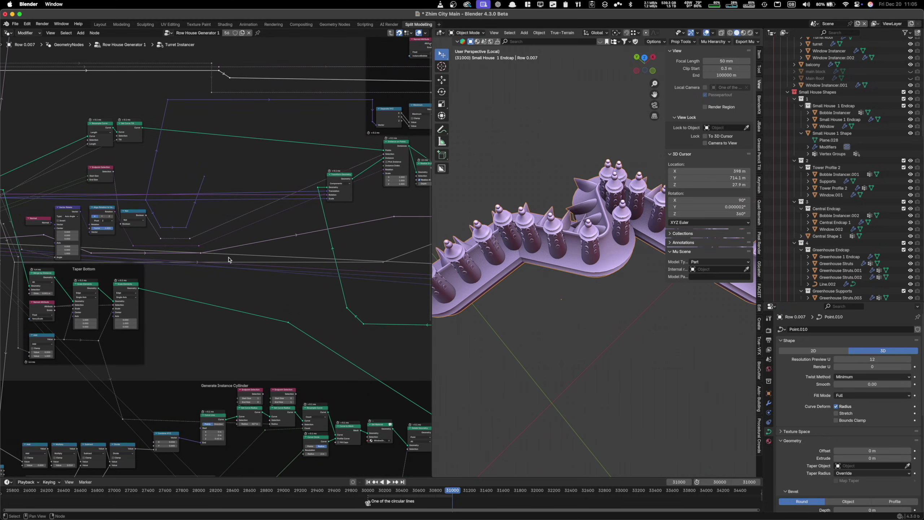
{"action": "middle_click_drag", "start_coordinate": [308, 246], "coordinate": [175, 309]}
{"action": "scroll", "coordinate": [182, 320], "scroll_direction": "down", "scroll_amount": 2}
{"action": "middle_click_drag", "start_coordinate": [222, 437], "coordinate": [276, 250]}
{"action": "middle_click_drag", "start_coordinate": [156, 354], "coordinate": [282, 334]}
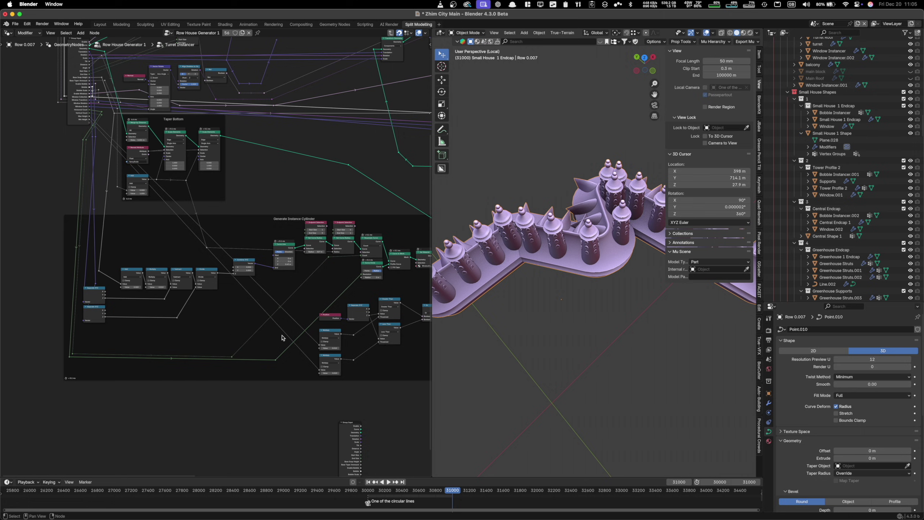
{"action": "scroll", "coordinate": [559, 308], "scroll_direction": "down", "scroll_amount": 1}
Examine the turrets and their windows up close, along with the node chain across the Generate Instance Cylinder frame
{"action": "middle_click_drag", "start_coordinate": [559, 310], "coordinate": [546, 241]}
{"action": "scroll", "coordinate": [545, 237], "scroll_direction": "up", "scroll_amount": 5}
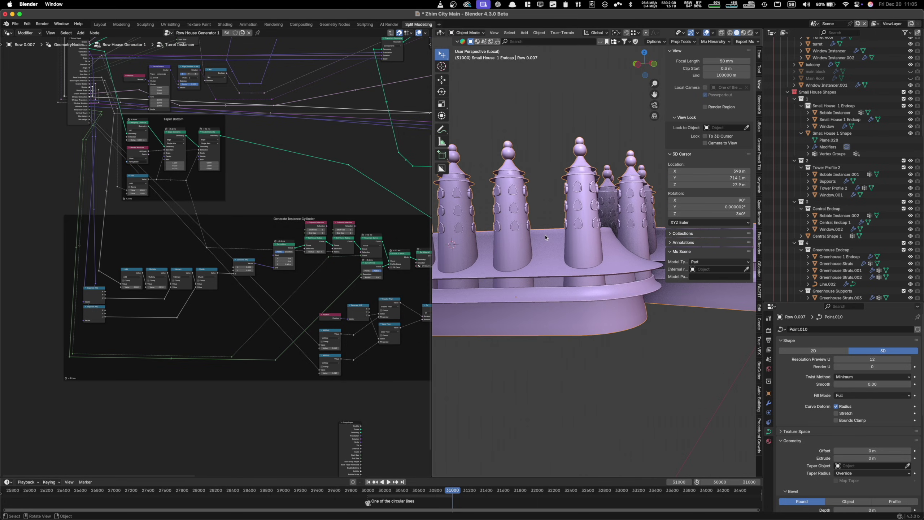
{"action": "middle_click_drag", "start_coordinate": [503, 234], "coordinate": [516, 273]}
{"action": "scroll", "coordinate": [198, 251], "scroll_direction": "up", "scroll_amount": 3}
{"action": "middle_click_drag", "start_coordinate": [154, 265], "coordinate": [239, 239]}
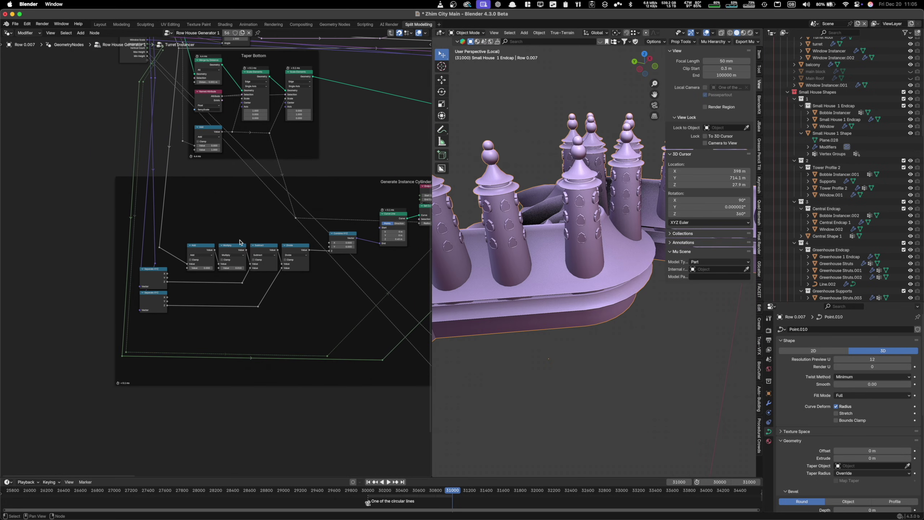
{"action": "middle_click_drag", "start_coordinate": [337, 205], "coordinate": [212, 256]}
{"action": "middle_click_drag", "start_coordinate": [318, 231], "coordinate": [210, 230]}
{"action": "middle_click_drag", "start_coordinate": [358, 232], "coordinate": [325, 240]}
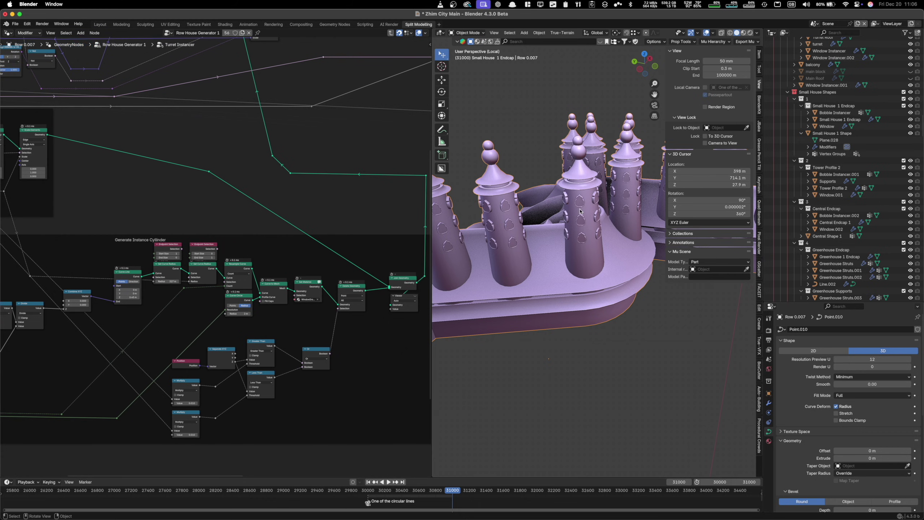
{"action": "middle_click_drag", "start_coordinate": [580, 212], "coordinate": [571, 181]}
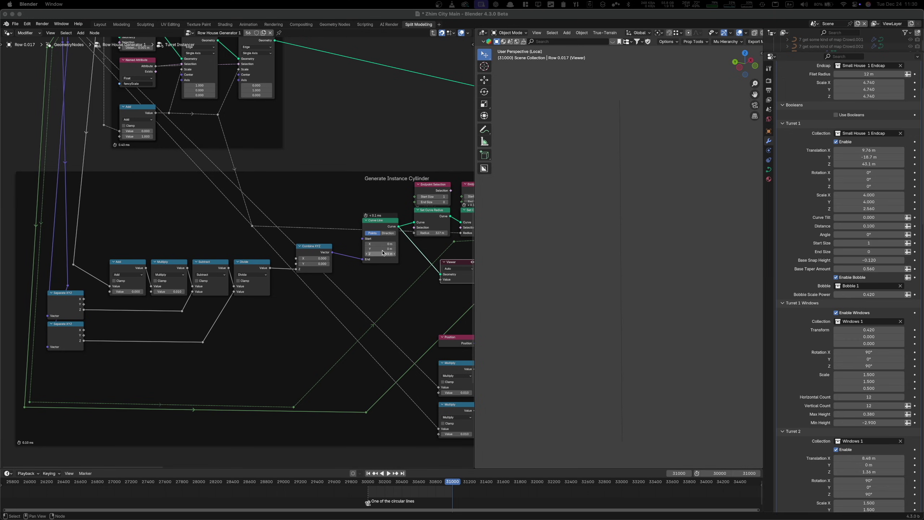
Examine the Curve Line and Set Curve Radius nodes and trace their inputs back to the Group Input node
{"action": "middle_click_drag", "start_coordinate": [383, 253], "coordinate": [296, 283]}
{"action": "scroll", "coordinate": [330, 266], "scroll_direction": "down", "scroll_amount": 2}
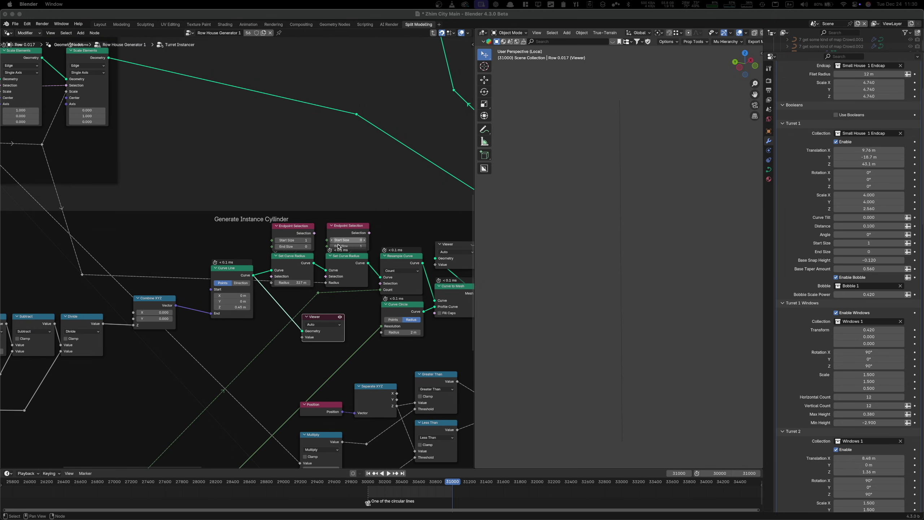
{"action": "scroll", "coordinate": [173, 317], "scroll_direction": "up", "scroll_amount": 4}
{"action": "middle_click_drag", "start_coordinate": [173, 318], "coordinate": [252, 290]}
{"action": "scroll", "coordinate": [295, 285], "scroll_direction": "up", "scroll_amount": 2}
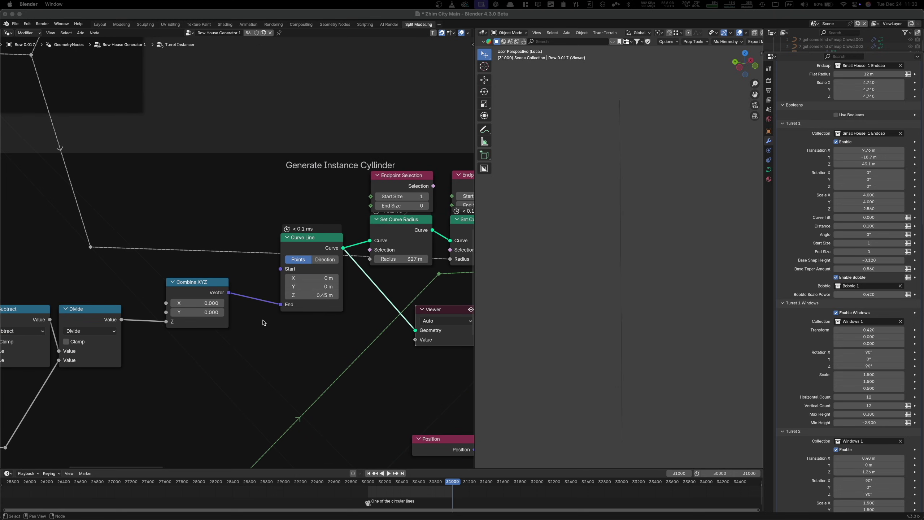
{"action": "scroll", "coordinate": [161, 379], "scroll_direction": "down", "scroll_amount": 2}
{"action": "middle_click_drag", "start_coordinate": [161, 380], "coordinate": [413, 380]}
{"action": "middle_click_drag", "start_coordinate": [142, 235], "coordinate": [207, 298]}
{"action": "scroll", "coordinate": [206, 270], "scroll_direction": "down", "scroll_amount": 4}
{"action": "middle_click_drag", "start_coordinate": [204, 174], "coordinate": [213, 245]}
{"action": "middle_click_drag", "start_coordinate": [178, 97], "coordinate": [197, 196]}
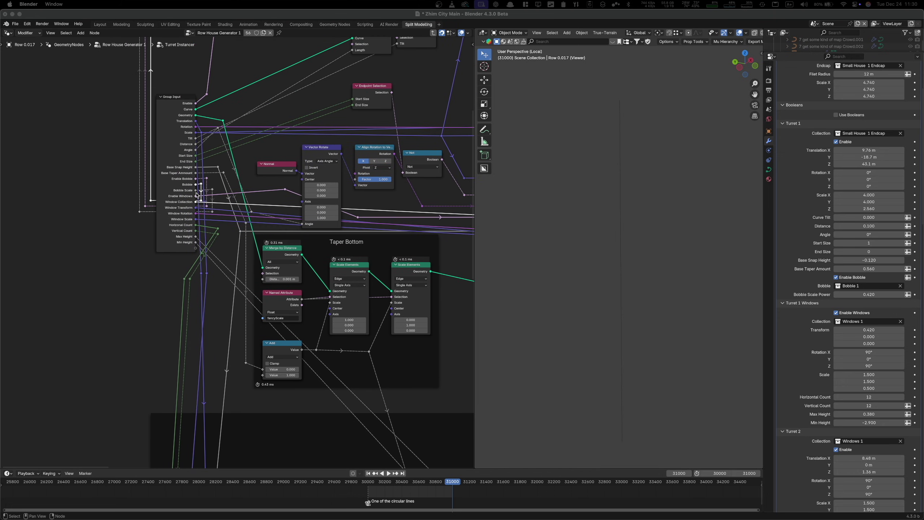
Follow the Group Input links past Taper Bottom to the Separate XYZ and math nodes, ending at the endpoint radius nodes
{"action": "scroll", "coordinate": [196, 170], "scroll_direction": "up", "scroll_amount": 2}
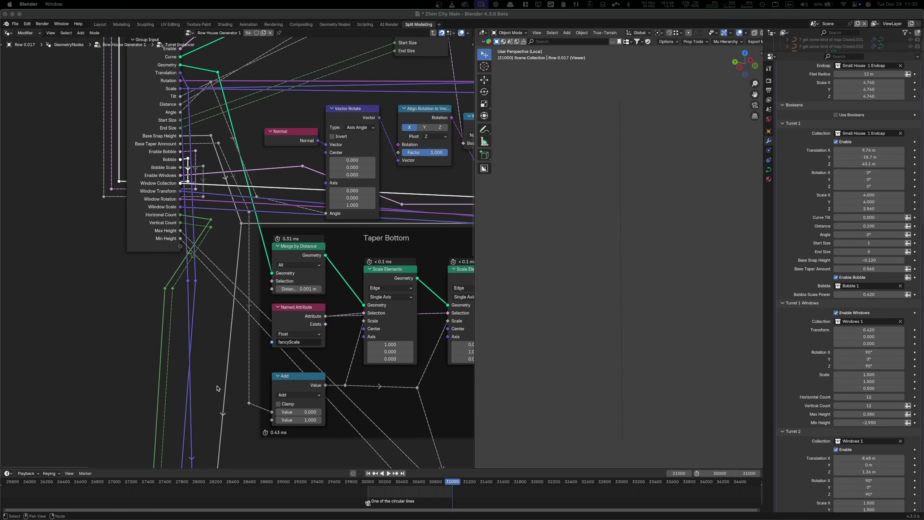
{"action": "middle_click_drag", "start_coordinate": [217, 388], "coordinate": [224, 225]}
{"action": "scroll", "coordinate": [196, 330], "scroll_direction": "down", "scroll_amount": 1}
{"action": "middle_click_drag", "start_coordinate": [196, 330], "coordinate": [212, 426]}
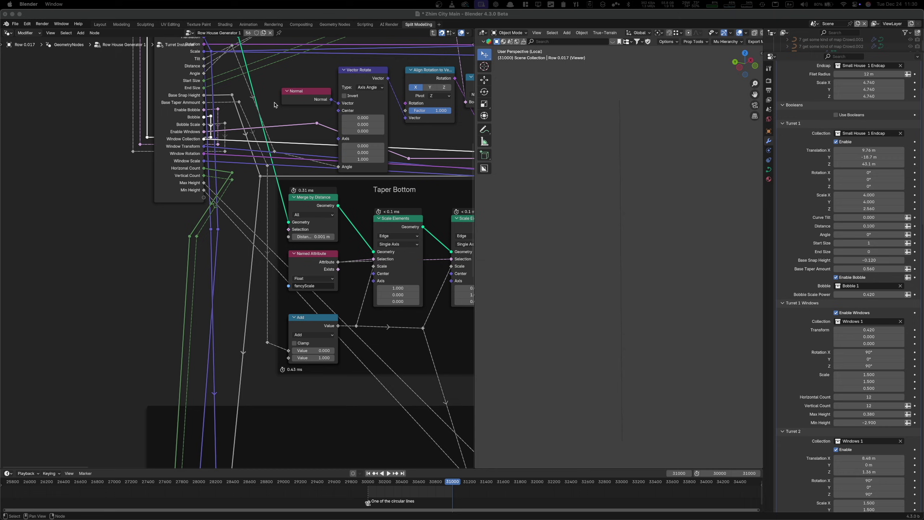
{"action": "scroll", "coordinate": [218, 326], "scroll_direction": "down", "scroll_amount": 7}
{"action": "scroll", "coordinate": [218, 325], "scroll_direction": "right", "scroll_amount": 5}
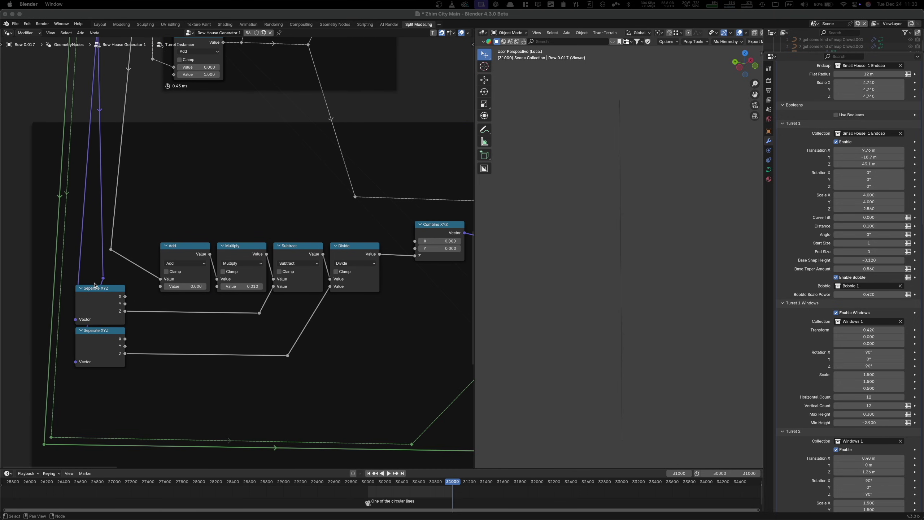
{"action": "scroll", "coordinate": [142, 310], "scroll_direction": "right", "scroll_amount": 7}
{"action": "scroll", "coordinate": [143, 310], "scroll_direction": "up", "scroll_amount": 2}
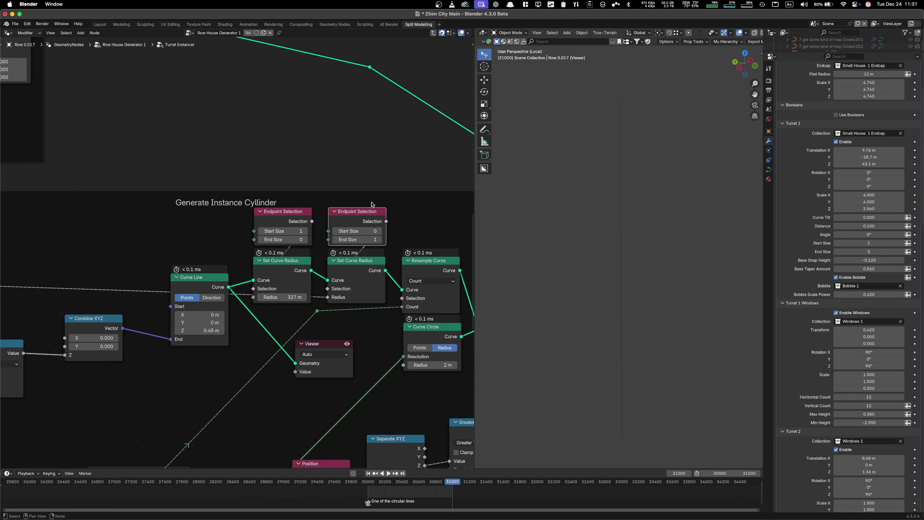
Preview the Curve to Mesh cylinder by enabling its Viewer node, and frame the whole mesh in the viewport
{"action": "middle_click_drag", "start_coordinate": [323, 302], "coordinate": [381, 294]}
{"action": "scroll", "coordinate": [148, 245], "scroll_direction": "down", "scroll_amount": 3}
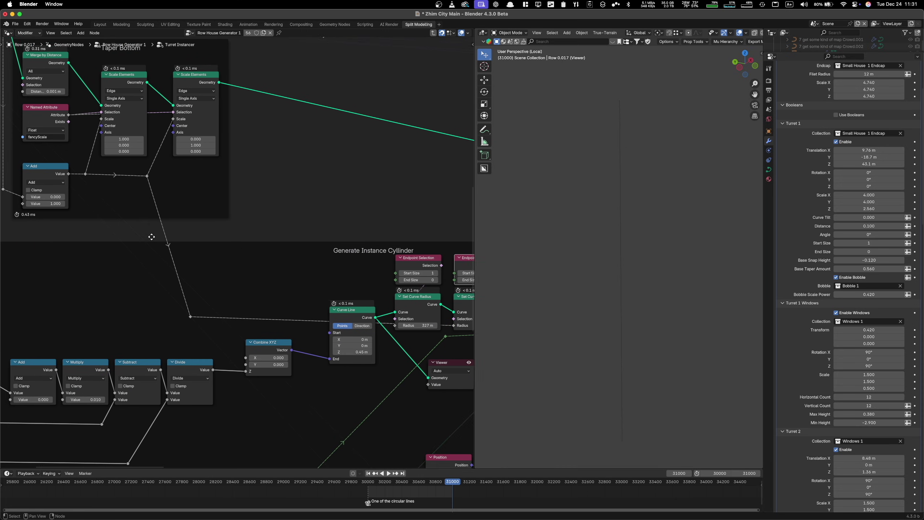
{"action": "middle_click_drag", "start_coordinate": [151, 236], "coordinate": [219, 313]}
{"action": "middle_click_drag", "start_coordinate": [341, 326], "coordinate": [198, 203]}
{"action": "middle_click_drag", "start_coordinate": [433, 396], "coordinate": [192, 323]}
{"action": "scroll", "coordinate": [339, 261], "scroll_direction": "up", "scroll_amount": 2}
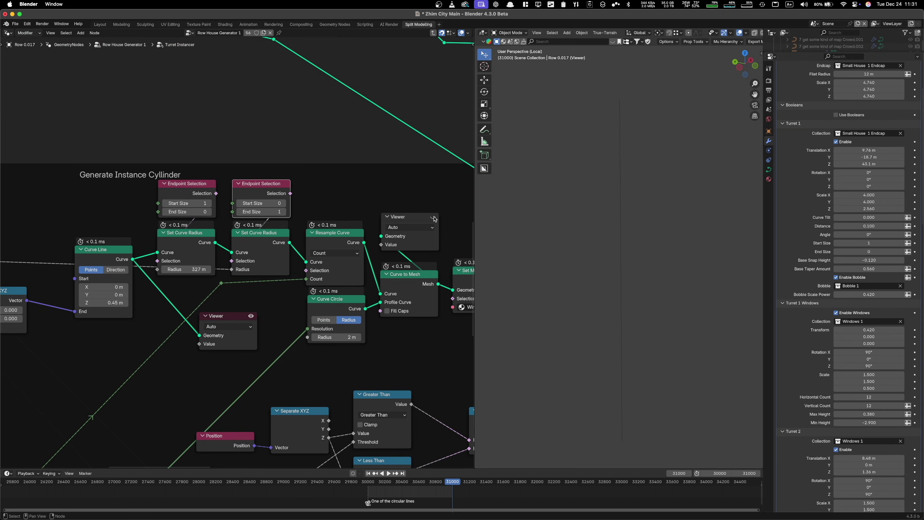
{"action": "left_click", "coordinate": [433, 218]}
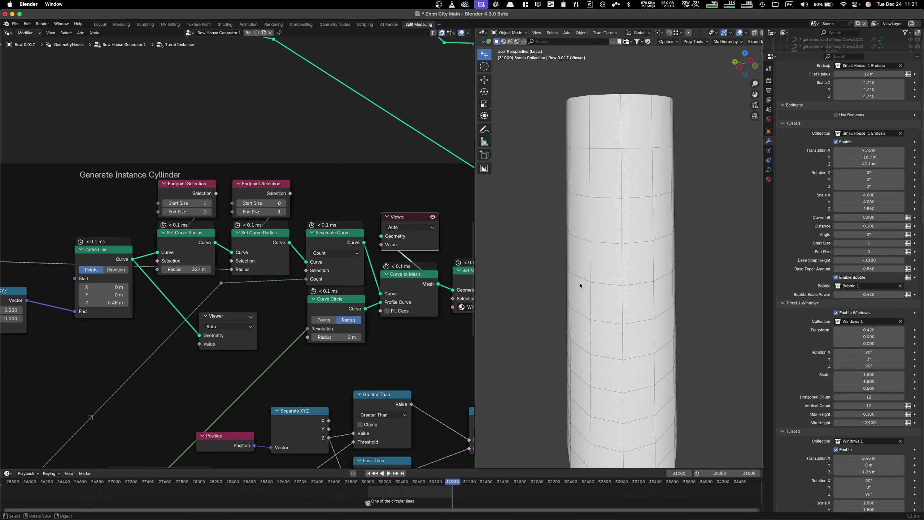
{"action": "key", "text": "KP_Decimal"}
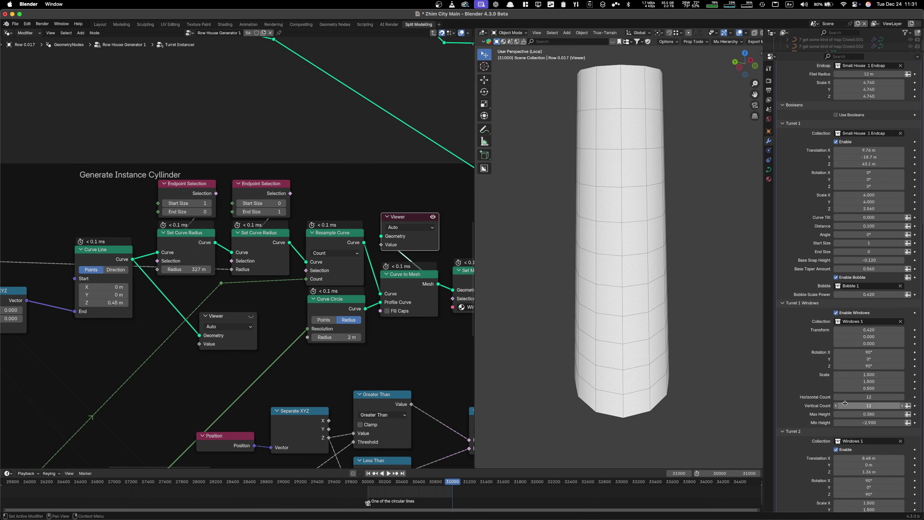
Reduce the Turret 1 Windows Vertical Count to 7, and raise it to 9
{"action": "left_click_drag", "start_coordinate": [835, 407], "coordinate": [802, 406]}
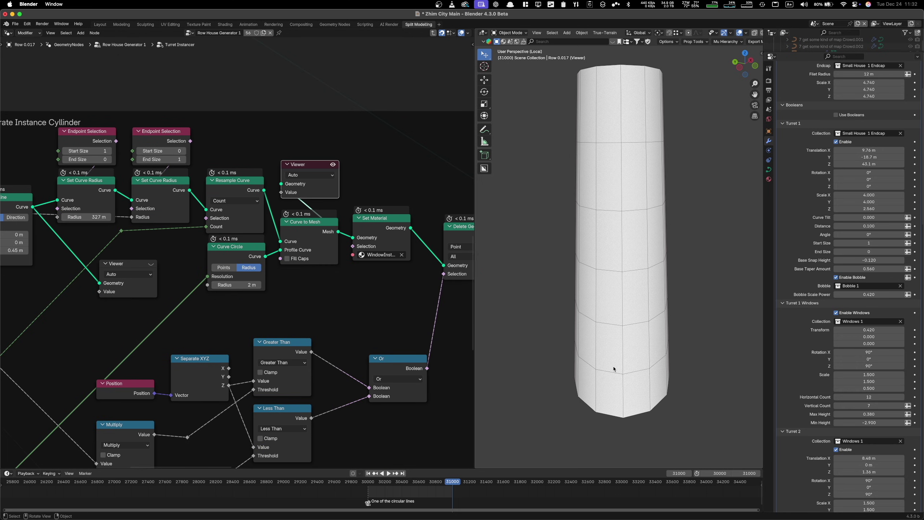
{"action": "left_click", "coordinate": [903, 406]}
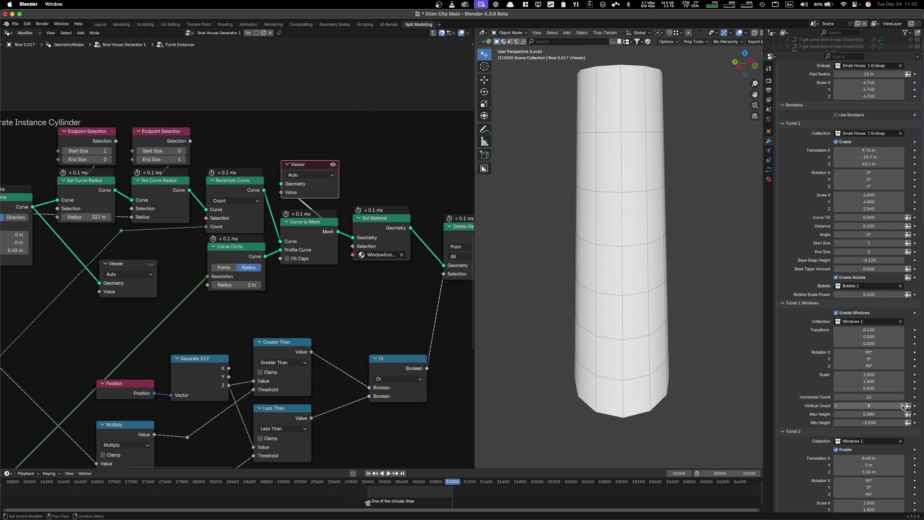
{"action": "left_click", "coordinate": [903, 406]}
{"action": "scroll", "coordinate": [239, 269], "scroll_direction": "down", "scroll_amount": 1}
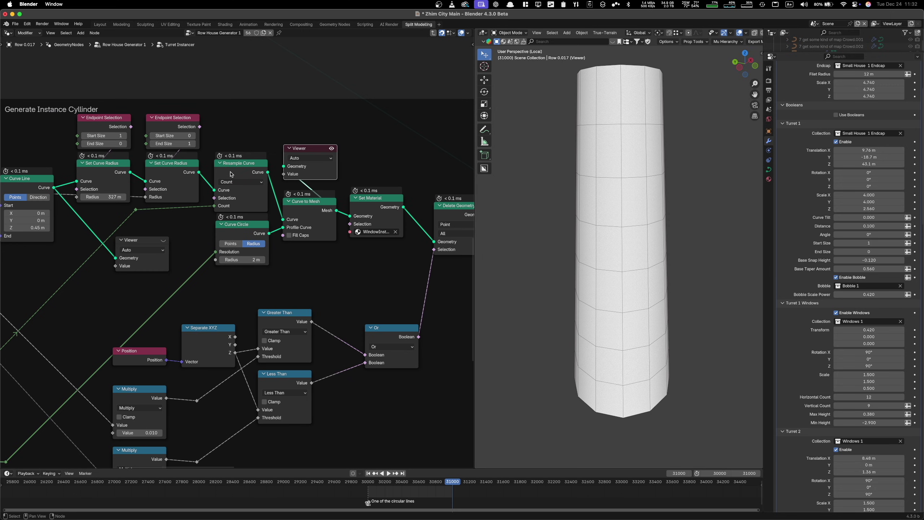
{"action": "middle_click_drag", "start_coordinate": [230, 174], "coordinate": [315, 194]}
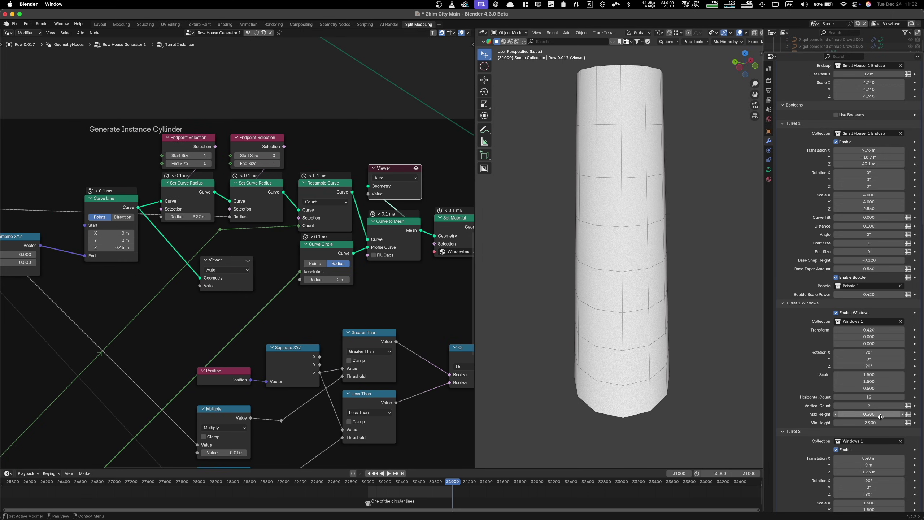
Select the Curve Circle node, reduce the Turret 1 Windows Horizontal Count to 8, and raise it to 10
{"action": "scroll", "coordinate": [254, 255], "scroll_direction": "up", "scroll_amount": 2}
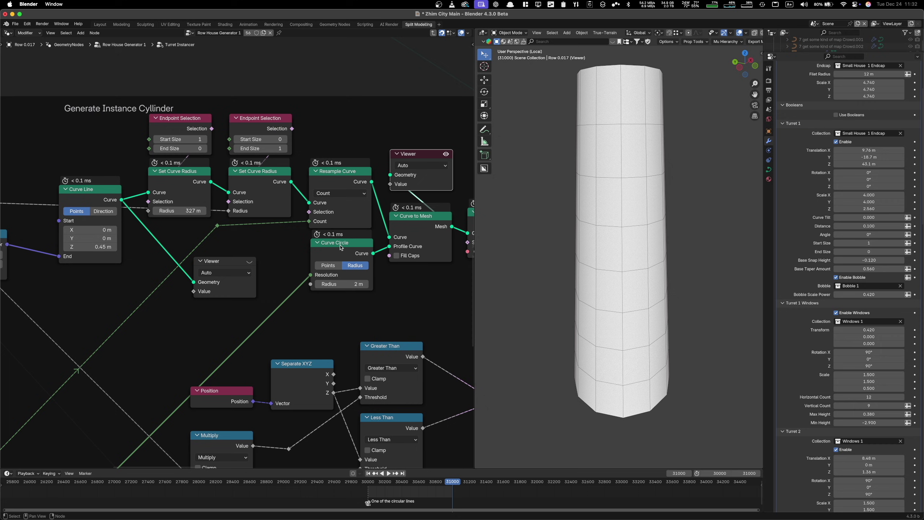
{"action": "left_click_drag", "start_coordinate": [339, 245], "coordinate": [337, 245]}
{"action": "middle_click_drag", "start_coordinate": [423, 232], "coordinate": [345, 244]}
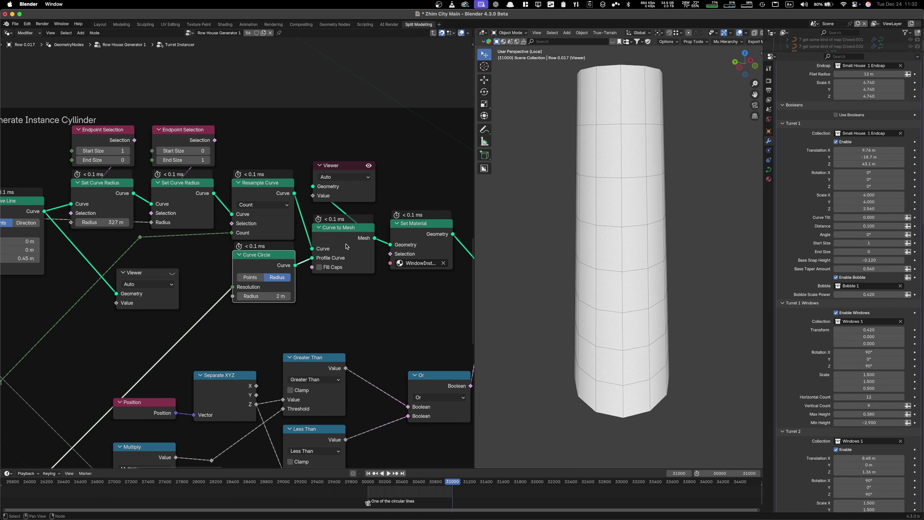
{"action": "left_click", "coordinate": [838, 397]}
{"action": "left_click", "coordinate": [837, 398]}
{"action": "left_click", "coordinate": [837, 397]}
{"action": "left_click", "coordinate": [837, 397]}
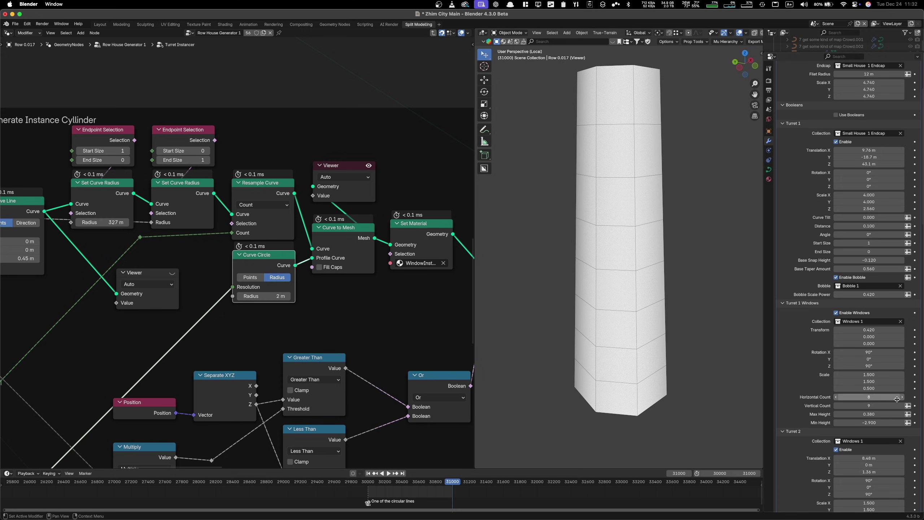
{"action": "left_click", "coordinate": [902, 397]}
{"action": "left_click", "coordinate": [903, 398]}
Examine the Greater Than and Less Than height filter, and preview the trimmed cylinder with the Delete Geometry node's Viewer
{"action": "scroll", "coordinate": [219, 310], "scroll_direction": "right", "scroll_amount": 6}
{"action": "scroll", "coordinate": [219, 309], "scroll_direction": "up", "scroll_amount": 2}
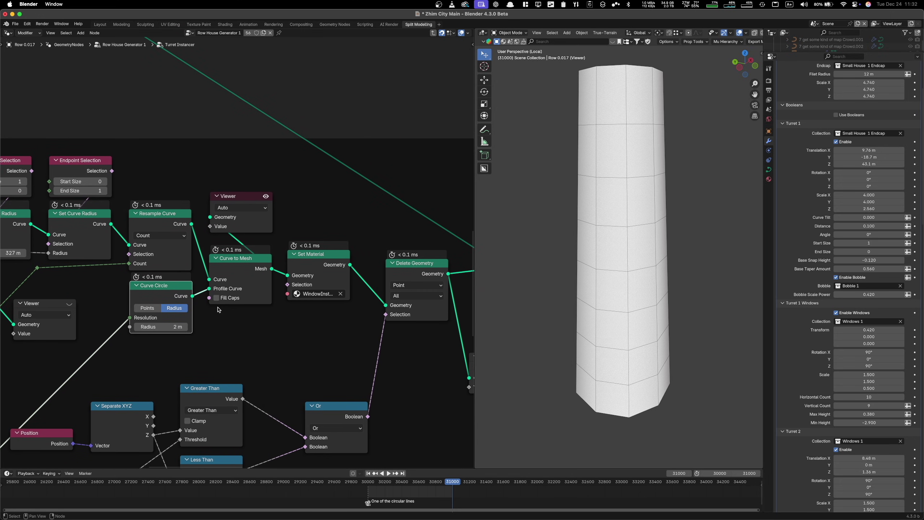
{"action": "scroll", "coordinate": [331, 305], "scroll_direction": "down", "scroll_amount": 5}
{"action": "scroll", "coordinate": [331, 305], "scroll_direction": "right", "scroll_amount": 3}
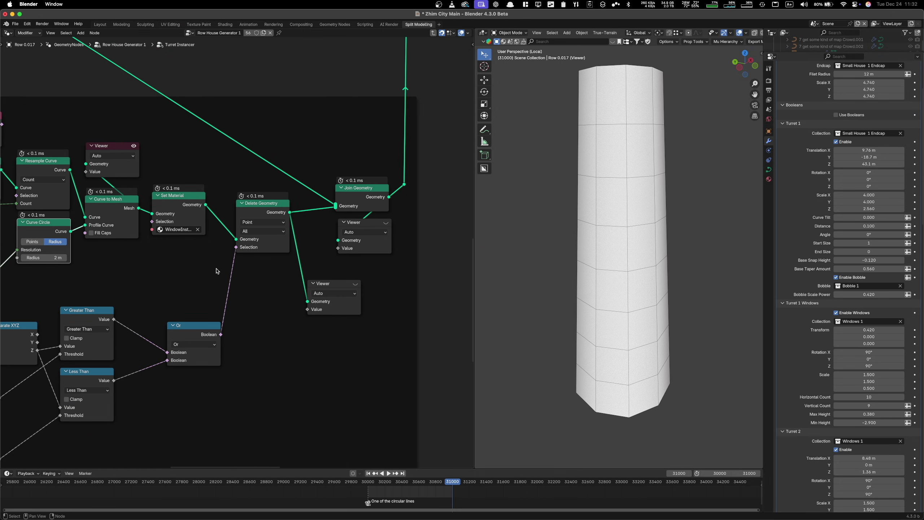
{"action": "scroll", "coordinate": [218, 286], "scroll_direction": "down", "scroll_amount": 4}
{"action": "middle_click_drag", "start_coordinate": [184, 323], "coordinate": [274, 270]}
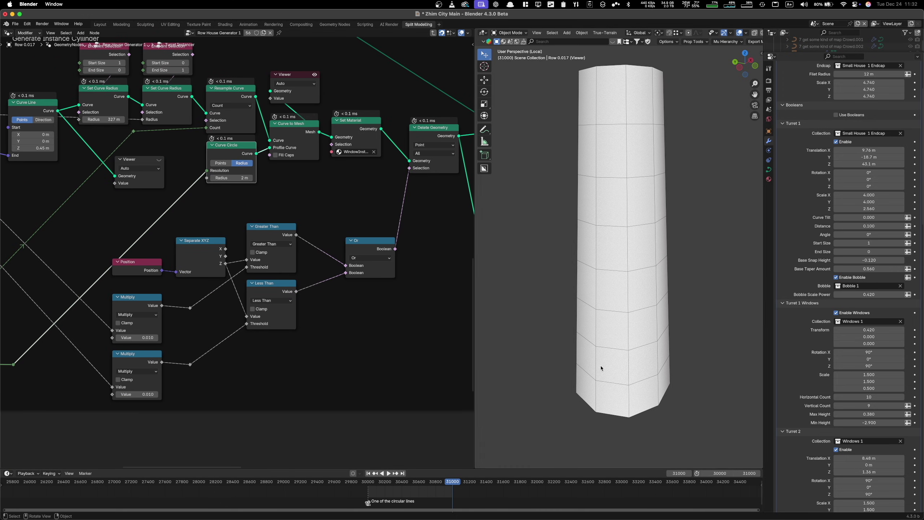
{"action": "left_click", "coordinate": [857, 415]}
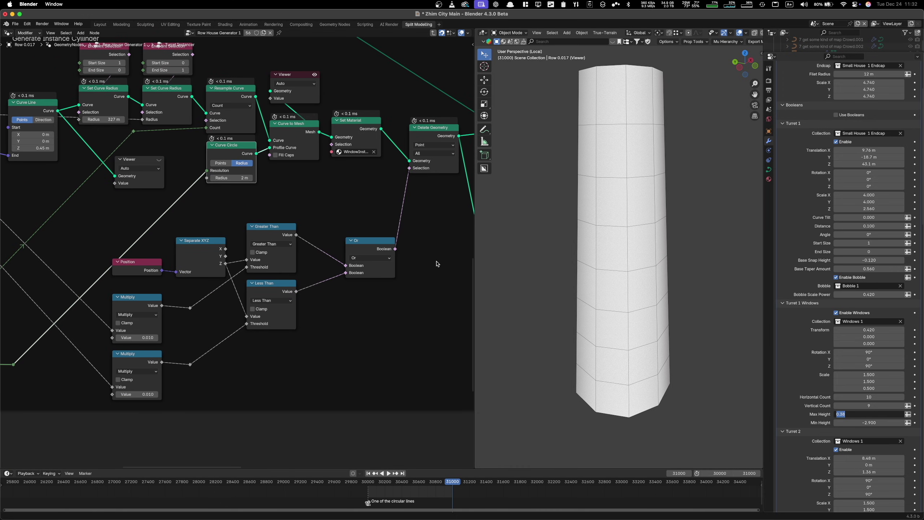
{"action": "key", "text": "Escape"}
{"action": "middle_click_drag", "start_coordinate": [441, 251], "coordinate": [318, 292]}
{"action": "left_click", "coordinate": [397, 245]}
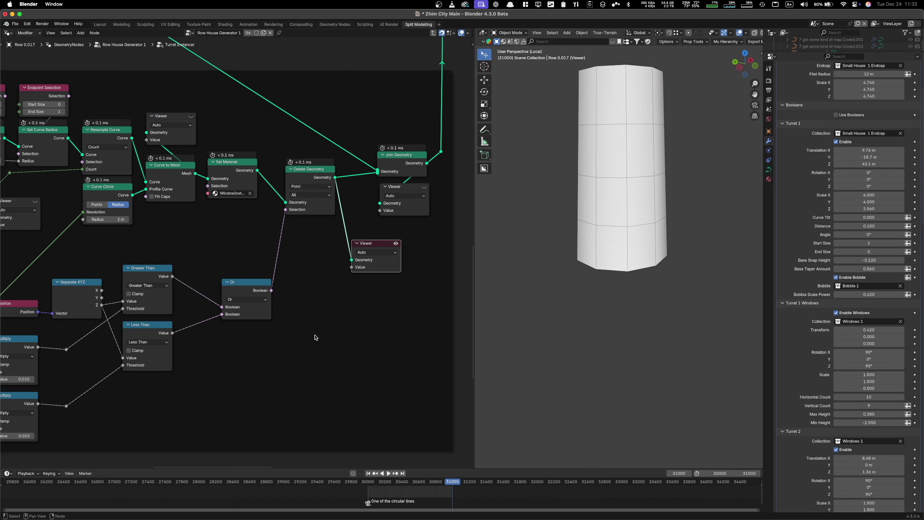
Set the Turret 1 Windows Max Height to -0.160 and Min Height to -3.700
{"action": "middle_click_drag", "start_coordinate": [117, 281], "coordinate": [172, 270]}
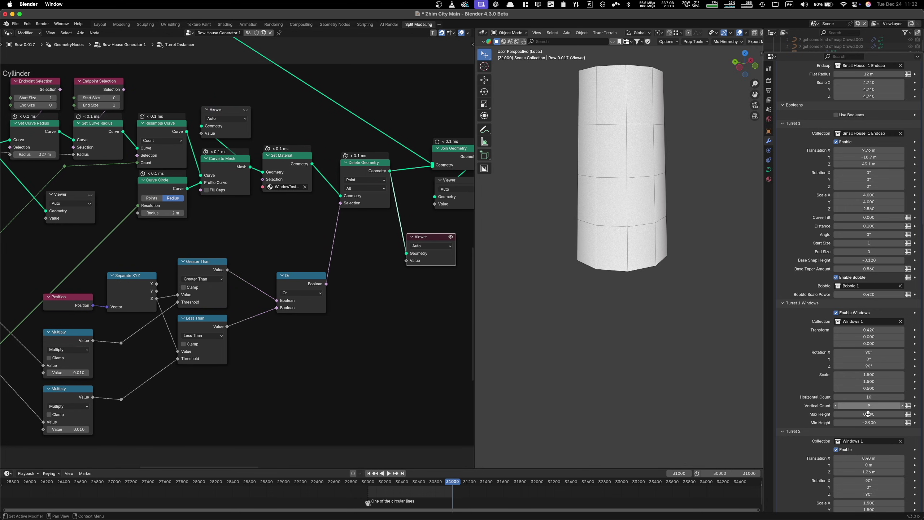
{"action": "left_click_drag", "start_coordinate": [868, 414], "coordinate": [847, 414]}
{"action": "left_click_drag", "start_coordinate": [868, 423], "coordinate": [839, 422]}
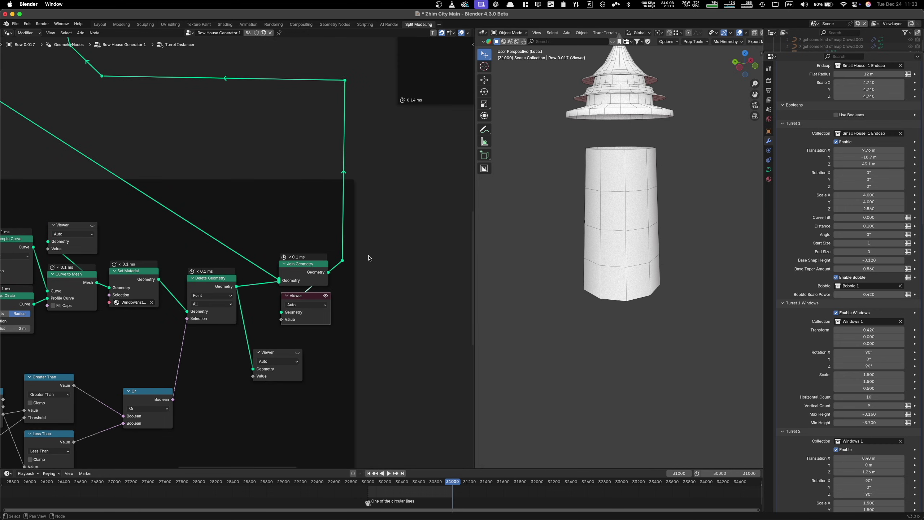
Examine the Join Geometry preview of the tiered turret roof and the window cylinder from different angles
{"action": "scroll", "coordinate": [370, 258], "scroll_direction": "up", "scroll_amount": 1}
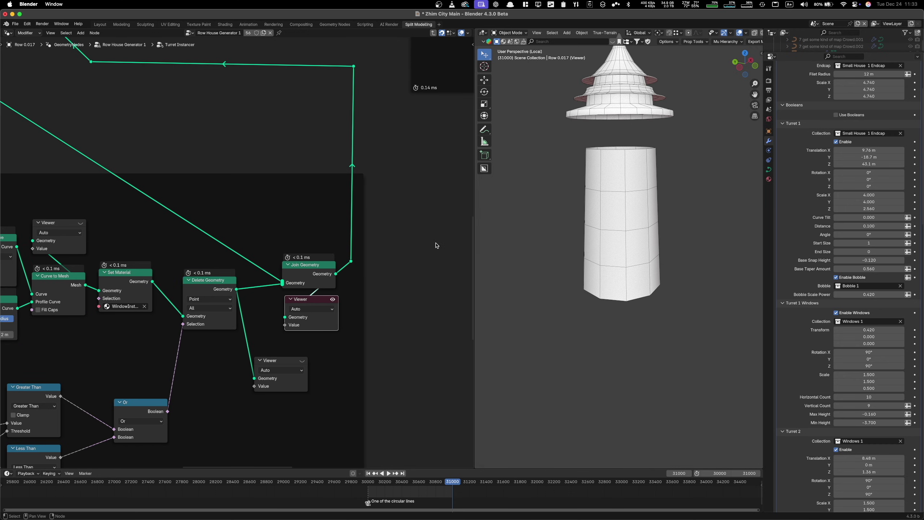
{"action": "middle_click_drag", "start_coordinate": [614, 306], "coordinate": [617, 214]}
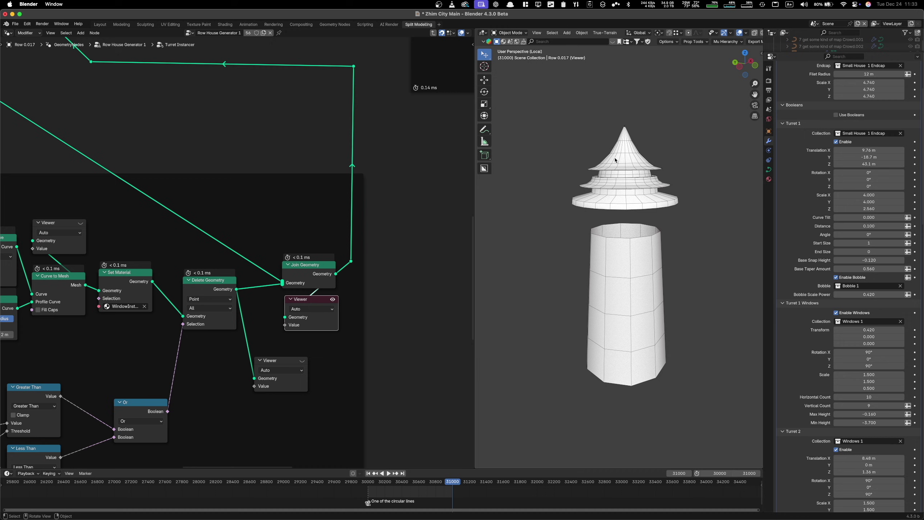
{"action": "scroll", "coordinate": [608, 162], "scroll_direction": "up", "scroll_amount": 3}
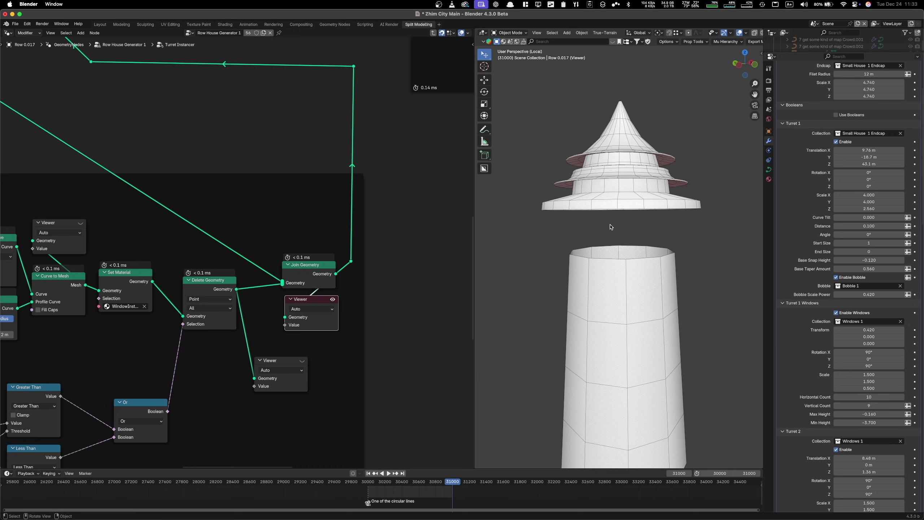
Examine the flat Boulevards base segment mesh in Edit Mode from different angles and at close range
{"action": "scroll", "coordinate": [612, 209], "scroll_direction": "down", "scroll_amount": 3}
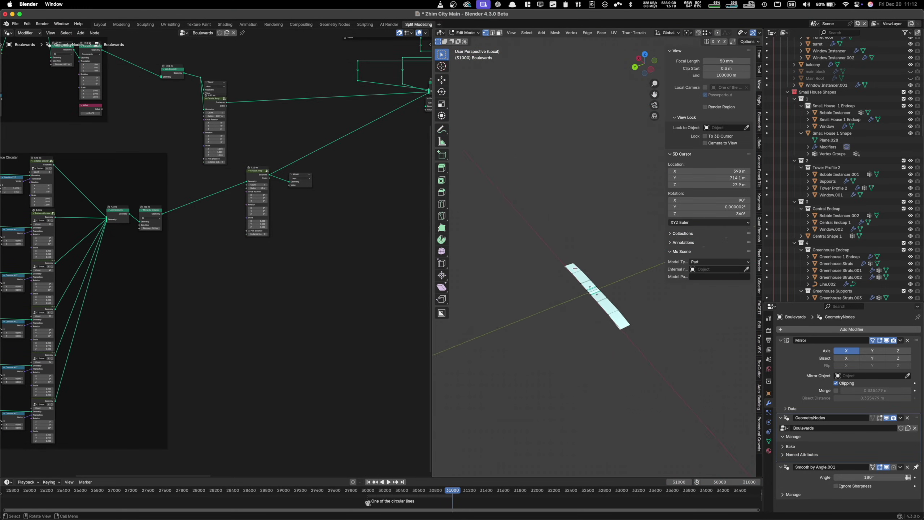
{"action": "scroll", "coordinate": [575, 268], "scroll_direction": "left", "scroll_amount": 10}
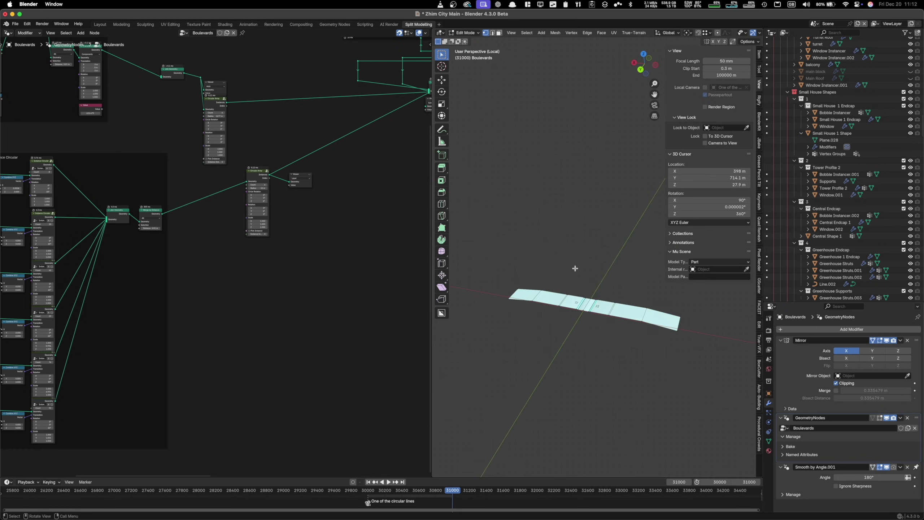
{"action": "scroll", "coordinate": [575, 268], "scroll_direction": "up", "scroll_amount": 6}
{"action": "scroll", "coordinate": [575, 269], "scroll_direction": "left", "scroll_amount": 3}
{"action": "scroll", "coordinate": [575, 269], "scroll_direction": "up", "scroll_amount": 5}
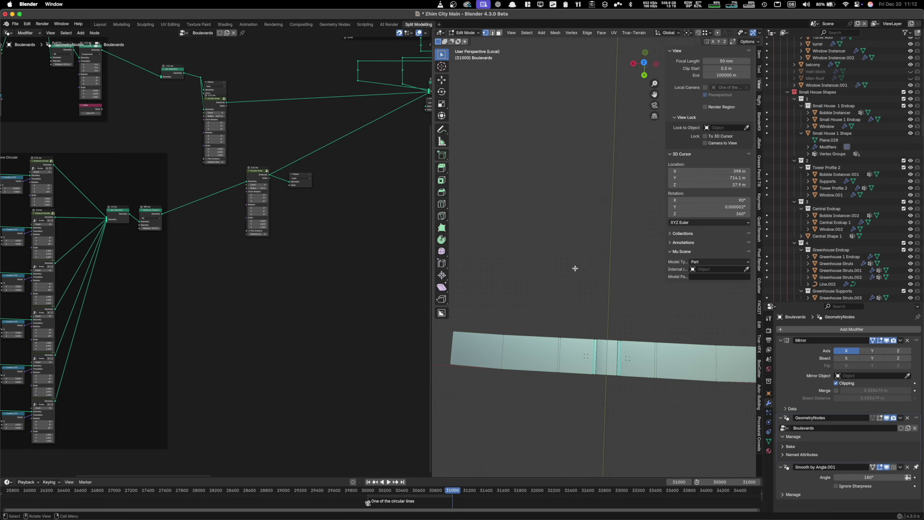
{"action": "scroll", "coordinate": [574, 268], "scroll_direction": "down", "scroll_amount": 6}
{"action": "scroll", "coordinate": [574, 268], "scroll_direction": "up", "scroll_amount": 4}
{"action": "scroll", "coordinate": [573, 328], "scroll_direction": "up", "scroll_amount": 10}
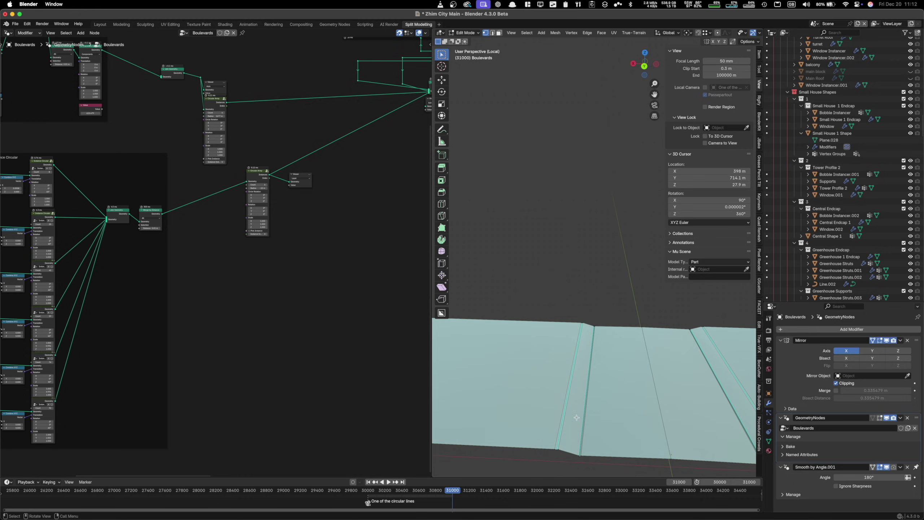
{"action": "scroll", "coordinate": [579, 419], "scroll_direction": "down", "scroll_amount": 8}
{"action": "scroll", "coordinate": [582, 419], "scroll_direction": "up", "scroll_amount": 6}
{"action": "scroll", "coordinate": [557, 410], "scroll_direction": "down", "scroll_amount": 8}
{"action": "scroll", "coordinate": [555, 395], "scroll_direction": "down", "scroll_amount": 4}
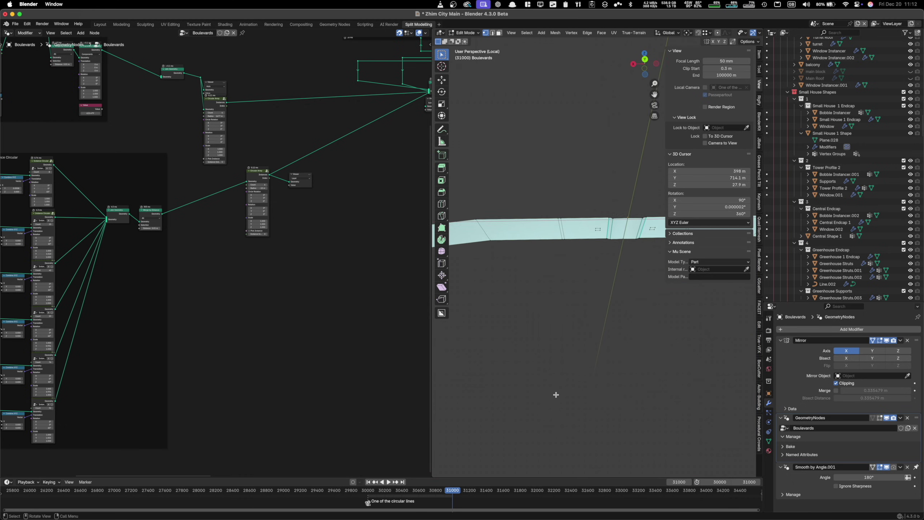
{"action": "scroll", "coordinate": [555, 394], "scroll_direction": "down", "scroll_amount": 2}
{"action": "scroll", "coordinate": [554, 272], "scroll_direction": "up", "scroll_amount": 9}
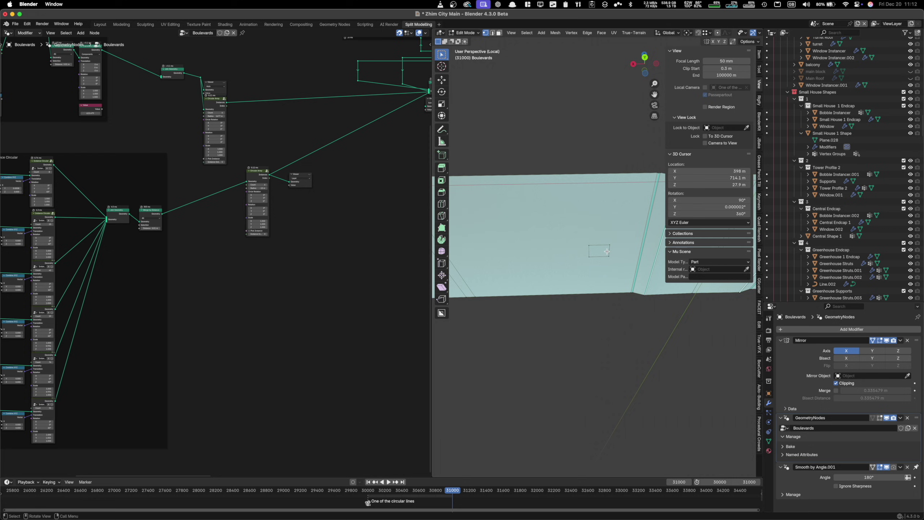
{"action": "middle_click_drag", "start_coordinate": [604, 253], "coordinate": [567, 314]}
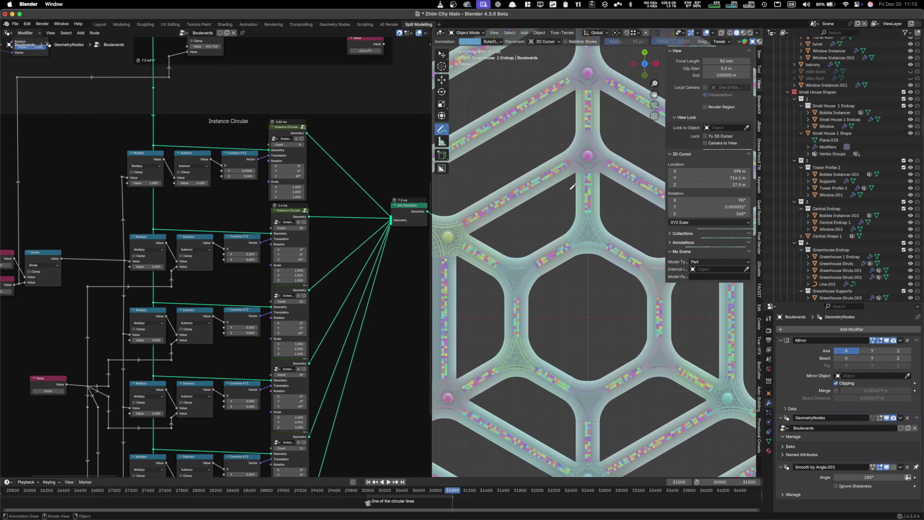
Examine the hexagonal boulevard network from above, including its intersections, turrets and rows of street trees
{"action": "scroll", "coordinate": [568, 189], "scroll_direction": "up", "scroll_amount": 5}
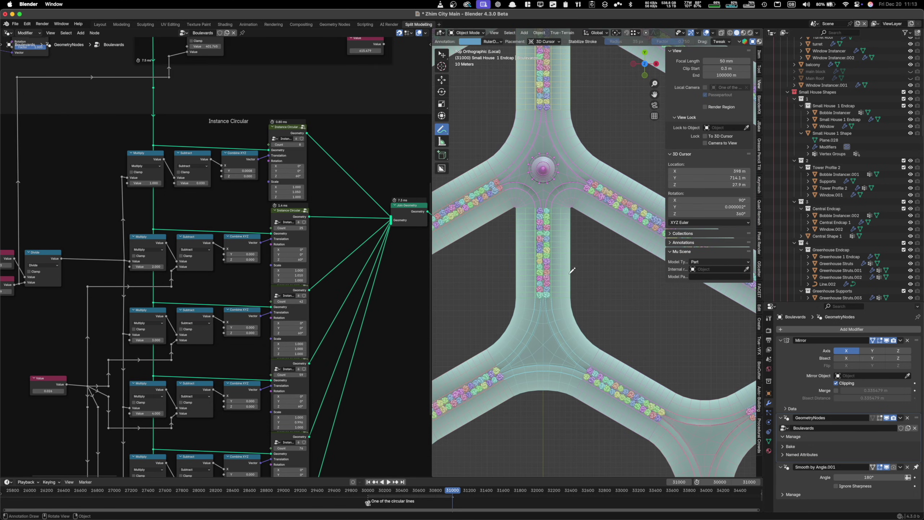
{"action": "scroll", "coordinate": [571, 271], "scroll_direction": "up", "scroll_amount": 1}
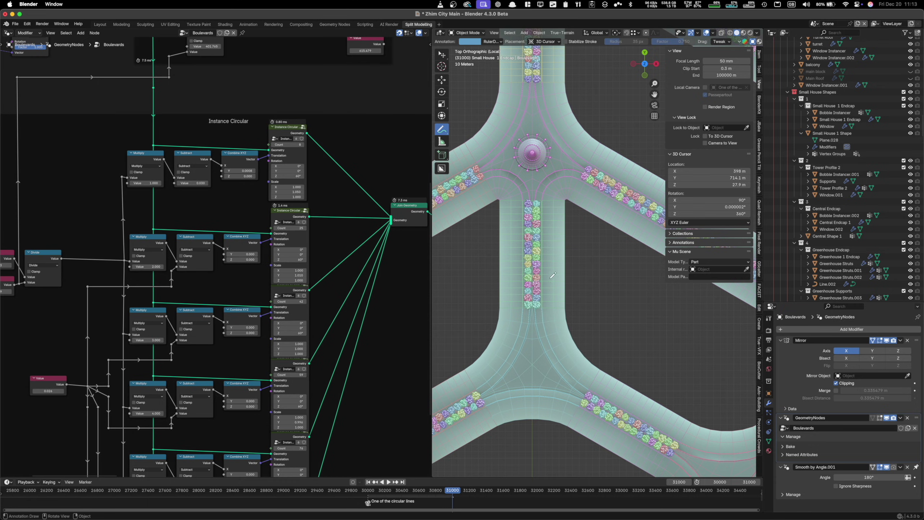
{"action": "scroll", "coordinate": [550, 231], "scroll_direction": "down", "scroll_amount": 4}
{"action": "middle_click_drag", "start_coordinate": [550, 232], "coordinate": [567, 313], "text": "shift"}
{"action": "scroll", "coordinate": [557, 315], "scroll_direction": "up", "scroll_amount": 2}
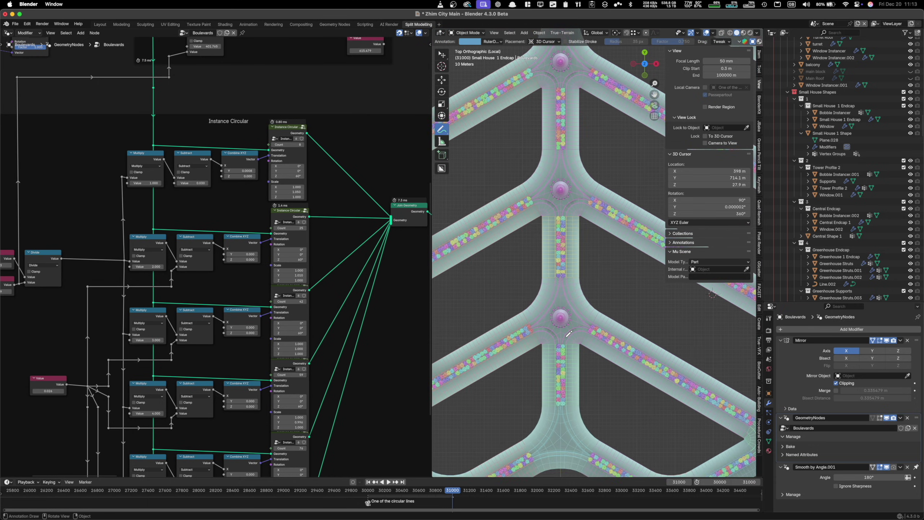
{"action": "scroll", "coordinate": [585, 253], "scroll_direction": "up", "scroll_amount": 2}
{"action": "scroll", "coordinate": [207, 284], "scroll_direction": "down", "scroll_amount": 8}
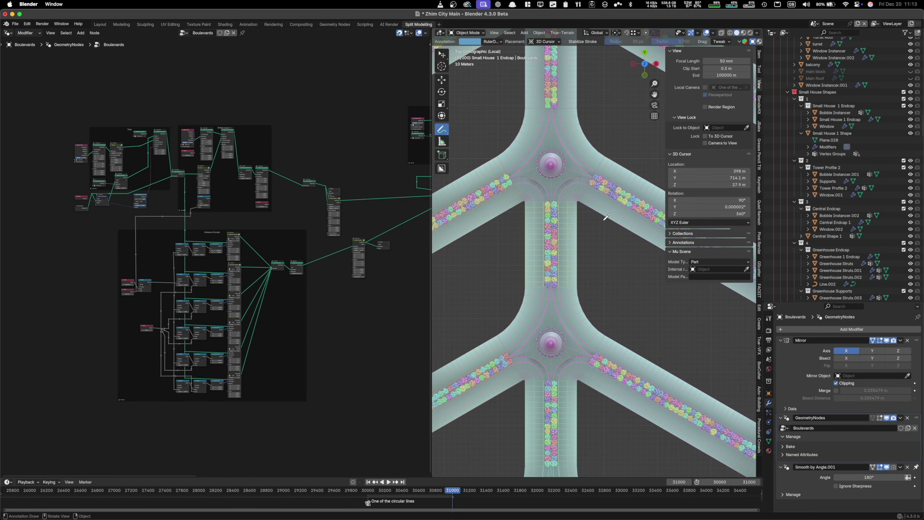
{"action": "scroll", "coordinate": [551, 299], "scroll_direction": "up", "scroll_amount": 1}
{"action": "middle_click_drag", "start_coordinate": [551, 300], "coordinate": [542, 210], "text": "shift"}
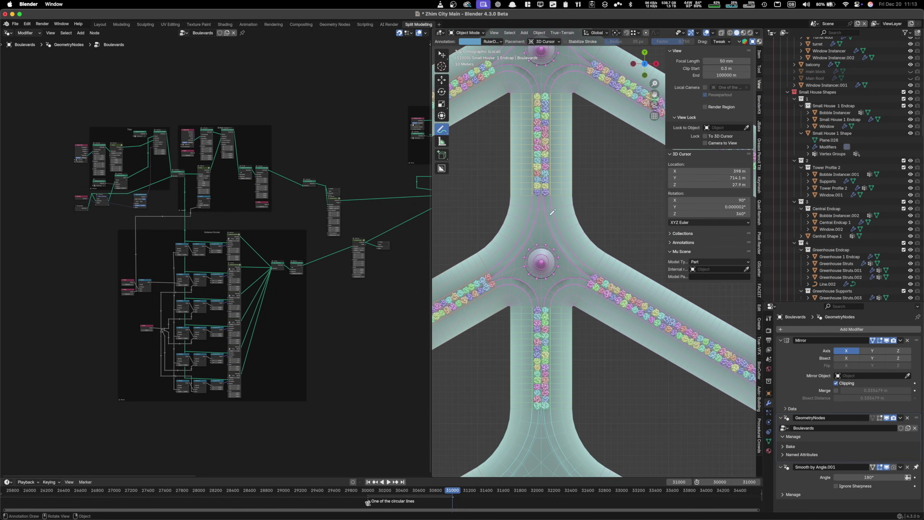
{"action": "scroll", "coordinate": [553, 213], "scroll_direction": "down", "scroll_amount": 2}
{"action": "middle_click_drag", "start_coordinate": [568, 166], "coordinate": [571, 203], "text": "shift"}
{"action": "scroll", "coordinate": [571, 203], "scroll_direction": "down", "scroll_amount": 2}
{"action": "middle_click_drag", "start_coordinate": [532, 95], "coordinate": [541, 161], "text": "shift"}
{"action": "scroll", "coordinate": [546, 182], "scroll_direction": "down", "scroll_amount": 2}
{"action": "middle_click_drag", "start_coordinate": [554, 320], "coordinate": [592, 235], "text": "shift"}
{"action": "scroll", "coordinate": [592, 235], "scroll_direction": "up", "scroll_amount": 1}
{"action": "middle_click_drag", "start_coordinate": [530, 201], "coordinate": [564, 243], "text": "shift"}
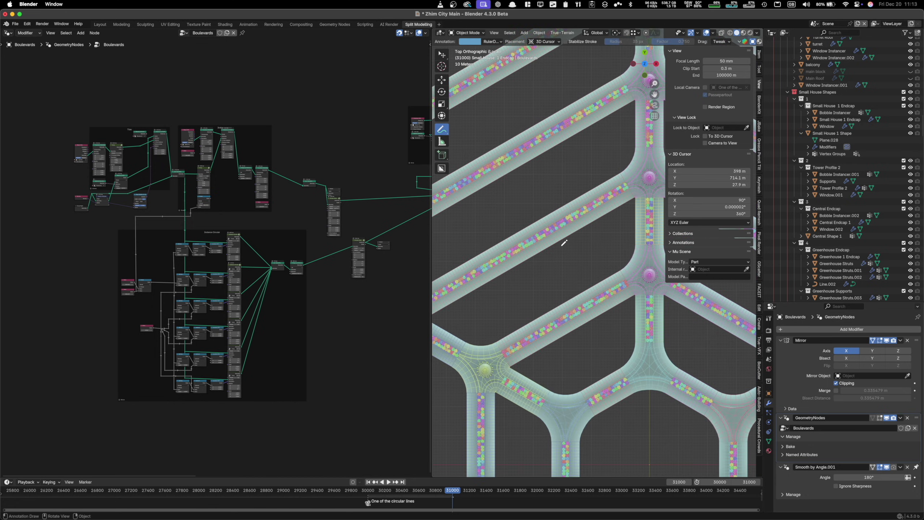
{"action": "scroll", "coordinate": [564, 242], "scroll_direction": "up", "scroll_amount": 1}
Reduce the Count on the first Instance Circular node and inspect the innermost boulevard ring
{"action": "scroll", "coordinate": [218, 269], "scroll_direction": "up", "scroll_amount": 6}
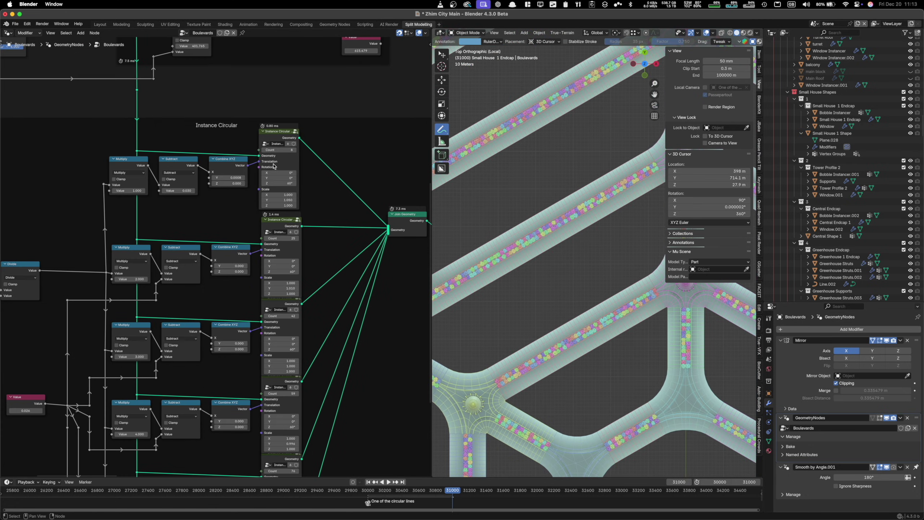
{"action": "scroll", "coordinate": [547, 219], "scroll_direction": "down", "scroll_amount": 7}
{"action": "scroll", "coordinate": [548, 219], "scroll_direction": "up", "scroll_amount": 7}
{"action": "scroll", "coordinate": [253, 236], "scroll_direction": "up", "scroll_amount": 1}
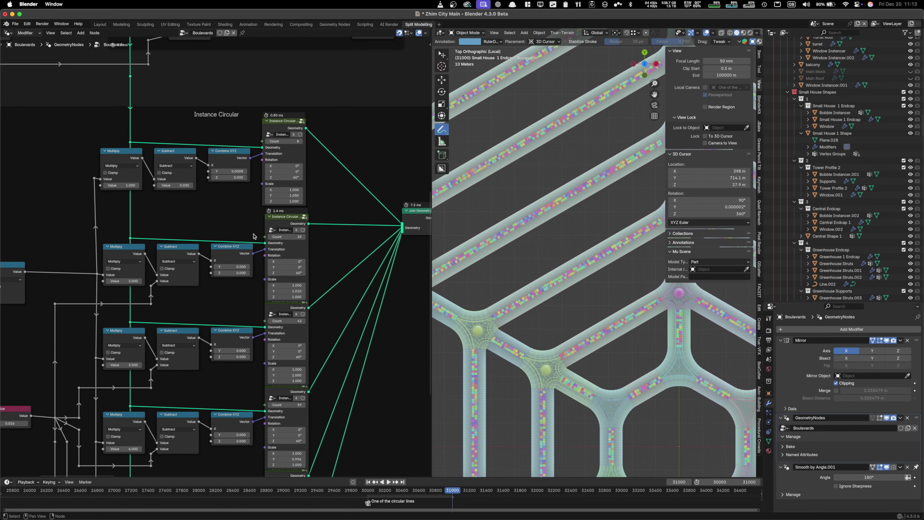
{"action": "left_click_drag", "start_coordinate": [284, 142], "coordinate": [274, 141]}
{"action": "scroll", "coordinate": [597, 218], "scroll_direction": "down", "scroll_amount": 2}
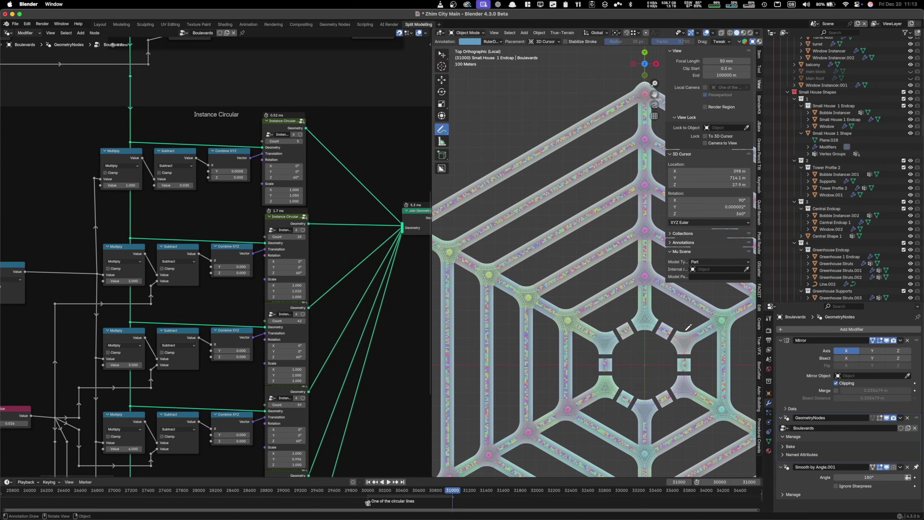
{"action": "scroll", "coordinate": [638, 323], "scroll_direction": "up", "scroll_amount": 1}
{"action": "scroll", "coordinate": [638, 322], "scroll_direction": "up", "scroll_amount": 7}
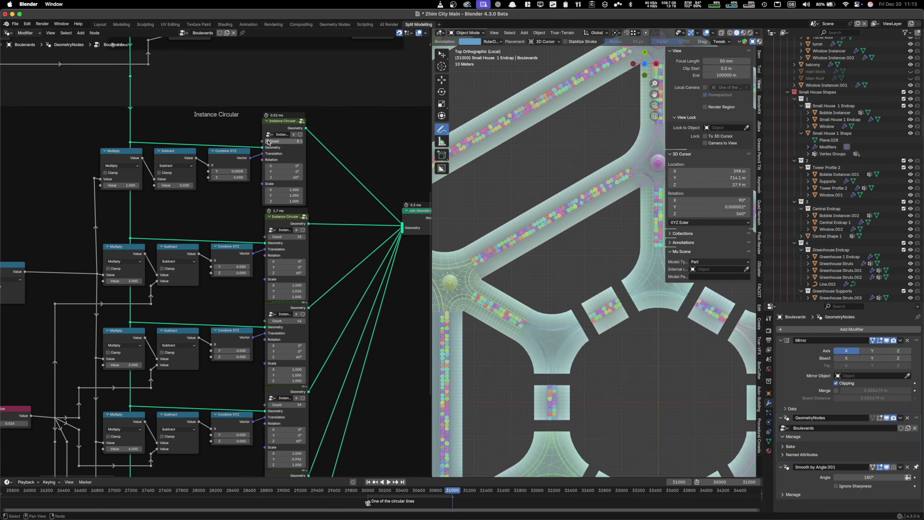
Vary the first Instance Circular node's Count and restore it to 9, then try 24 on the second one and restore 25
{"action": "scroll", "coordinate": [268, 142], "scroll_direction": "down", "scroll_amount": 1, "text": "ctrl"}
{"action": "scroll", "coordinate": [269, 142], "scroll_direction": "up", "scroll_amount": 5, "text": "ctrl"}
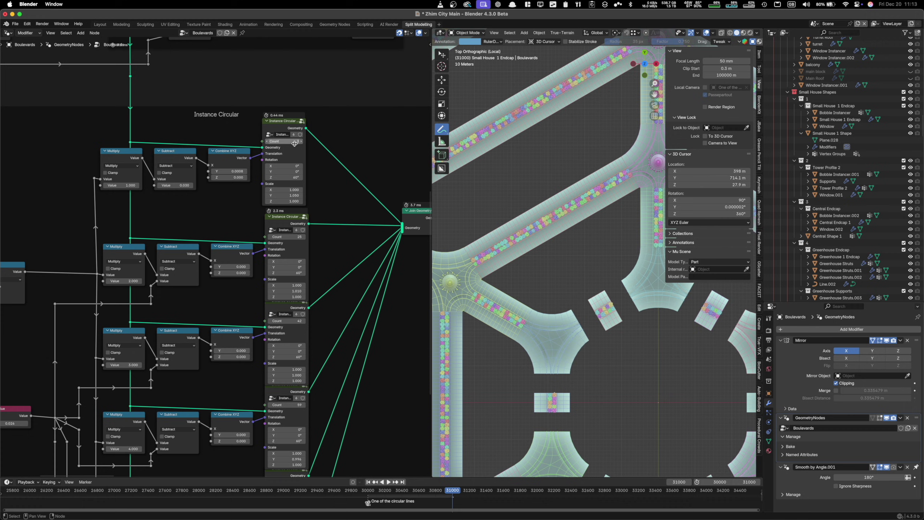
{"action": "scroll", "coordinate": [270, 239], "scroll_direction": "down", "scroll_amount": 2, "text": "ctrl"}
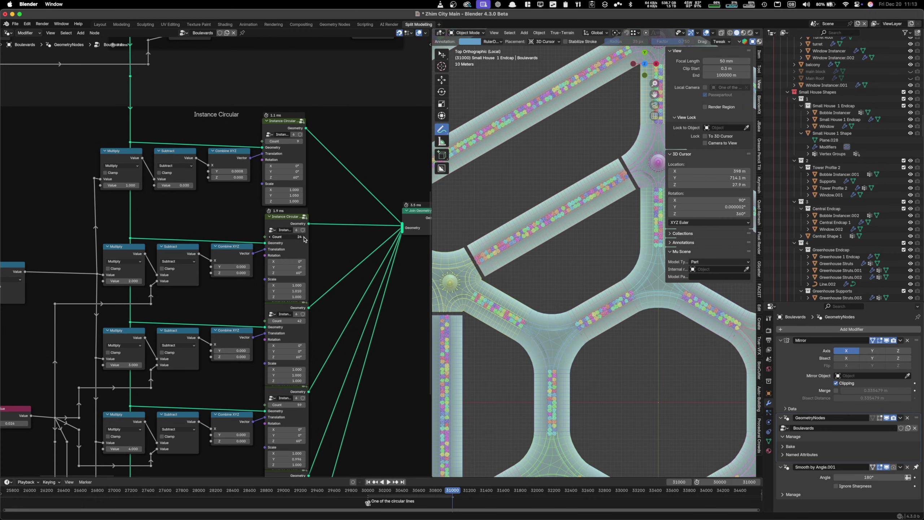
{"action": "scroll", "coordinate": [305, 239], "scroll_direction": "up", "scroll_amount": 2, "text": "ctrl"}
{"action": "scroll", "coordinate": [572, 233], "scroll_direction": "down", "scroll_amount": 5}
{"action": "scroll", "coordinate": [572, 234], "scroll_direction": "up", "scroll_amount": 5}
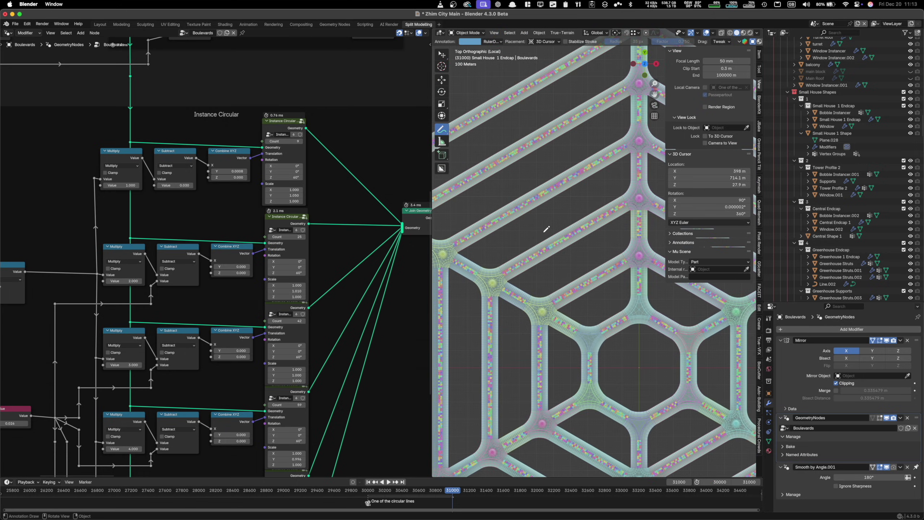
Examine the second Instance Circular node's rotation and scale settings and the seams where the boulevards meet the intersections
{"action": "scroll", "coordinate": [303, 326], "scroll_direction": "up", "scroll_amount": 2}
{"action": "scroll", "coordinate": [303, 326], "scroll_direction": "up", "scroll_amount": 4}
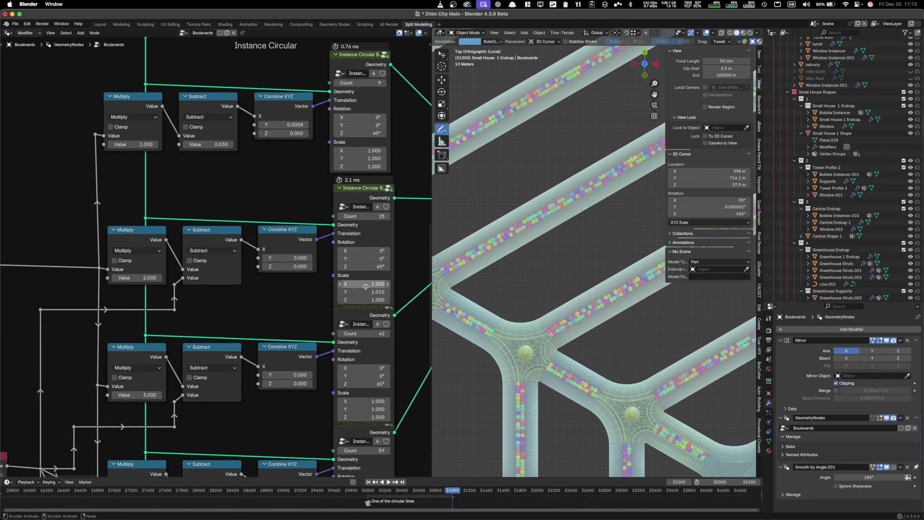
{"action": "scroll", "coordinate": [486, 276], "scroll_direction": "up", "scroll_amount": 1}
{"action": "scroll", "coordinate": [486, 276], "scroll_direction": "up", "scroll_amount": 8}
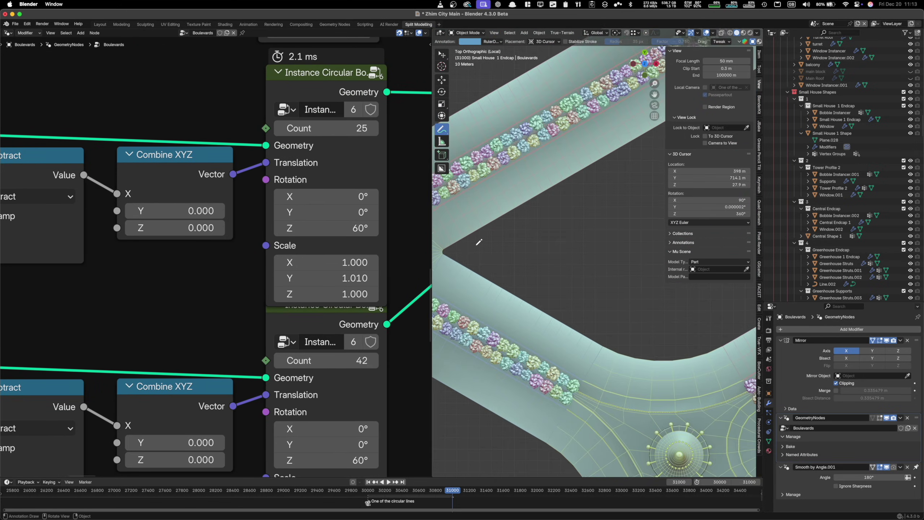
{"action": "scroll", "coordinate": [516, 223], "scroll_direction": "up", "scroll_amount": 6}
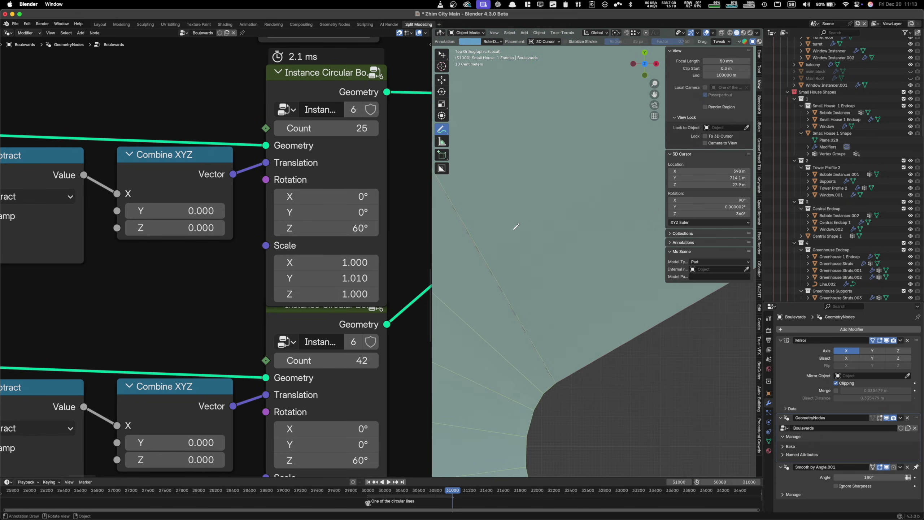
{"action": "scroll", "coordinate": [512, 232], "scroll_direction": "down", "scroll_amount": 15}
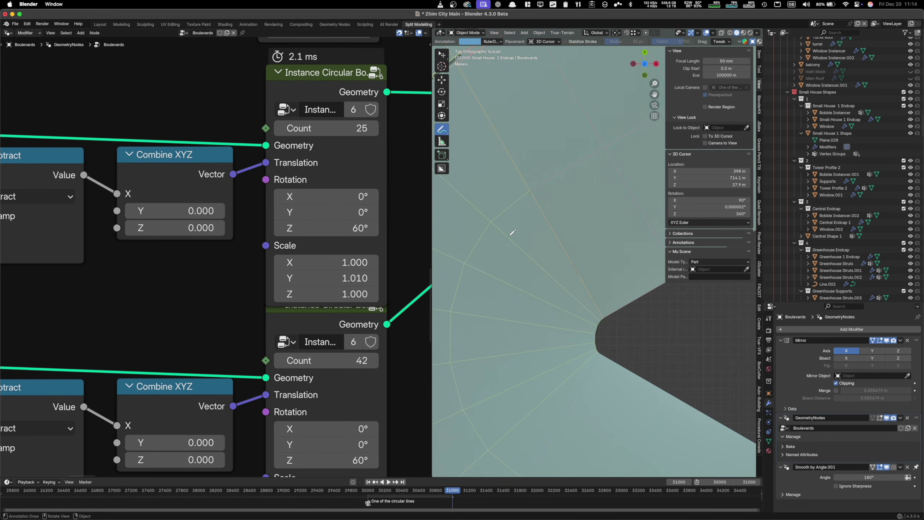
{"action": "scroll", "coordinate": [522, 214], "scroll_direction": "up", "scroll_amount": 5}
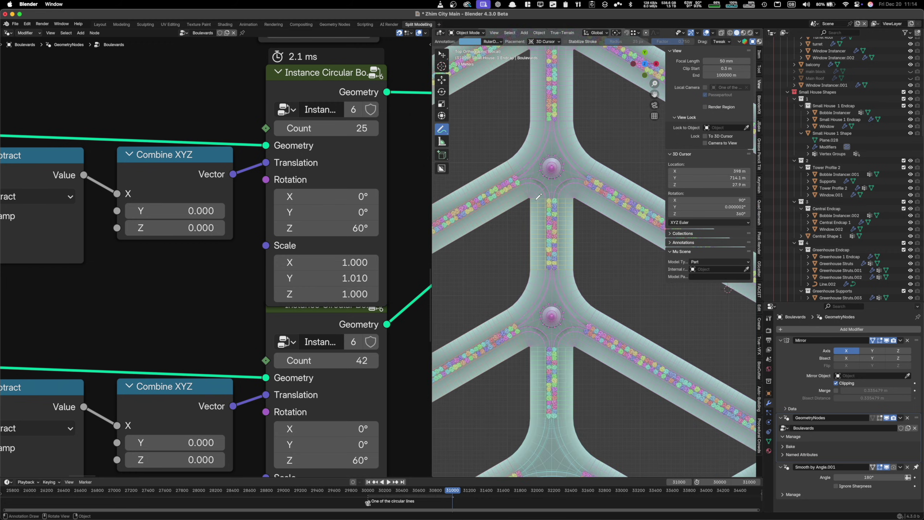
{"action": "scroll", "coordinate": [535, 205], "scroll_direction": "down", "scroll_amount": 4}
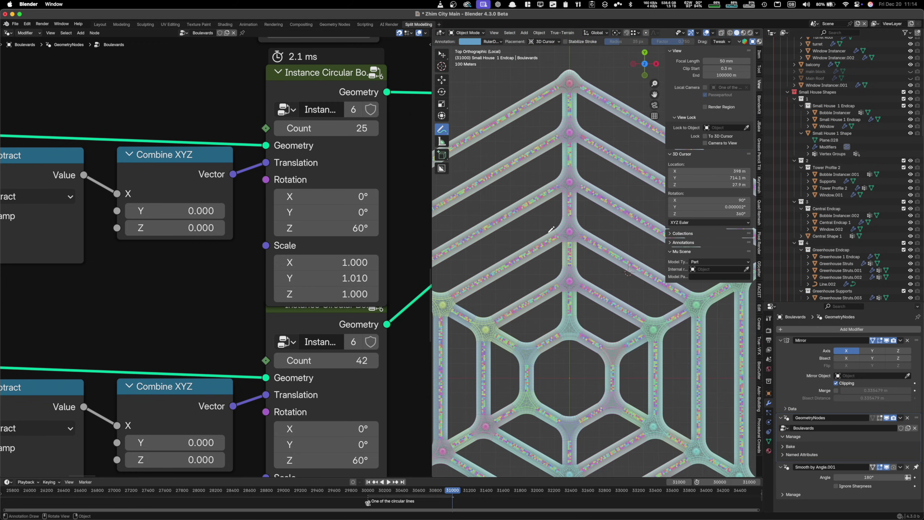
{"action": "scroll", "coordinate": [545, 232], "scroll_direction": "up", "scroll_amount": 6}
{"action": "scroll", "coordinate": [218, 219], "scroll_direction": "down", "scroll_amount": 8}
Try a lower Count on the Array node that repeats the radial boulevard segments
{"action": "scroll", "coordinate": [596, 249], "scroll_direction": "down", "scroll_amount": 4}
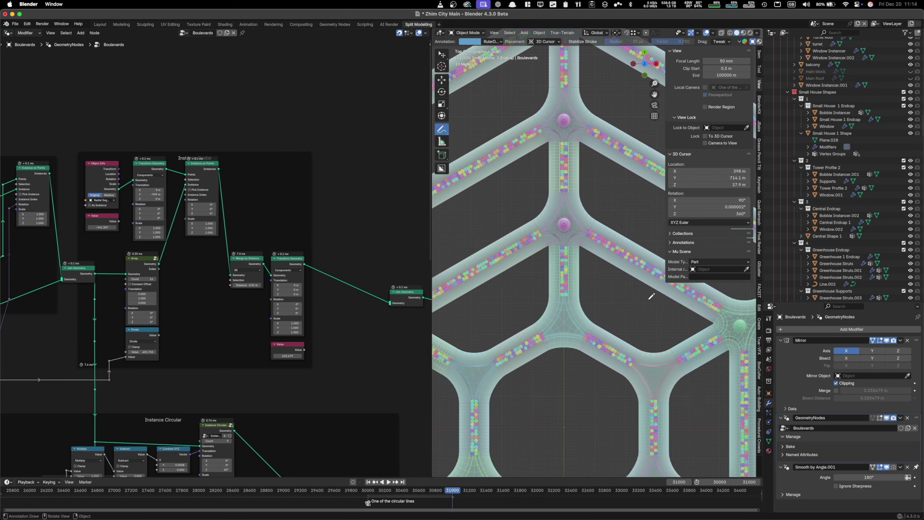
{"action": "scroll", "coordinate": [219, 257], "scroll_direction": "up", "scroll_amount": 1}
{"action": "left_click", "coordinate": [115, 283]}
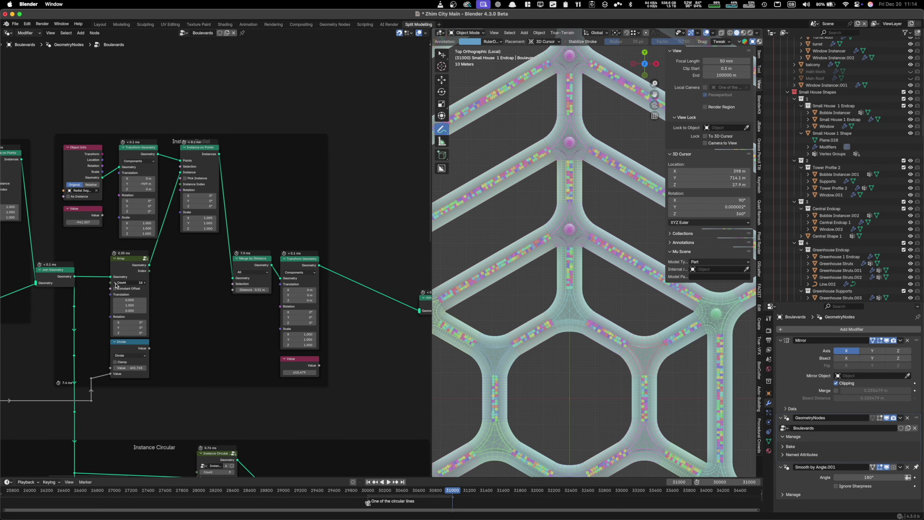
{"action": "left_click", "coordinate": [115, 283]}
{"action": "left_click", "coordinate": [115, 283]}
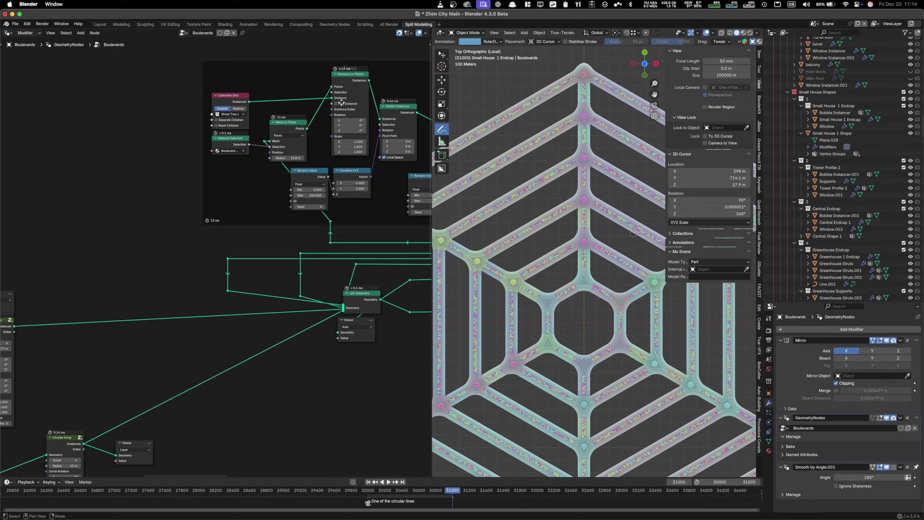
Examine the street tree scattering nodes and the intersection node frames, starting with Intersections A, against the boulevard network
{"action": "scroll", "coordinate": [229, 201], "scroll_direction": "up", "scroll_amount": 2}
{"action": "scroll", "coordinate": [215, 207], "scroll_direction": "up", "scroll_amount": 3}
{"action": "scroll", "coordinate": [150, 250], "scroll_direction": "down", "scroll_amount": 8}
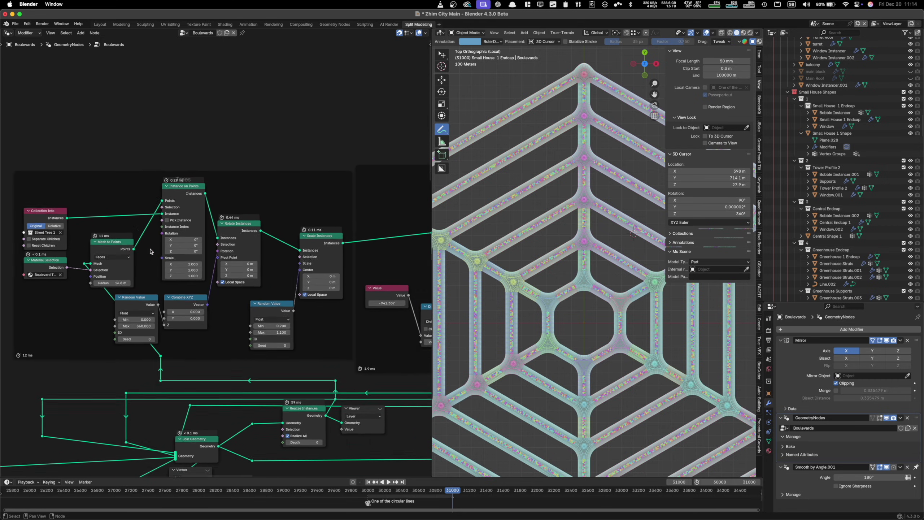
{"action": "scroll", "coordinate": [244, 258], "scroll_direction": "up", "scroll_amount": 1}
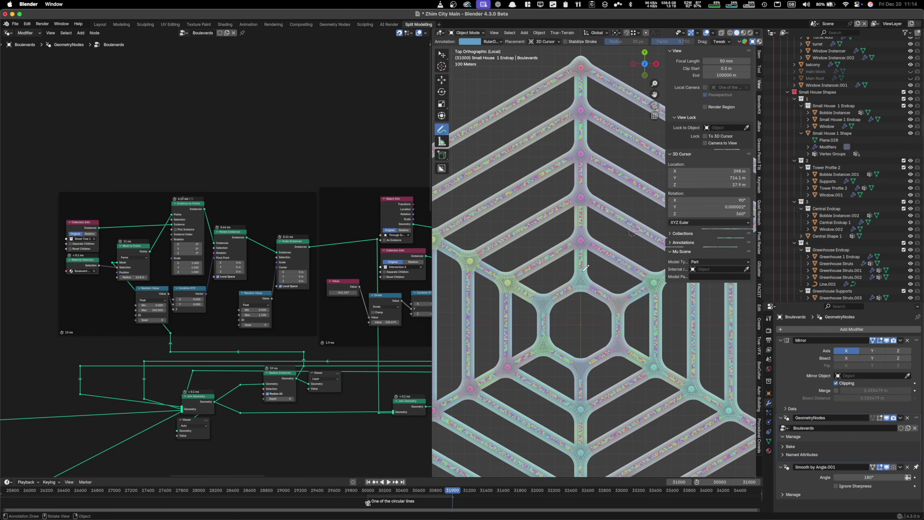
{"action": "scroll", "coordinate": [585, 268], "scroll_direction": "up", "scroll_amount": 5}
{"action": "scroll", "coordinate": [153, 225], "scroll_direction": "right", "scroll_amount": 5}
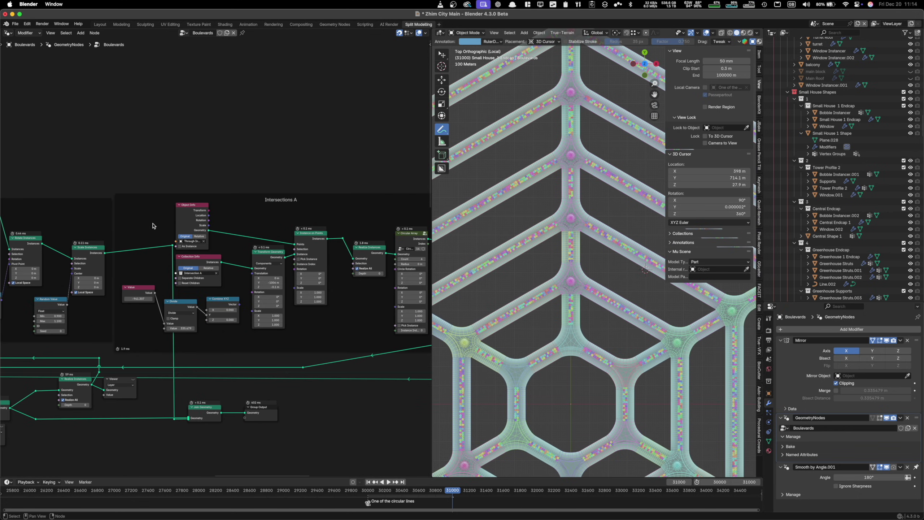
{"action": "scroll", "coordinate": [304, 226], "scroll_direction": "right", "scroll_amount": 5}
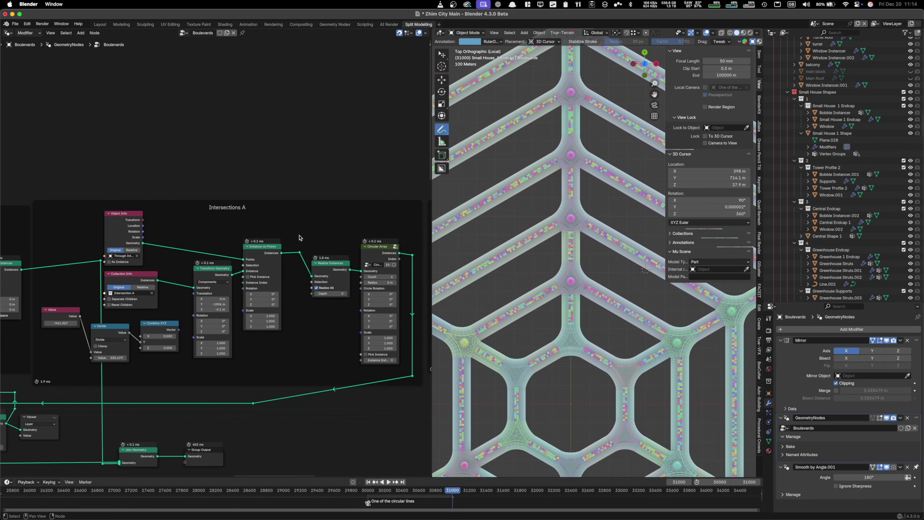
{"action": "scroll", "coordinate": [548, 234], "scroll_direction": "up", "scroll_amount": 4}
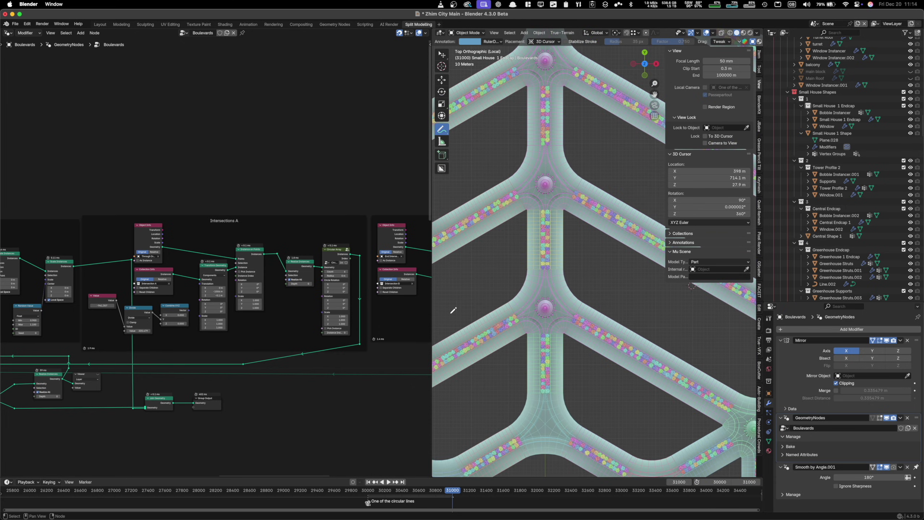
{"action": "scroll", "coordinate": [377, 315], "scroll_direction": "down", "scroll_amount": 4}
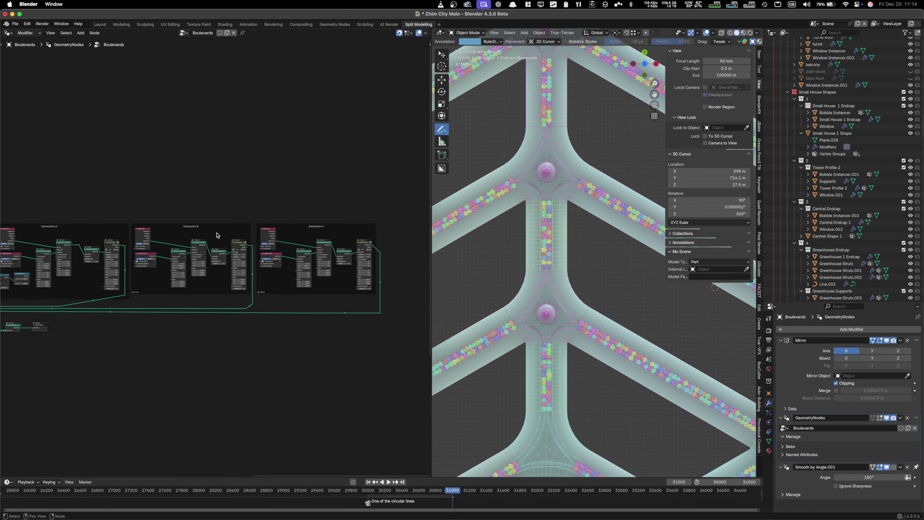
Examine the Intersection B and Intersection C node frames against the junctions of the radial and circular boulevards
{"action": "scroll", "coordinate": [210, 256], "scroll_direction": "up", "scroll_amount": 3}
{"action": "scroll", "coordinate": [522, 343], "scroll_direction": "down", "scroll_amount": 2}
{"action": "scroll", "coordinate": [540, 358], "scroll_direction": "down", "scroll_amount": 3}
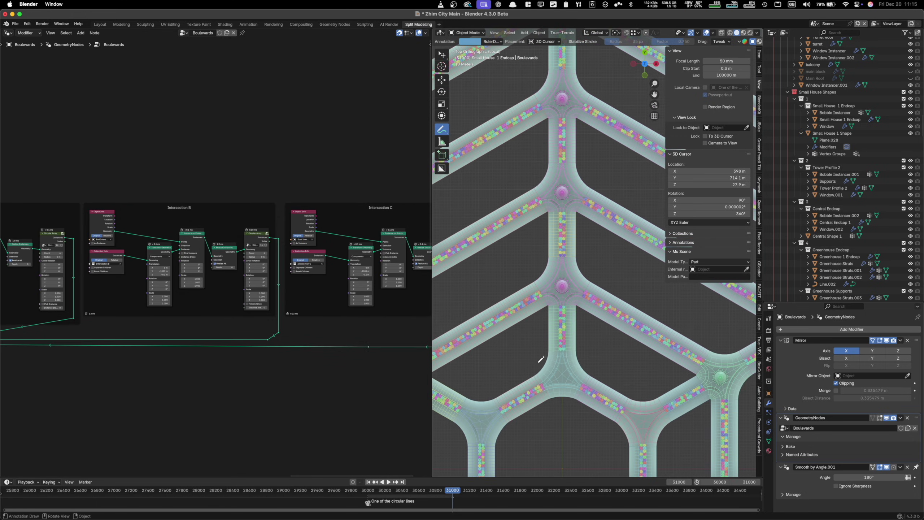
{"action": "scroll", "coordinate": [560, 149], "scroll_direction": "up", "scroll_amount": 3}
{"action": "scroll", "coordinate": [560, 149], "scroll_direction": "up", "scroll_amount": 3, "text": "shift"}
{"action": "scroll", "coordinate": [531, 180], "scroll_direction": "up", "scroll_amount": 3}
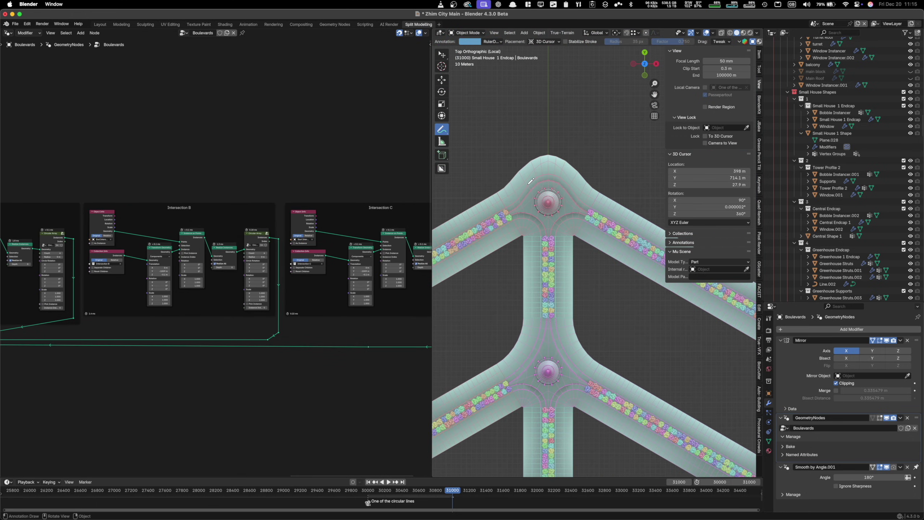
{"action": "scroll", "coordinate": [338, 232], "scroll_direction": "down", "scroll_amount": 2}
{"action": "scroll", "coordinate": [338, 233], "scroll_direction": "right", "scroll_amount": 3}
{"action": "scroll", "coordinate": [338, 233], "scroll_direction": "up", "scroll_amount": 3}
{"action": "scroll", "coordinate": [553, 342], "scroll_direction": "down", "scroll_amount": 1}
{"action": "scroll", "coordinate": [545, 339], "scroll_direction": "down", "scroll_amount": 8, "text": "shift"}
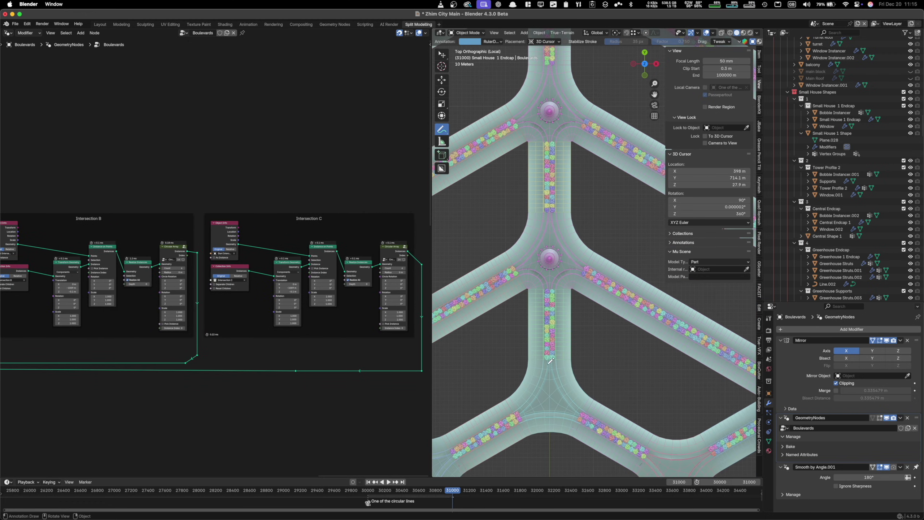
{"action": "scroll", "coordinate": [550, 298], "scroll_direction": "down", "scroll_amount": 6}
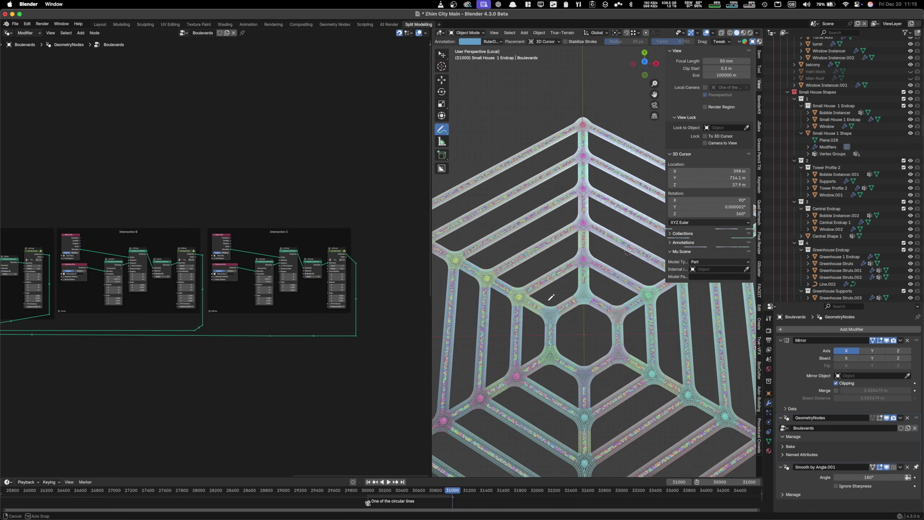
{"action": "scroll", "coordinate": [550, 298], "scroll_direction": "down", "scroll_amount": 3}
{"action": "scroll", "coordinate": [551, 298], "scroll_direction": "up", "scroll_amount": 3}
{"action": "scroll", "coordinate": [851, 148], "scroll_direction": "up", "scroll_amount": 3}
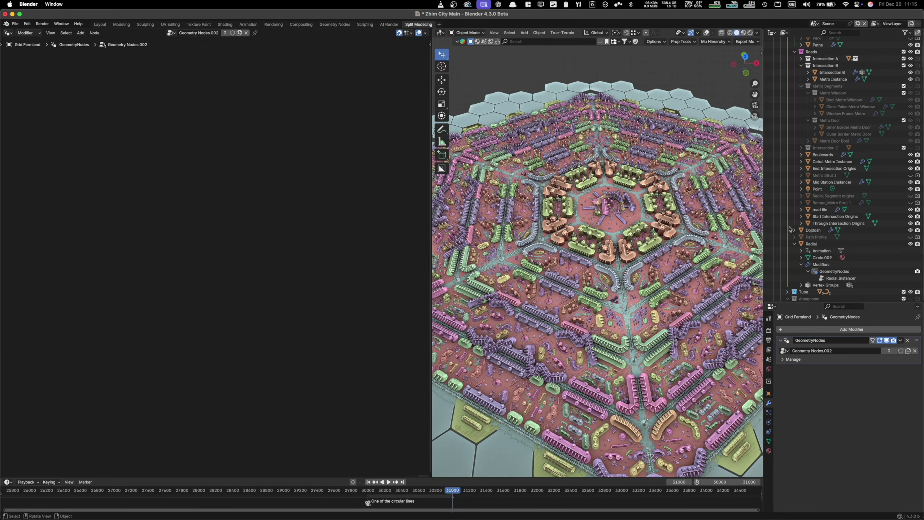
Select the Radial object and examine its Radial Instancer node tree, spawn options and the trees and foliage among the city blocks
{"action": "left_click", "coordinate": [811, 243]}
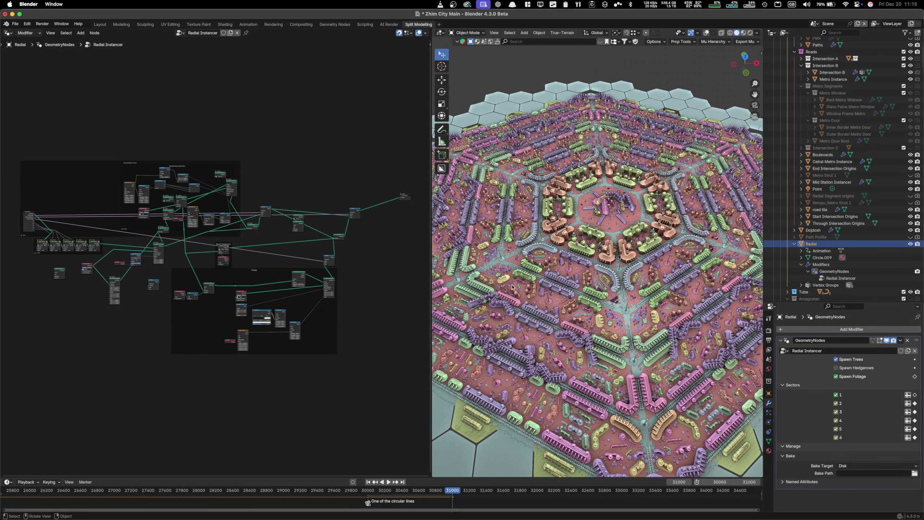
{"action": "scroll", "coordinate": [643, 336], "scroll_direction": "up", "scroll_amount": 10}
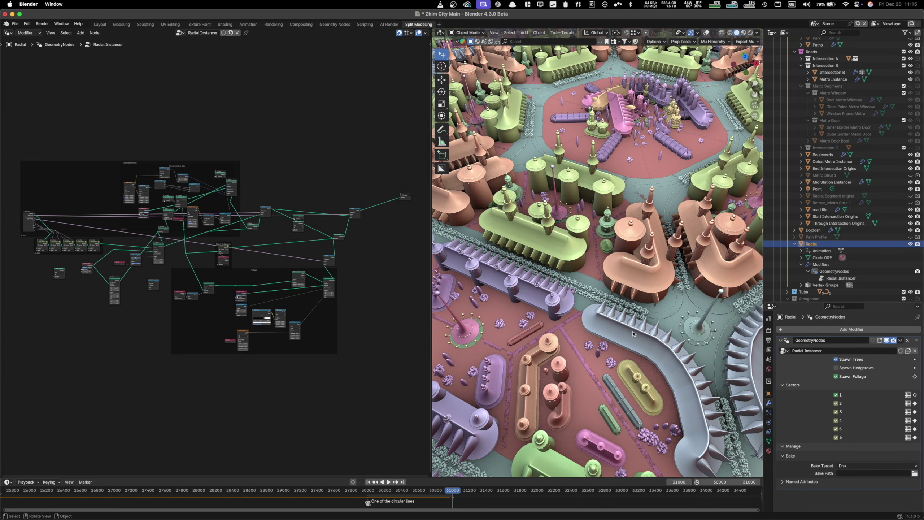
{"action": "scroll", "coordinate": [633, 333], "scroll_direction": "up", "scroll_amount": 10}
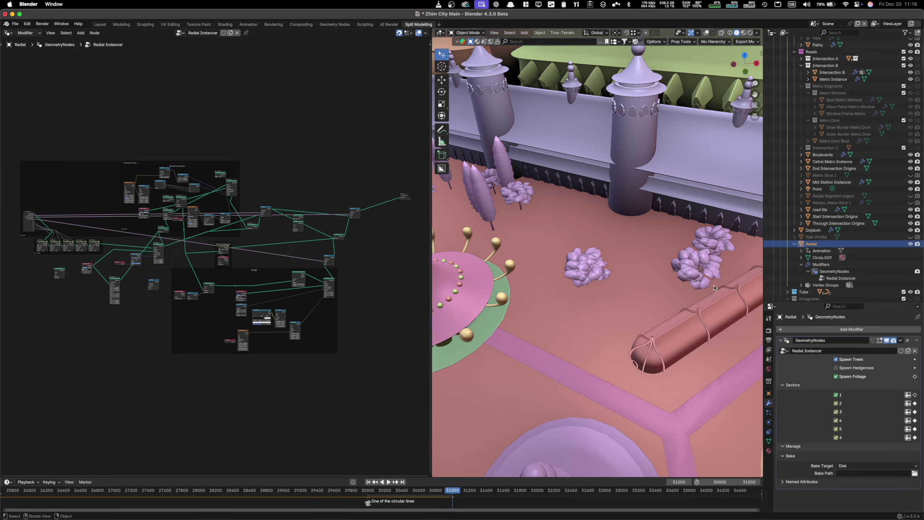
{"action": "left_click", "coordinate": [836, 368]}
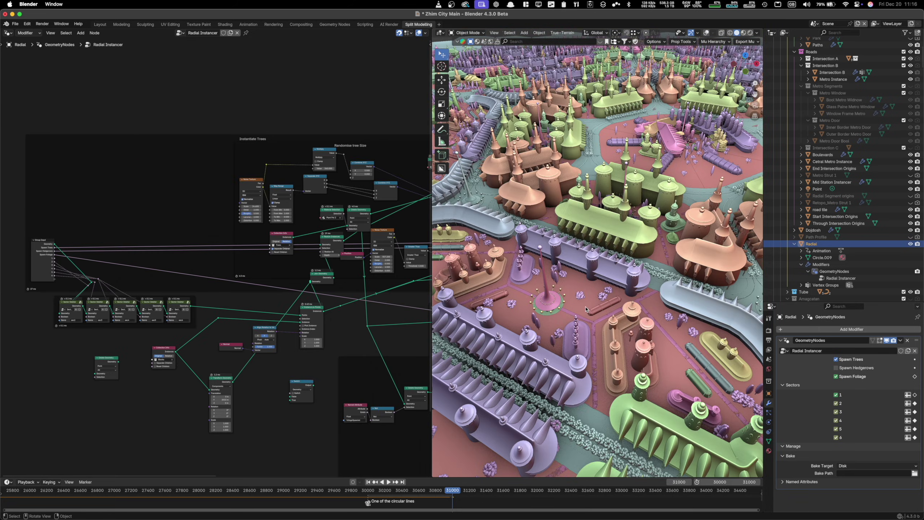
{"action": "scroll", "coordinate": [585, 309], "scroll_direction": "up", "scroll_amount": 5}
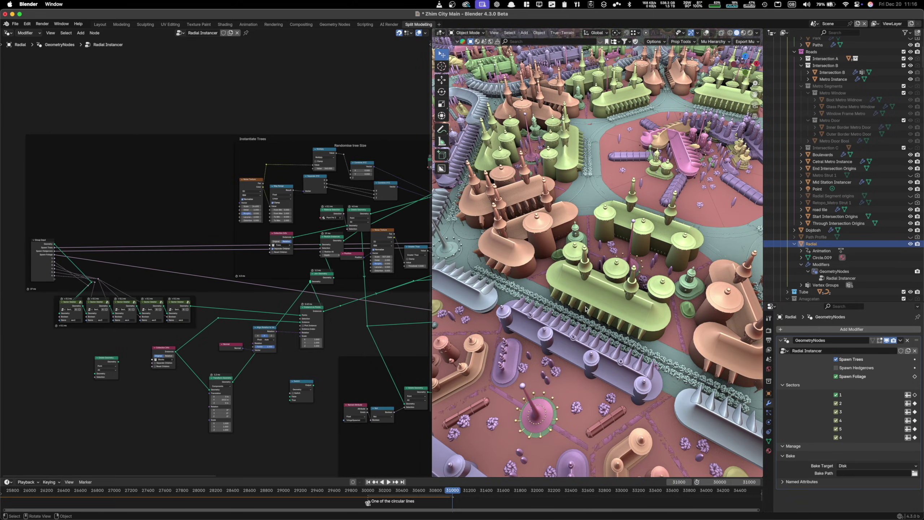
{"action": "scroll", "coordinate": [586, 309], "scroll_direction": "down", "scroll_amount": 13}
{"action": "scroll", "coordinate": [590, 251], "scroll_direction": "up", "scroll_amount": 3}
{"action": "middle_click_drag", "start_coordinate": [579, 228], "coordinate": [590, 254]}
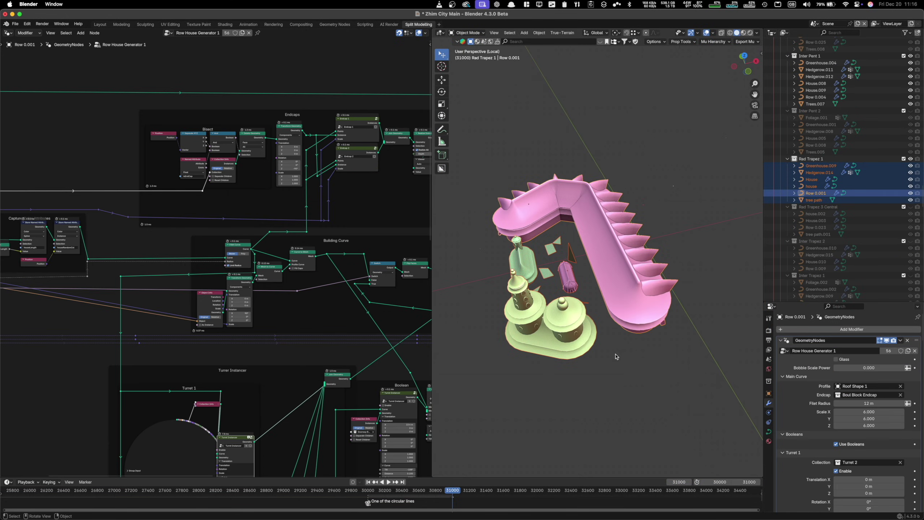
Select the tree path mesh in the isolated Rad Trapez 1 block, inspect its Instance Tree faces, and leave local view
{"action": "left_click", "coordinate": [615, 354]}
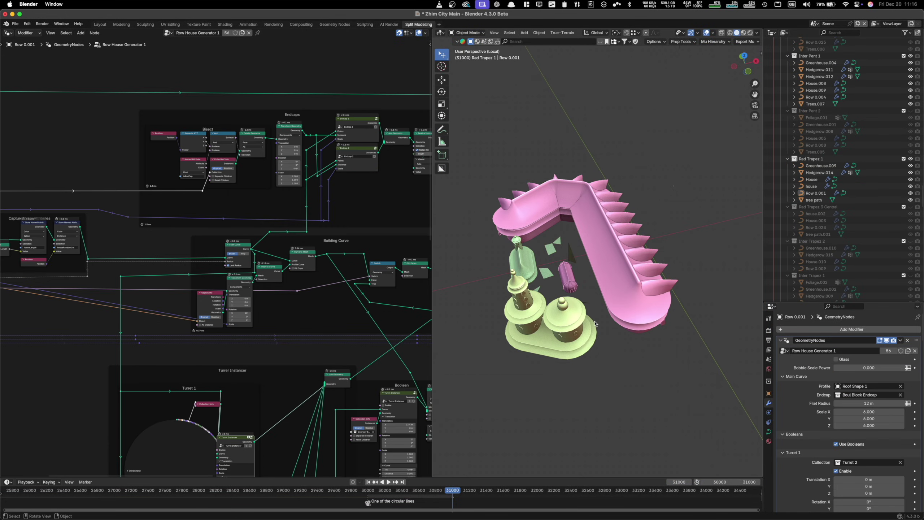
{"action": "middle_click_drag", "start_coordinate": [595, 322], "coordinate": [582, 268]}
{"action": "scroll", "coordinate": [564, 288], "scroll_direction": "up", "scroll_amount": 5}
{"action": "left_click", "coordinate": [545, 286]}
{"action": "scroll", "coordinate": [545, 286], "scroll_direction": "up", "scroll_amount": 5}
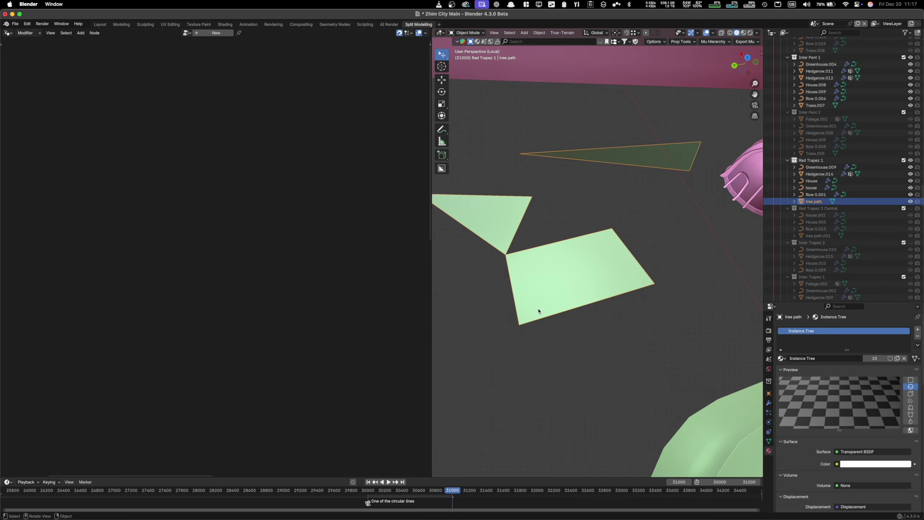
{"action": "middle_click_drag", "start_coordinate": [539, 309], "coordinate": [525, 309]}
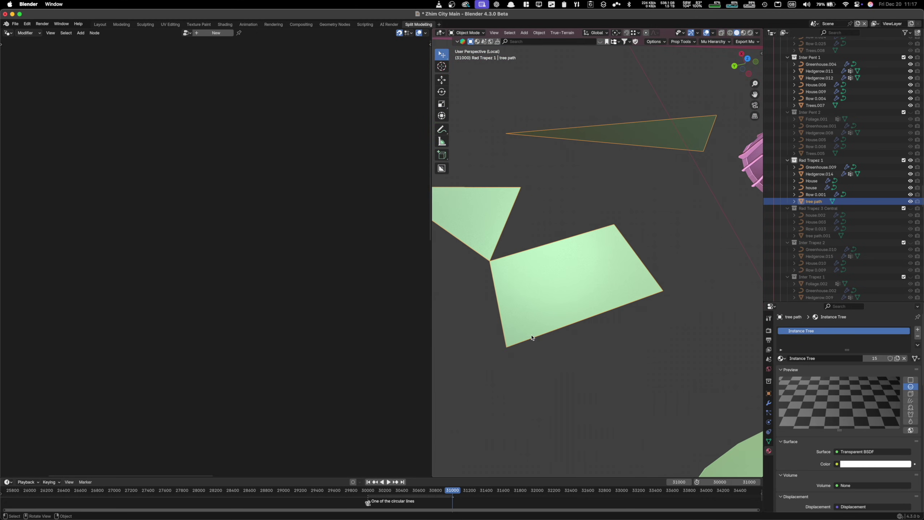
{"action": "middle_click_drag", "start_coordinate": [528, 343], "coordinate": [558, 345]}
{"action": "key", "text": "slash"}
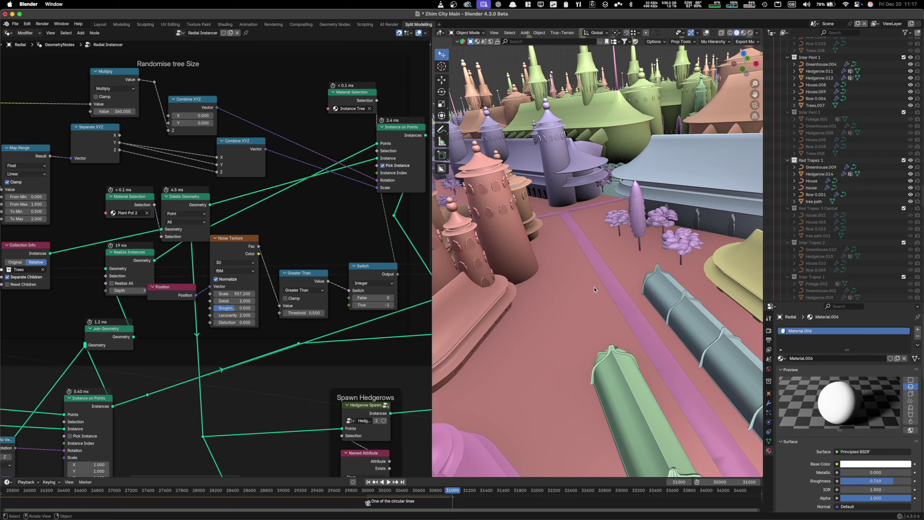
Examine a tree cluster and the Noise Texture, Greater Than and Switch nodes used for tree instancing
{"action": "middle_click_drag", "start_coordinate": [594, 290], "coordinate": [591, 271], "text": "shift"}
{"action": "scroll", "coordinate": [591, 271], "scroll_direction": "up", "scroll_amount": 2}
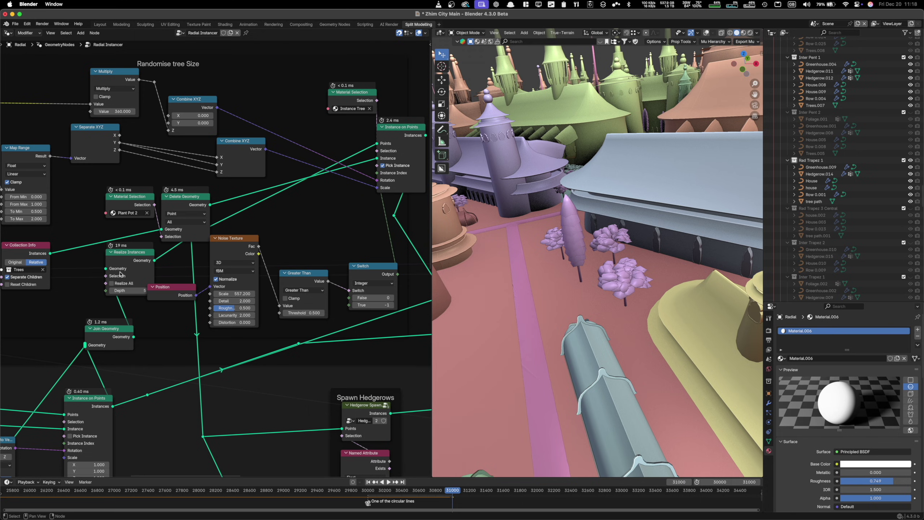
{"action": "scroll", "coordinate": [232, 313], "scroll_direction": "up", "scroll_amount": 2}
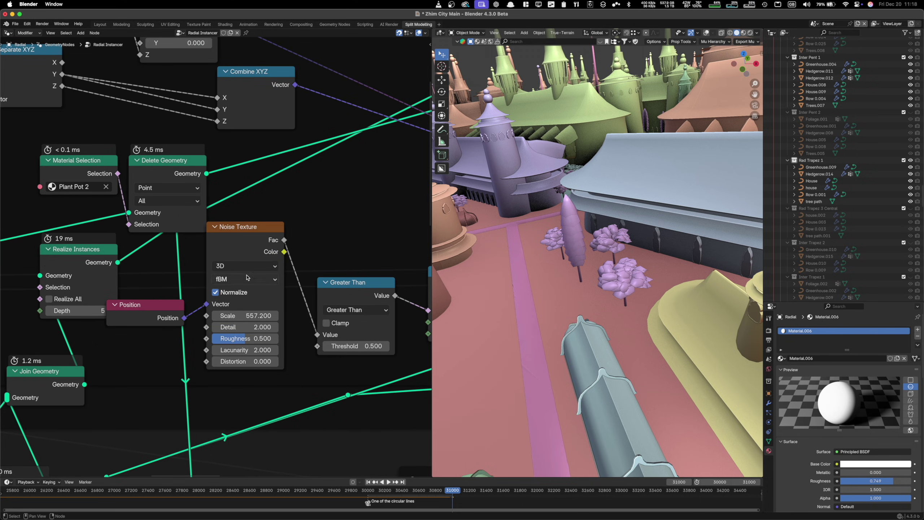
{"action": "scroll", "coordinate": [281, 300], "scroll_direction": "down", "scroll_amount": 3}
{"action": "scroll", "coordinate": [281, 301], "scroll_direction": "up", "scroll_amount": 3}
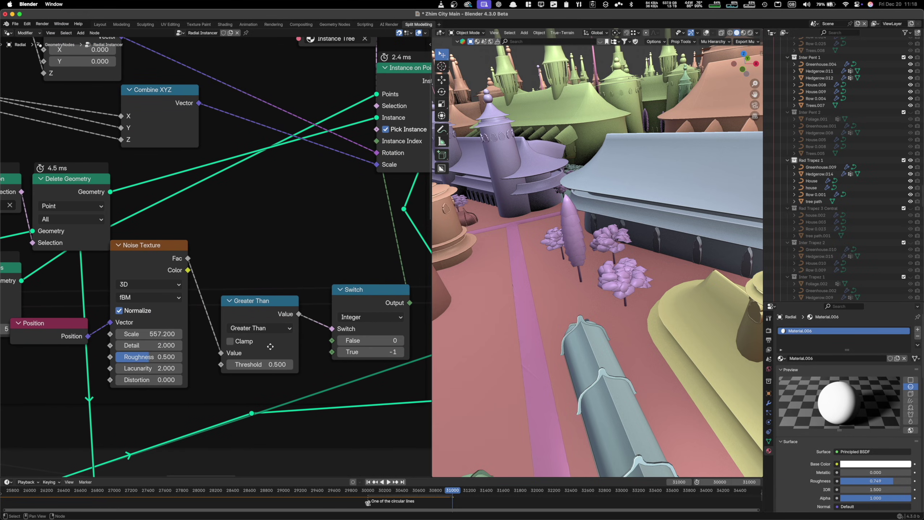
{"action": "scroll", "coordinate": [268, 367], "scroll_direction": "right", "scroll_amount": 3}
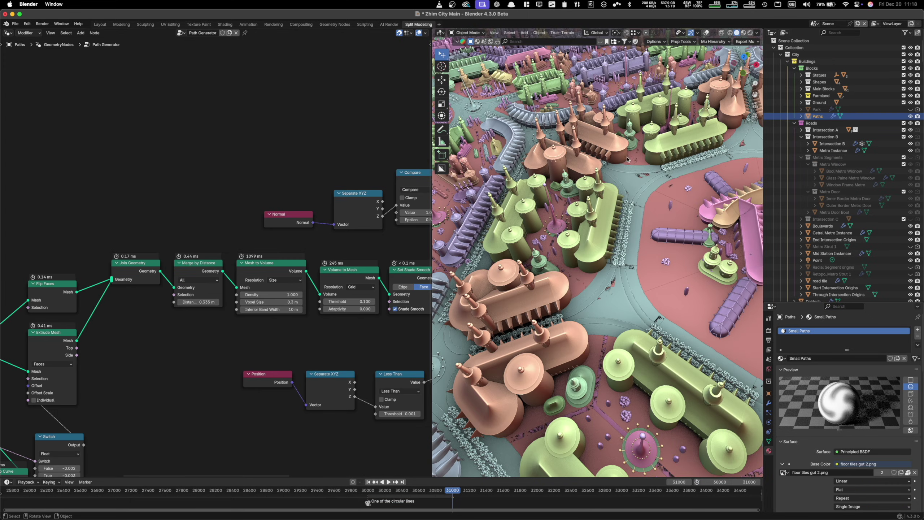
Isolate the Paths object, turn on the viewport overlays, and inspect the wireframe at the path junctions
{"action": "key", "text": "slash"}
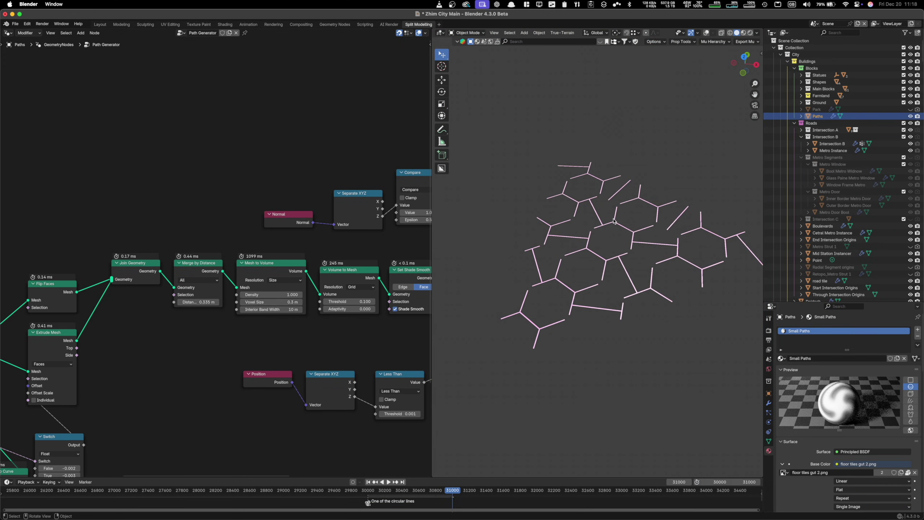
{"action": "scroll", "coordinate": [600, 251], "scroll_direction": "up", "scroll_amount": 4}
{"action": "middle_click_drag", "start_coordinate": [605, 277], "coordinate": [581, 331]}
{"action": "scroll", "coordinate": [602, 258], "scroll_direction": "up", "scroll_amount": 10}
{"action": "scroll", "coordinate": [605, 245], "scroll_direction": "up", "scroll_amount": 6}
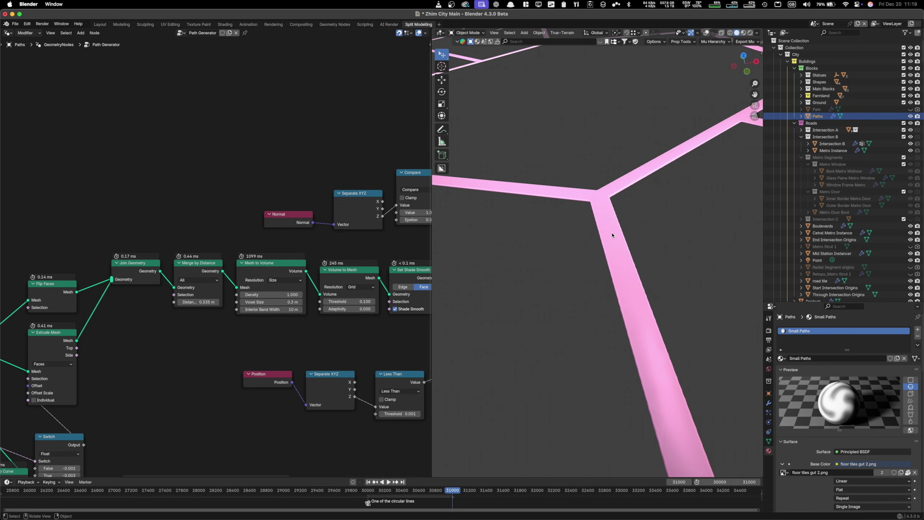
{"action": "key", "text": "alt+shift+z"}
{"action": "scroll", "coordinate": [613, 185], "scroll_direction": "up", "scroll_amount": 5}
{"action": "middle_click_drag", "start_coordinate": [612, 186], "coordinate": [655, 341]}
{"action": "scroll", "coordinate": [569, 205], "scroll_direction": "down", "scroll_amount": 4}
{"action": "scroll", "coordinate": [640, 337], "scroll_direction": "up", "scroll_amount": 8}
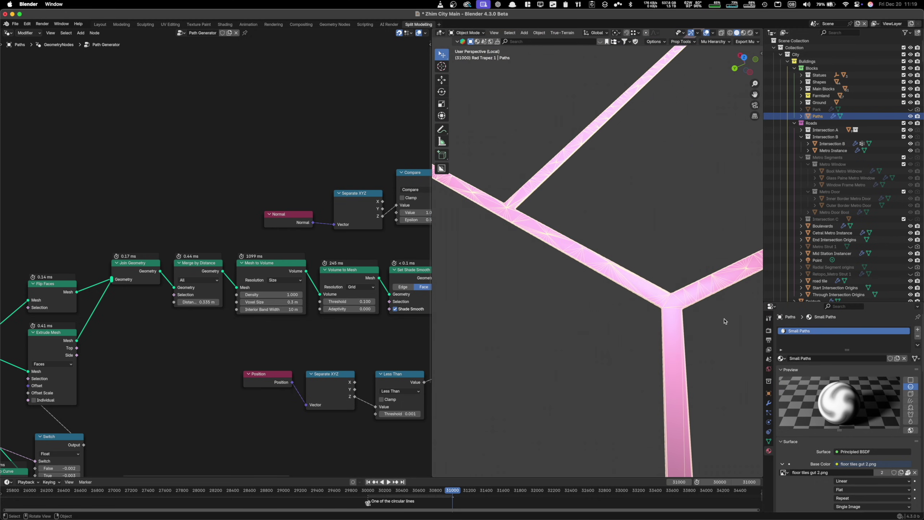
{"action": "middle_click_drag", "start_coordinate": [602, 291], "coordinate": [519, 286]}
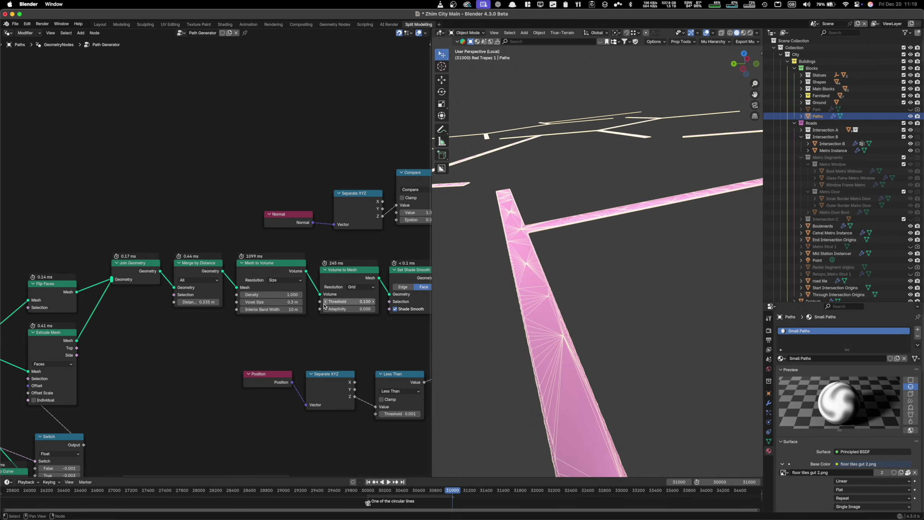
Examine the Path Generator's Volume to Mesh, Set Shade Smooth and Delete Geometry nodes against the path mesh
{"action": "middle_click_drag", "start_coordinate": [333, 301], "coordinate": [217, 302]}
{"action": "scroll", "coordinate": [217, 303], "scroll_direction": "down", "scroll_amount": 1}
{"action": "middle_click_drag", "start_coordinate": [519, 253], "coordinate": [477, 275]}
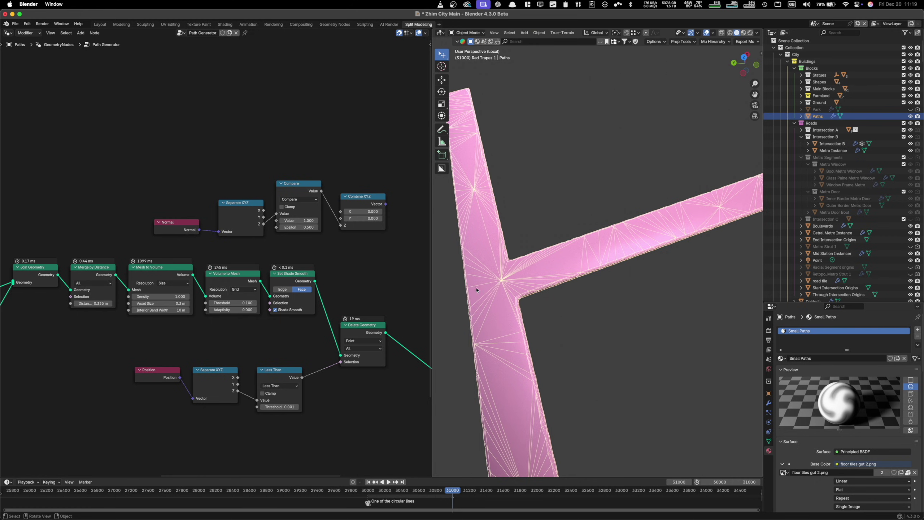
{"action": "scroll", "coordinate": [203, 281], "scroll_direction": "down", "scroll_amount": 3}
{"action": "mouse_move", "coordinate": [201, 280]}
{"action": "middle_mouse_down"}
{"action": "mouse_move", "coordinate": [283, 259]}
{"action": "mouse_move", "coordinate": [209, 291]}
{"action": "middle_mouse_up"}
{"action": "scroll", "coordinate": [283, 258], "scroll_direction": "up", "scroll_amount": 3}
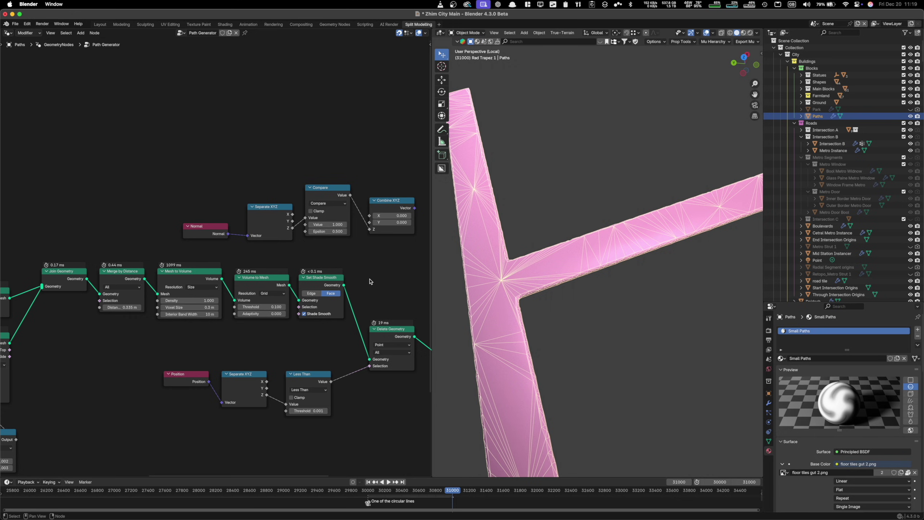
{"action": "middle_click_drag", "start_coordinate": [523, 301], "coordinate": [582, 367]}
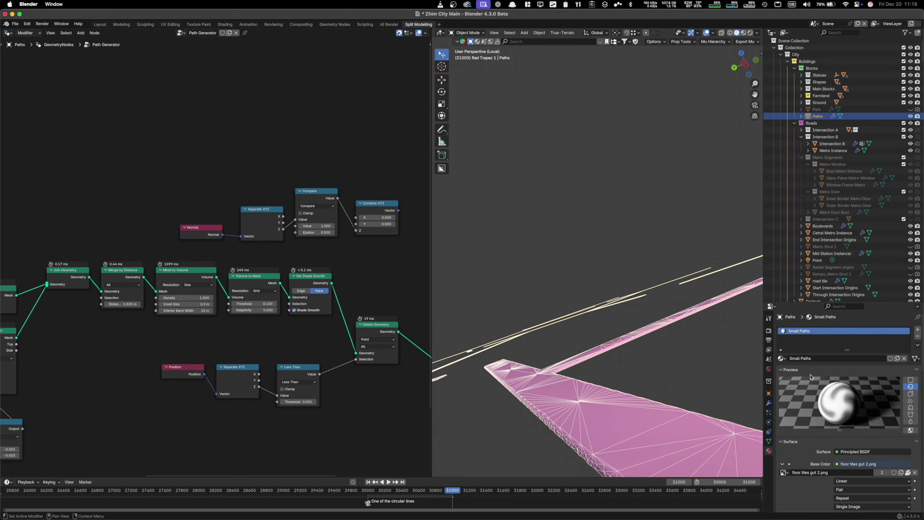
Show the Paths object's modifiers, examine the Decimate settings and simplified mesh, and return to the full city
{"action": "left_click", "coordinate": [769, 403]}
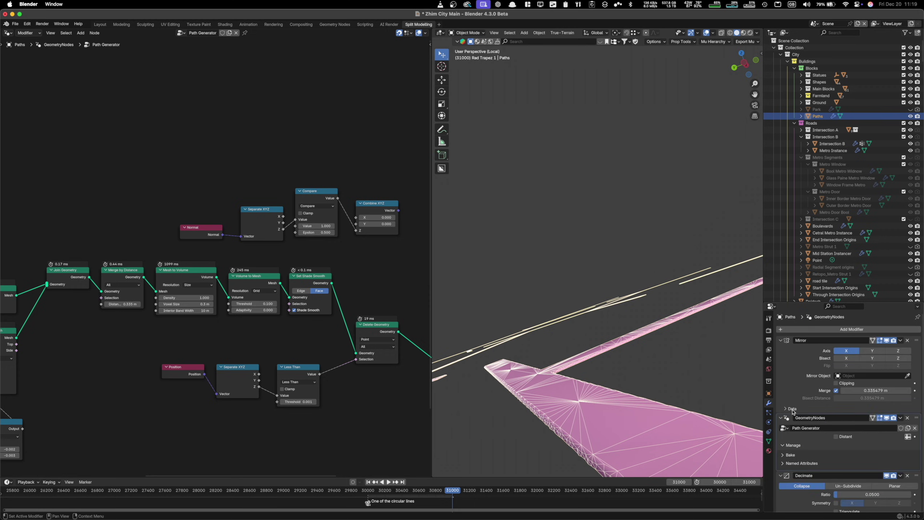
{"action": "scroll", "coordinate": [788, 429], "scroll_direction": "down", "scroll_amount": 2}
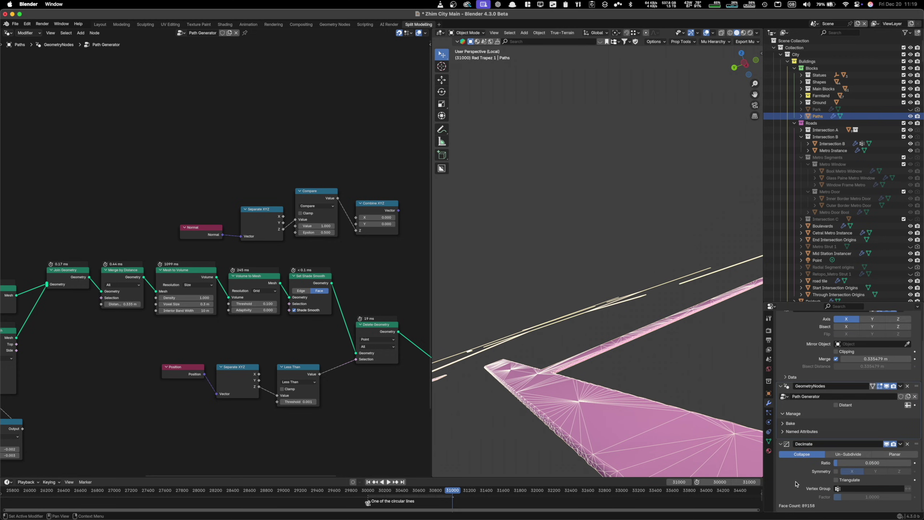
{"action": "middle_click_drag", "start_coordinate": [582, 364], "coordinate": [602, 399]}
{"action": "middle_click_drag", "start_coordinate": [579, 346], "coordinate": [606, 272]}
{"action": "scroll", "coordinate": [587, 261], "scroll_direction": "down", "scroll_amount": 12}
{"action": "key", "text": "slash"}
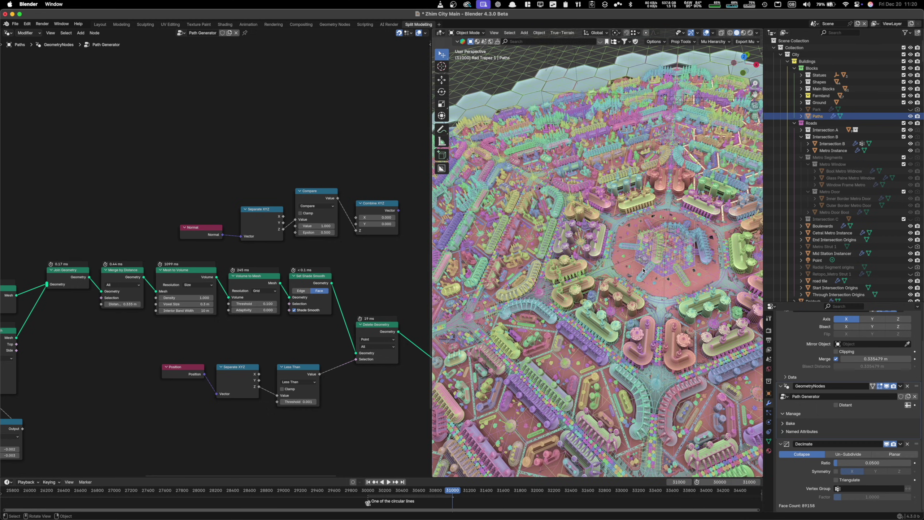
Select the Grass object in the Ground collection and isolate it in local view
{"action": "left_click", "coordinate": [642, 268]}
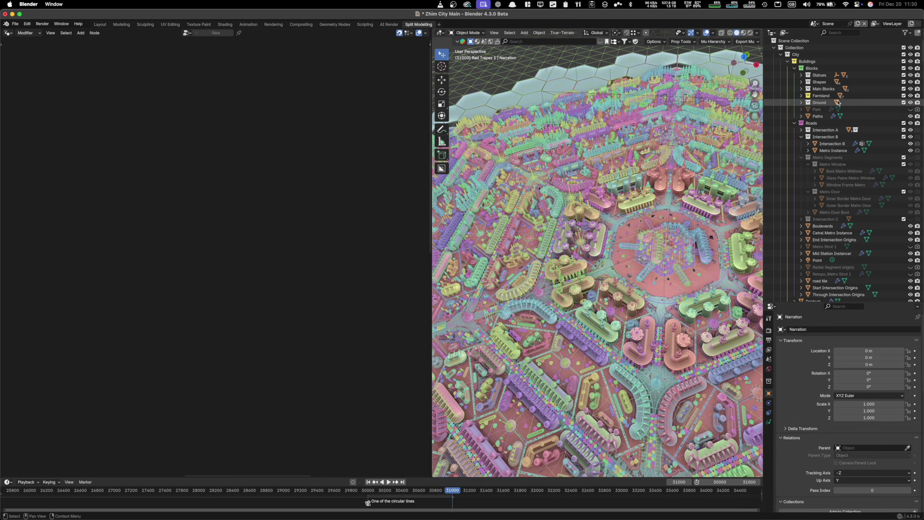
{"action": "left_click", "coordinate": [802, 103]}
{"action": "left_click", "coordinate": [824, 110]}
{"action": "key", "text": "slash"}
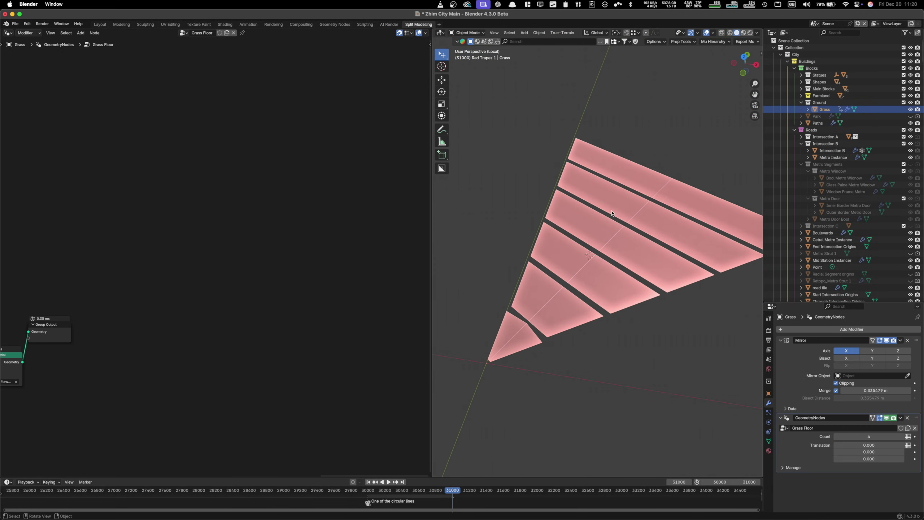
{"action": "scroll", "coordinate": [608, 209], "scroll_direction": "up", "scroll_amount": 3}
{"action": "key", "text": "slash"}
{"action": "key", "text": "slash"}
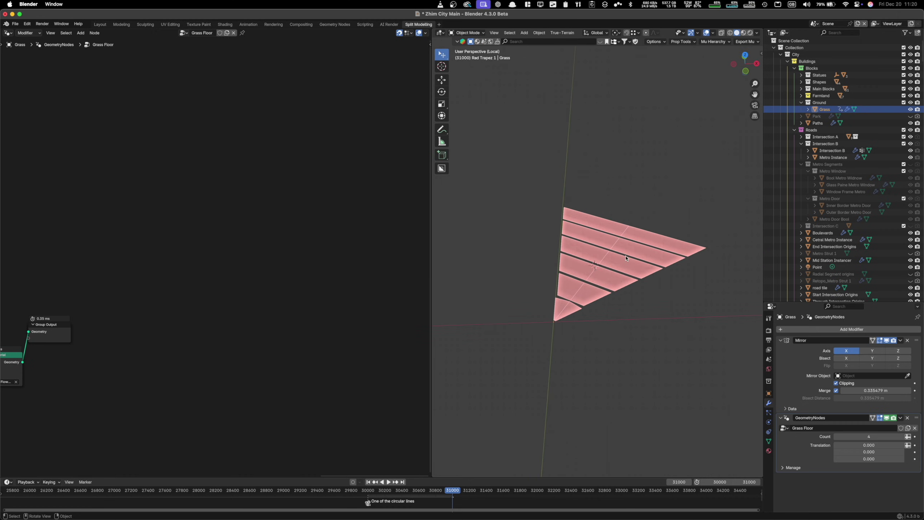
Examine the isolated grass floor sections from several angles, then leave local view and inspect the ground between the buildings
{"action": "scroll", "coordinate": [626, 258], "scroll_direction": "up", "scroll_amount": 6}
{"action": "scroll", "coordinate": [626, 258], "scroll_direction": "down", "scroll_amount": 10}
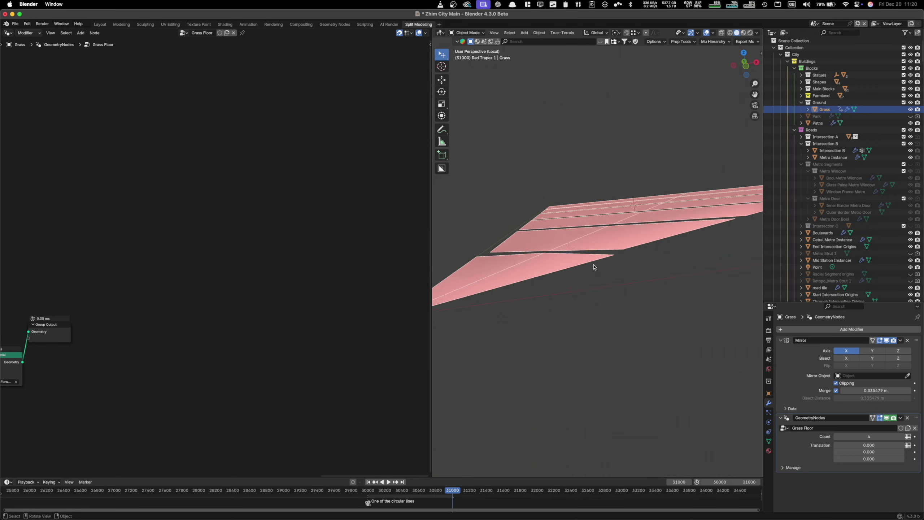
{"action": "scroll", "coordinate": [593, 266], "scroll_direction": "up", "scroll_amount": 6}
{"action": "scroll", "coordinate": [593, 266], "scroll_direction": "down", "scroll_amount": 2}
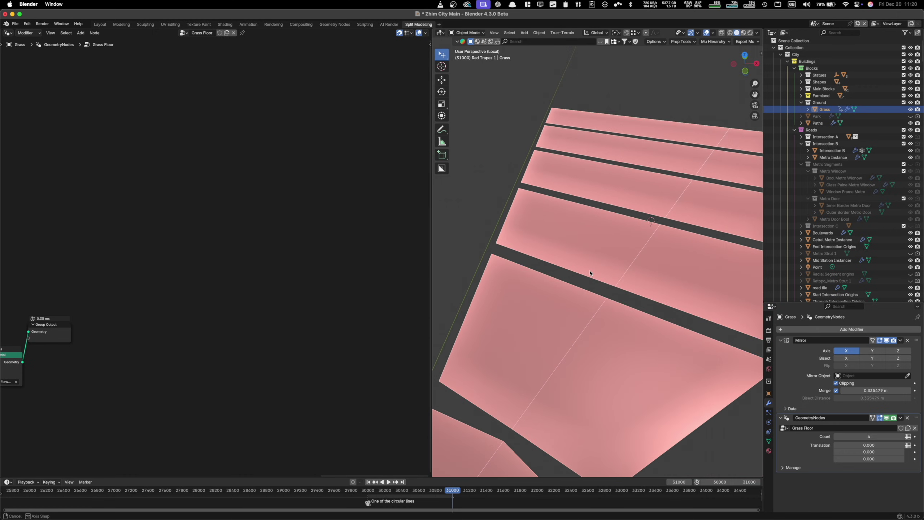
{"action": "key", "text": "slash"}
{"action": "middle_click_drag", "start_coordinate": [624, 278], "coordinate": [612, 268]}
{"action": "scroll", "coordinate": [611, 269], "scroll_direction": "up", "scroll_amount": 10}
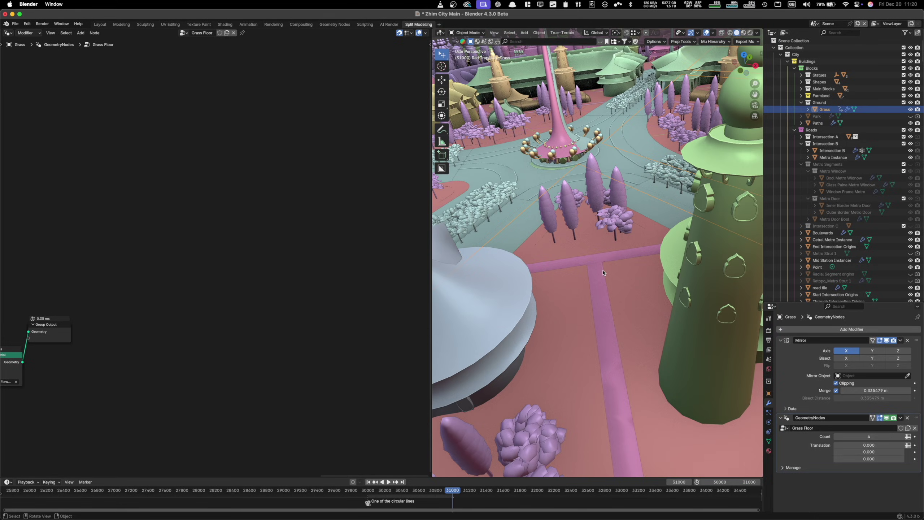
Isolate the grass ground in local view again and inspect its flat sections from a low angle
{"action": "scroll", "coordinate": [609, 256], "scroll_direction": "down", "scroll_amount": 4}
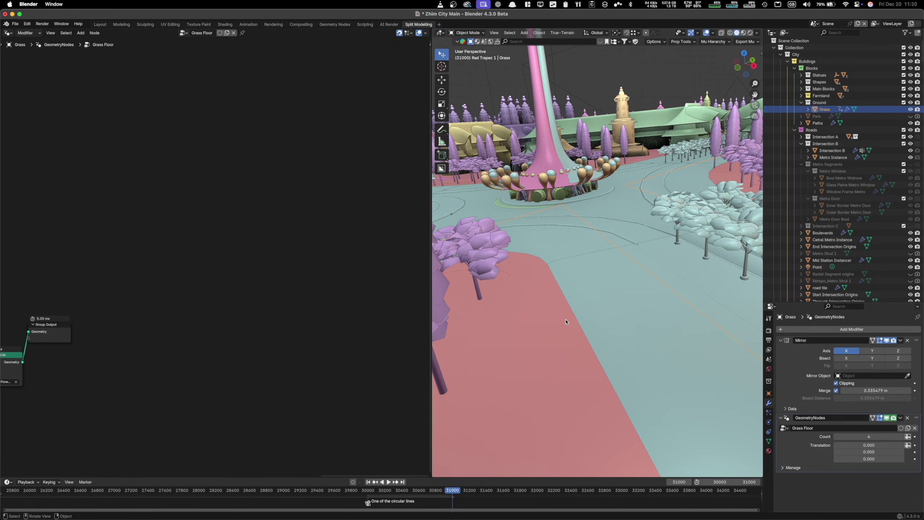
{"action": "scroll", "coordinate": [578, 276], "scroll_direction": "up", "scroll_amount": 2}
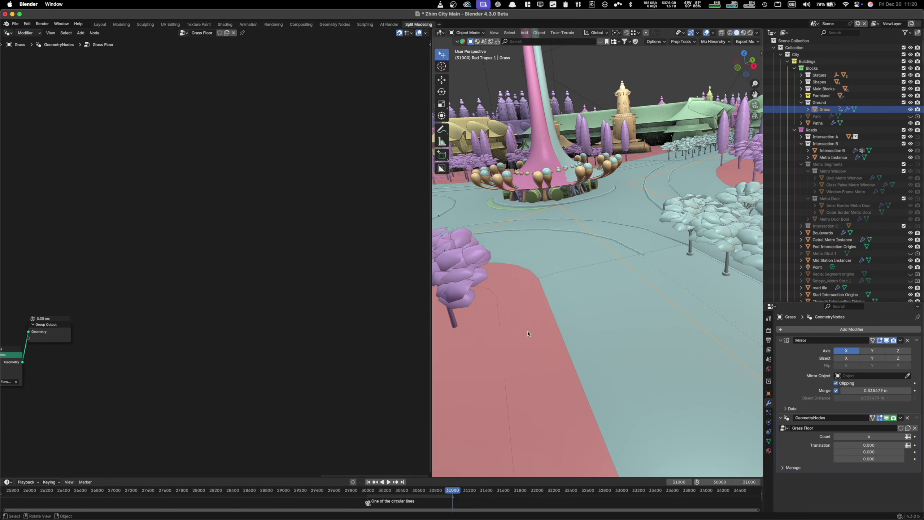
{"action": "key", "text": "slash"}
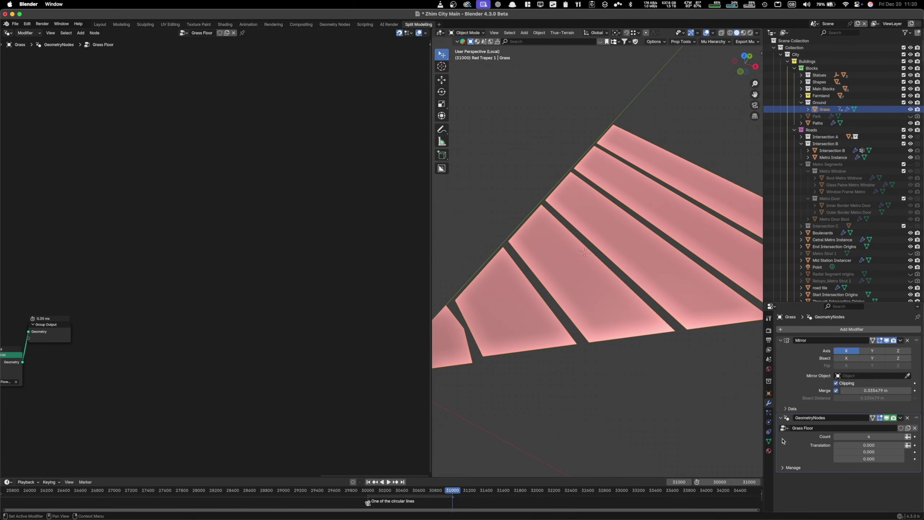
{"action": "middle_click_drag", "start_coordinate": [649, 322], "coordinate": [674, 285]}
{"action": "scroll", "coordinate": [658, 264], "scroll_direction": "up", "scroll_amount": 8}
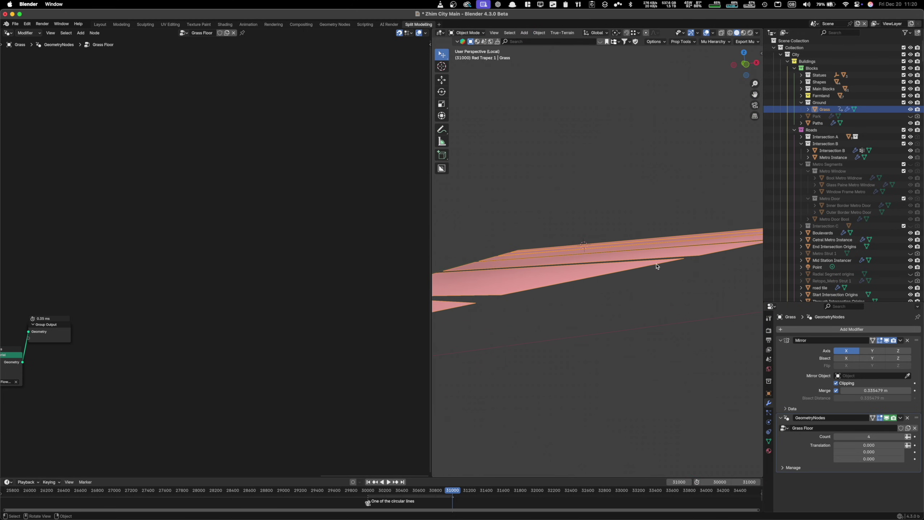
{"action": "middle_click_drag", "start_coordinate": [630, 260], "coordinate": [638, 288]}
Show the Grass material's shader nodes and preview the isolated ground close up in rendered shading
{"action": "left_click", "coordinate": [769, 452]}
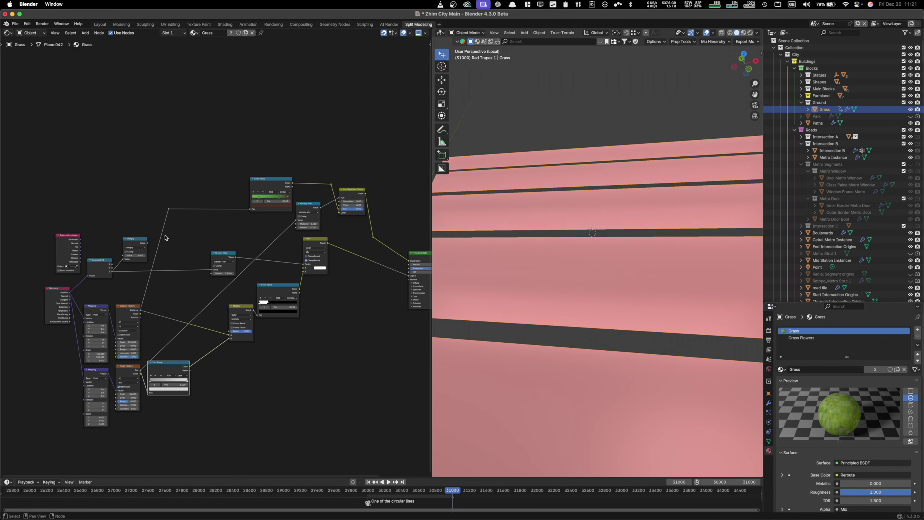
{"action": "scroll", "coordinate": [166, 237], "scroll_direction": "up", "scroll_amount": 2}
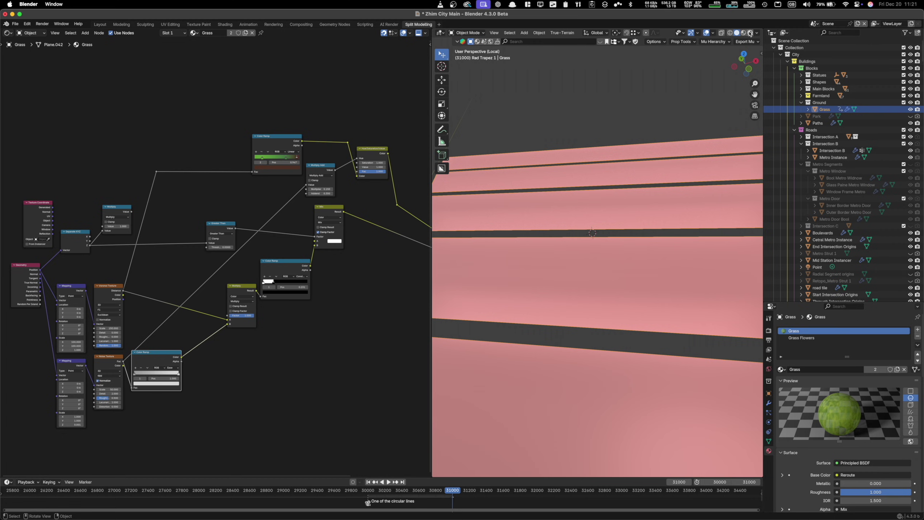
{"action": "left_click", "coordinate": [749, 34]}
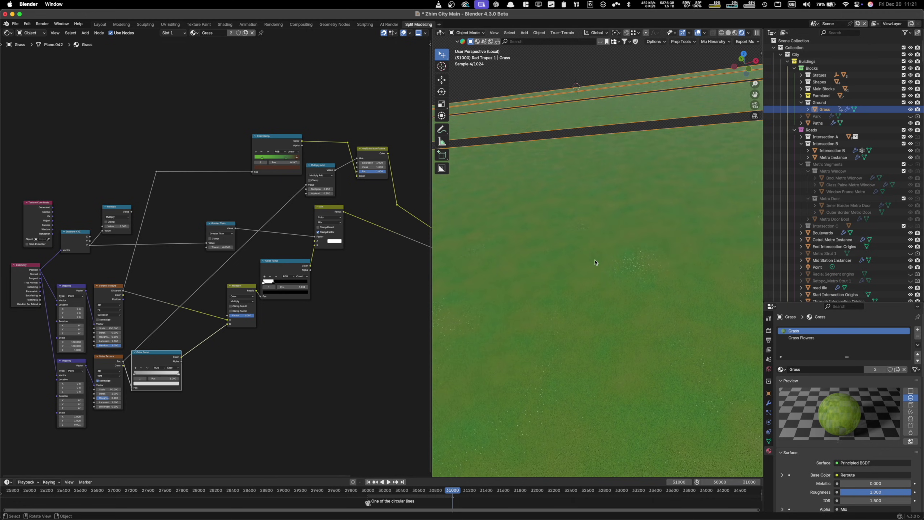
{"action": "scroll", "coordinate": [646, 302], "scroll_direction": "up", "scroll_amount": 5}
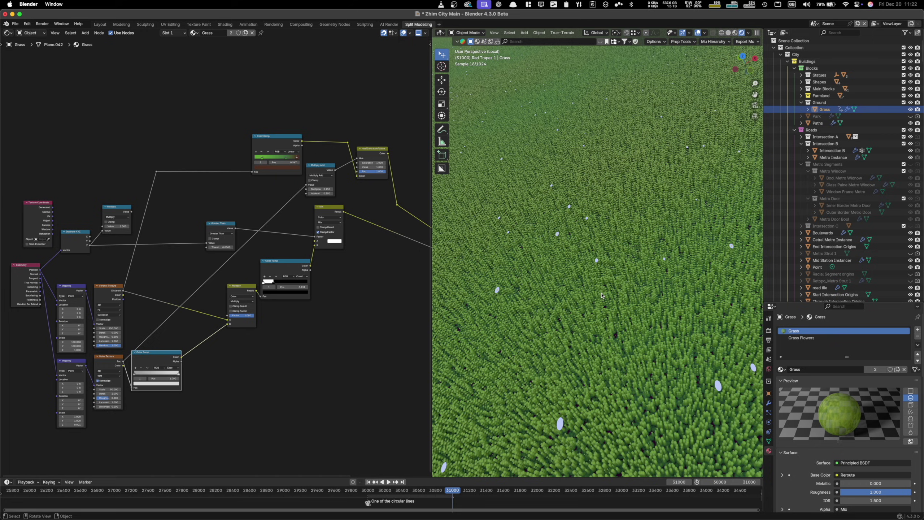
Switch to the Layout workspace and view the entire hexagonal city from above, including the surrounding ring of hexagonal tiles
{"action": "left_click", "coordinate": [100, 24]}
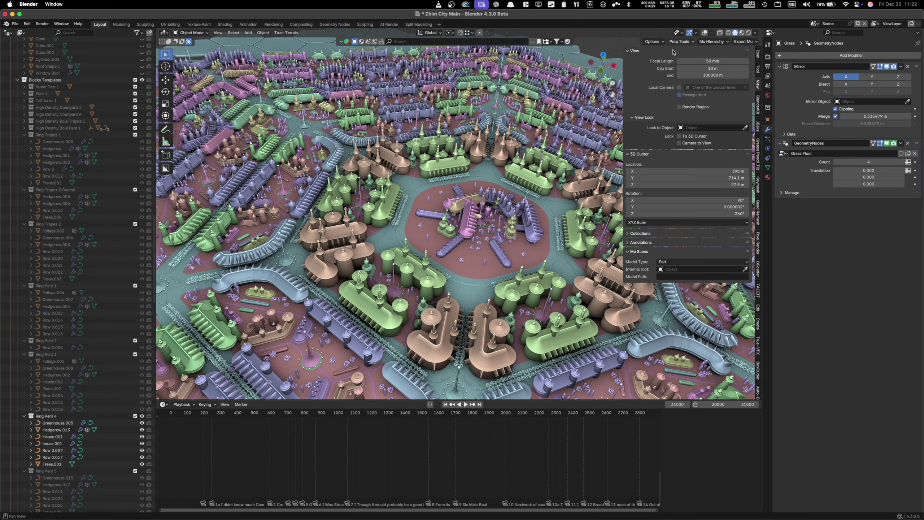
{"action": "scroll", "coordinate": [413, 213], "scroll_direction": "down", "scroll_amount": 10}
{"action": "scroll", "coordinate": [413, 213], "scroll_direction": "down", "scroll_amount": 4}
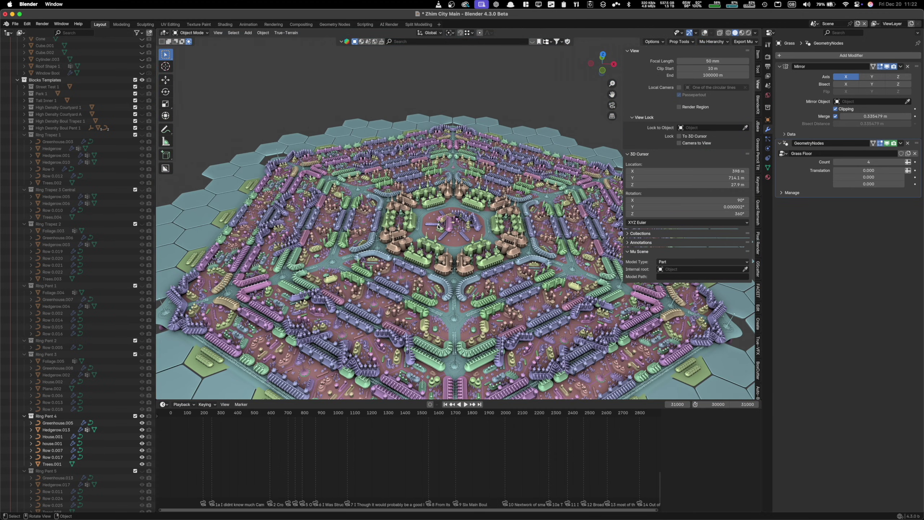
{"action": "middle_click_drag", "start_coordinate": [413, 214], "coordinate": [439, 226]}
{"action": "scroll", "coordinate": [422, 212], "scroll_direction": "down", "scroll_amount": 2}
{"action": "scroll", "coordinate": [438, 226], "scroll_direction": "down", "scroll_amount": 3}
{"action": "scroll", "coordinate": [439, 226], "scroll_direction": "left", "scroll_amount": 5}
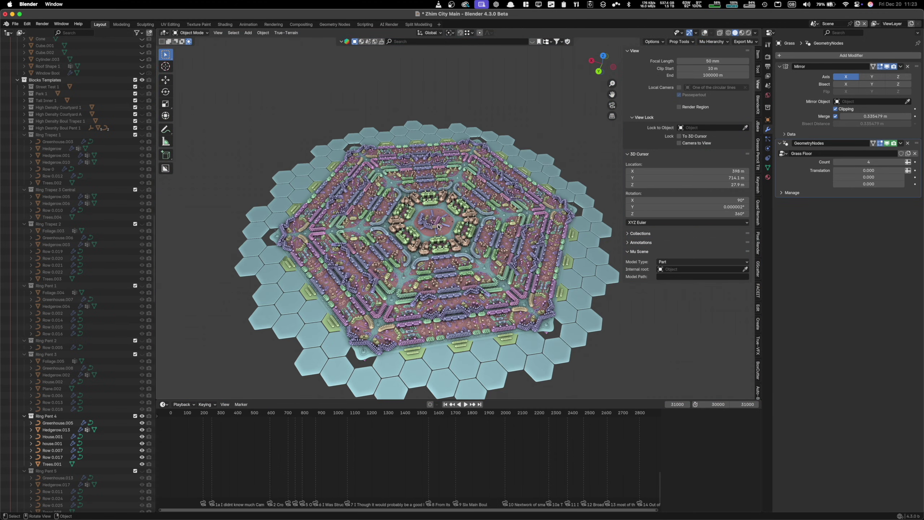